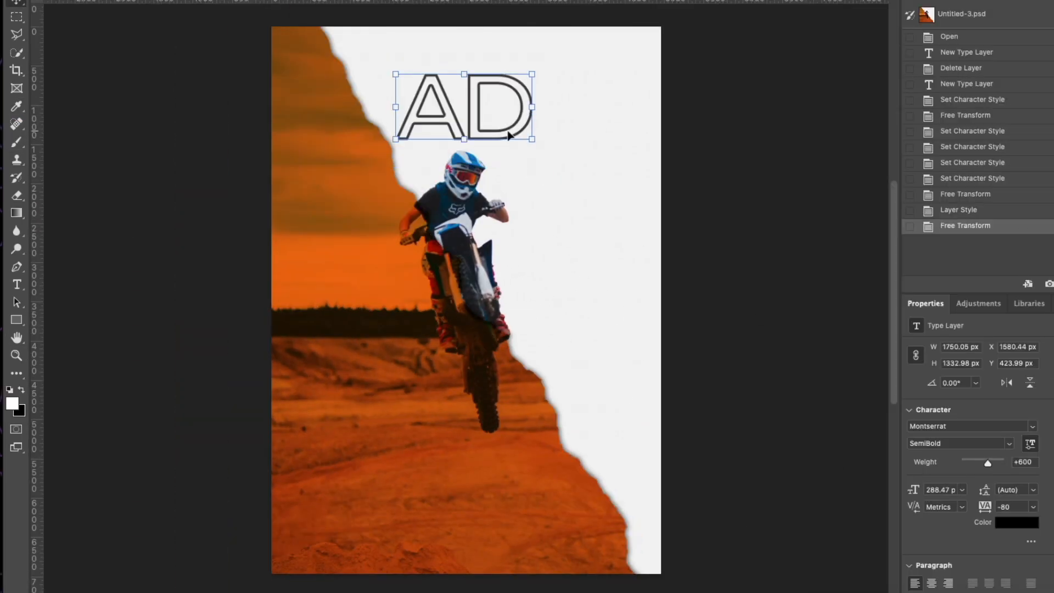
- Duplicate the outlined AD text twice beneath the original and change the copies to VEN and TURE
left_click_drag(475, 132, 474, 217)
double_click(475, 217)
type("VEN")
key("ctrl+Return")
double_click(513, 270)
type("TURE")
- Stack the AD, VEN and TURE text in the poster's lower-right corner and set the AD stroke colour to white
left_click_drag(513, 187, 587, 517)
left_click_drag(483, 167, 565, 444)
left_click_drag(475, 75, 607, 368)
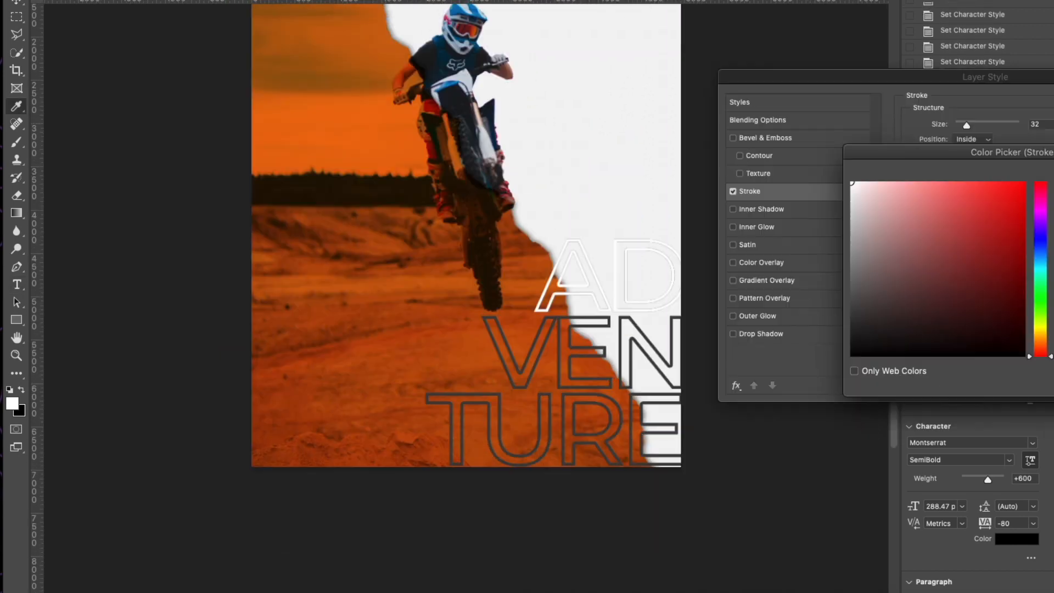
left_click(851, 183)
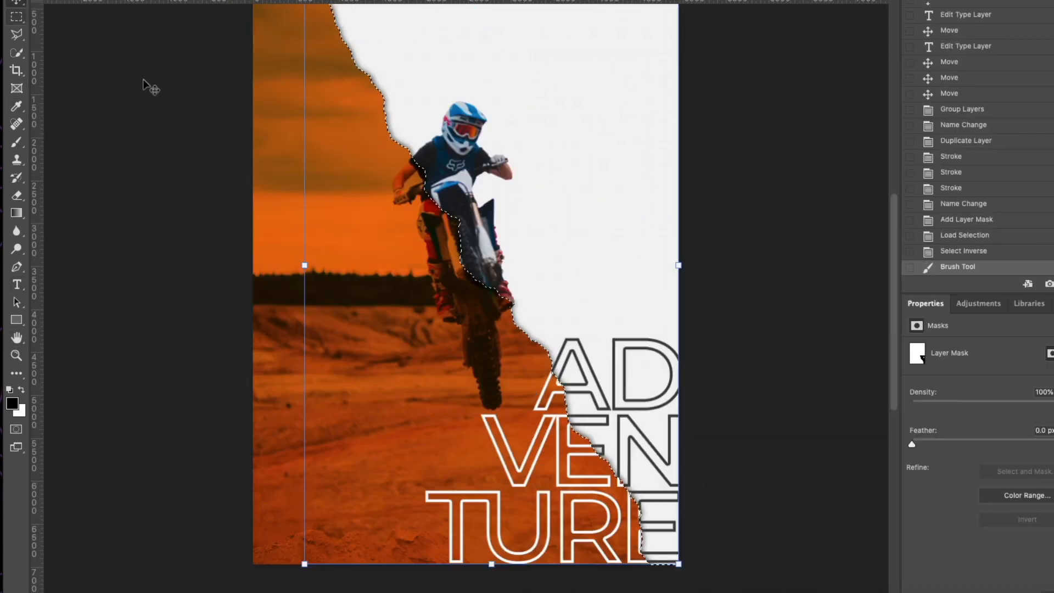
- Deselect the torn-edge selection and add ruler guides across the poster
key("ctrl+d")
key("ctrl+minus")
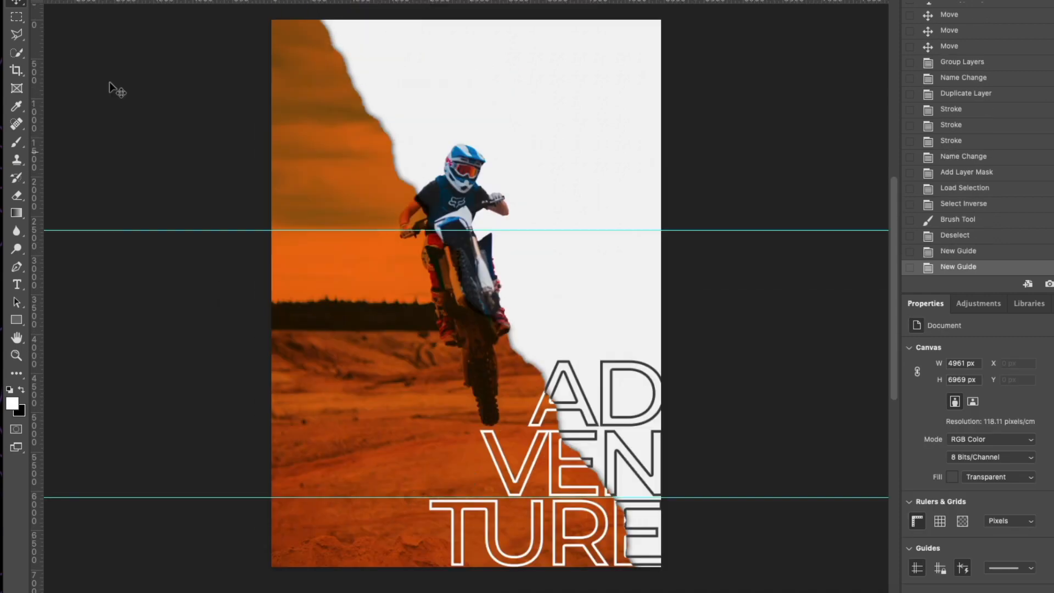
left_click_drag(33, 164, 388, 164)
left_click_drag(353, 11, 353, 242)
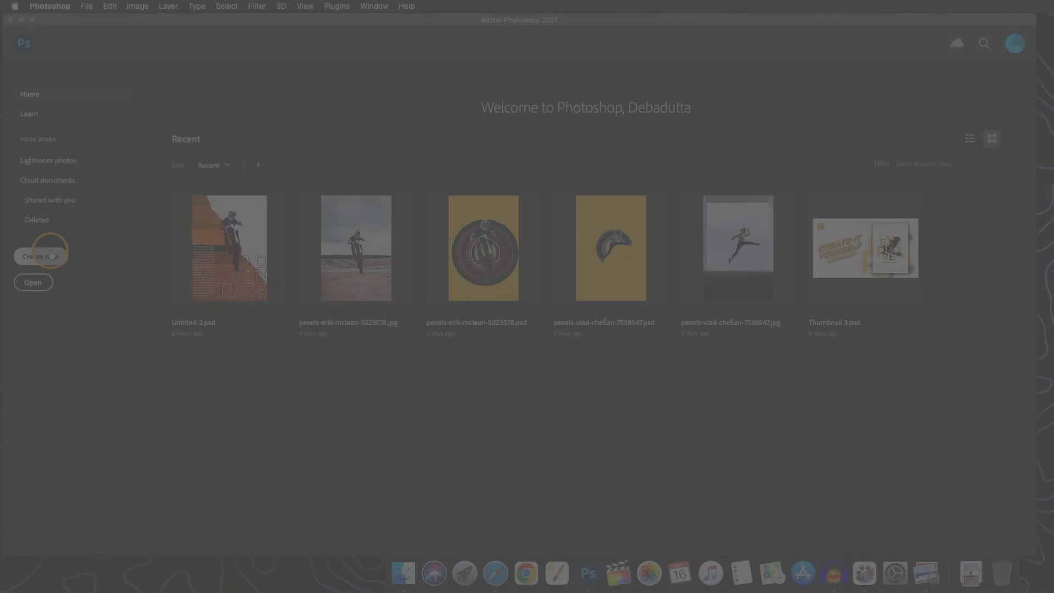
- Create a new document from the Poster A2 preset
left_click(40, 256)
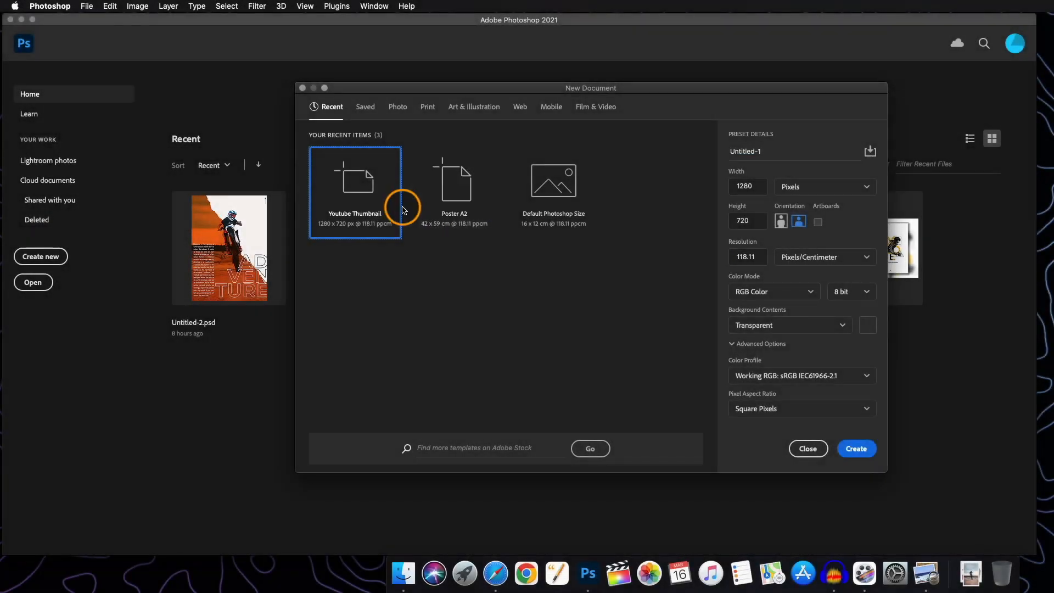
left_click(454, 178)
left_click(852, 447)
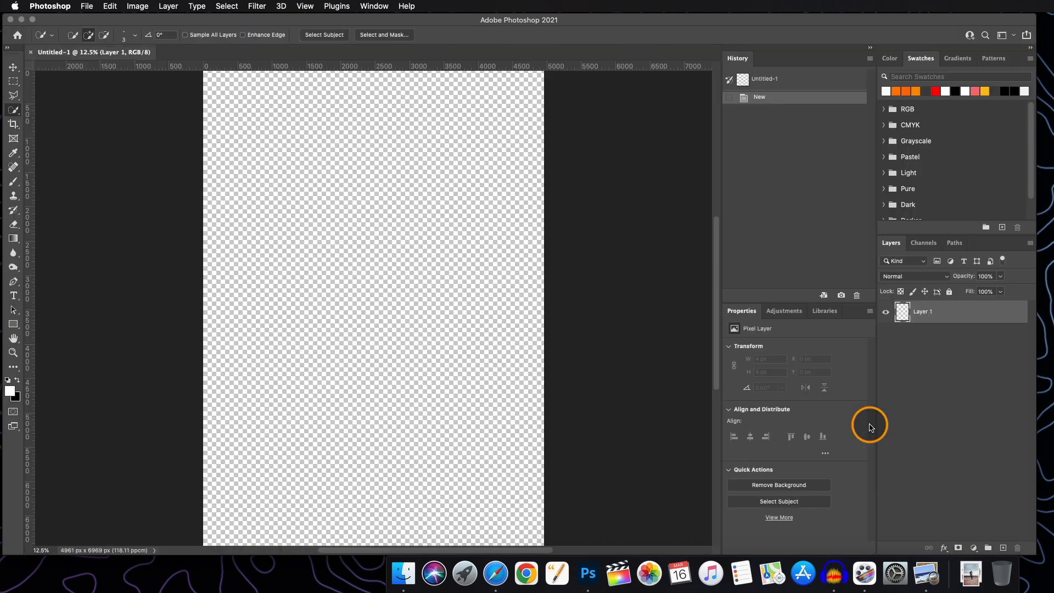
- Place the motocross rider photo on the canvas and scale it proportionally to 37.76% so it spans the full canvas width
left_click(970, 573)
left_click_drag(847, 501, 427, 348)
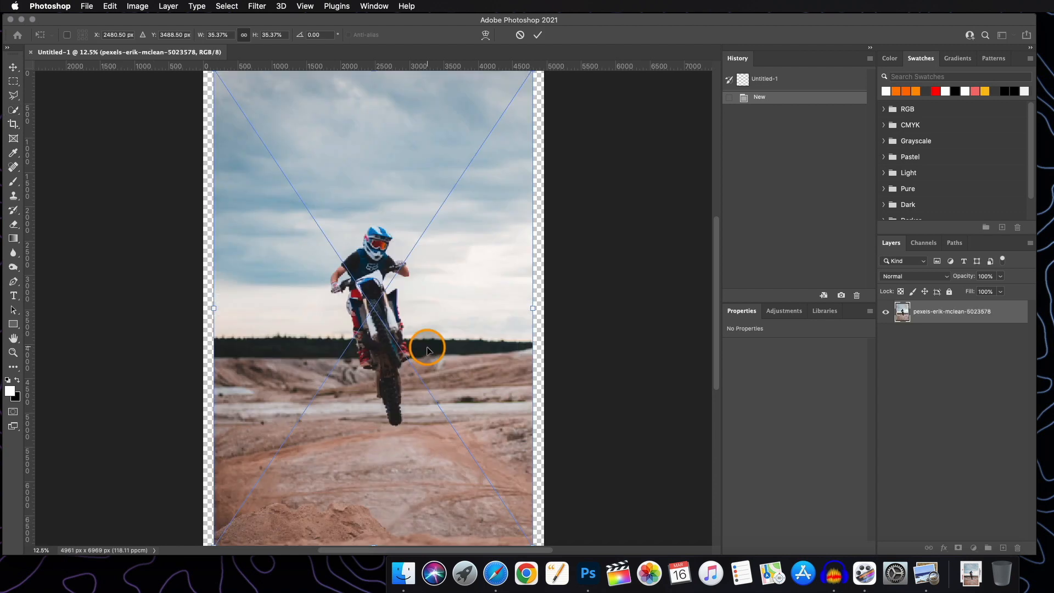
scroll(427, 348, "down", 2)
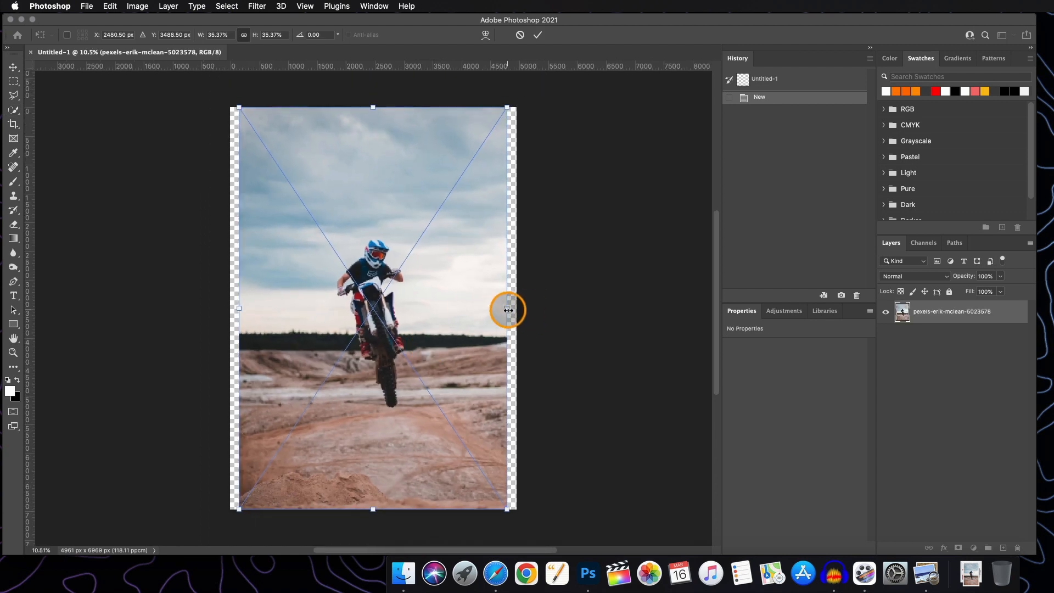
left_click_drag(508, 309, 517, 306)
left_click_drag(236, 306, 228, 308)
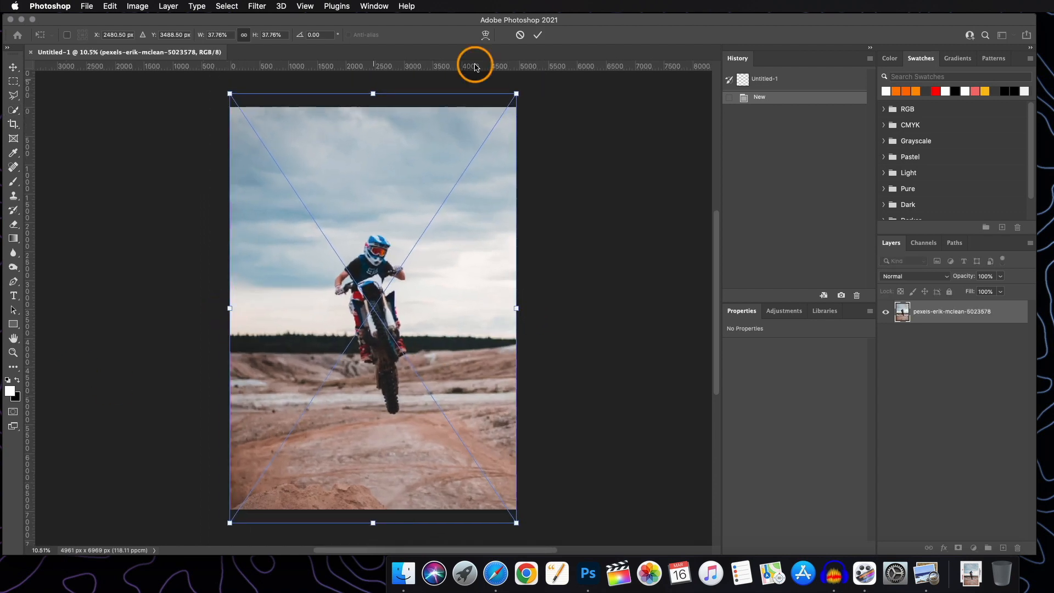
left_click(537, 35)
- Select the rider and motorbike with the Quick Selection tool's Select Subject command
key("w")
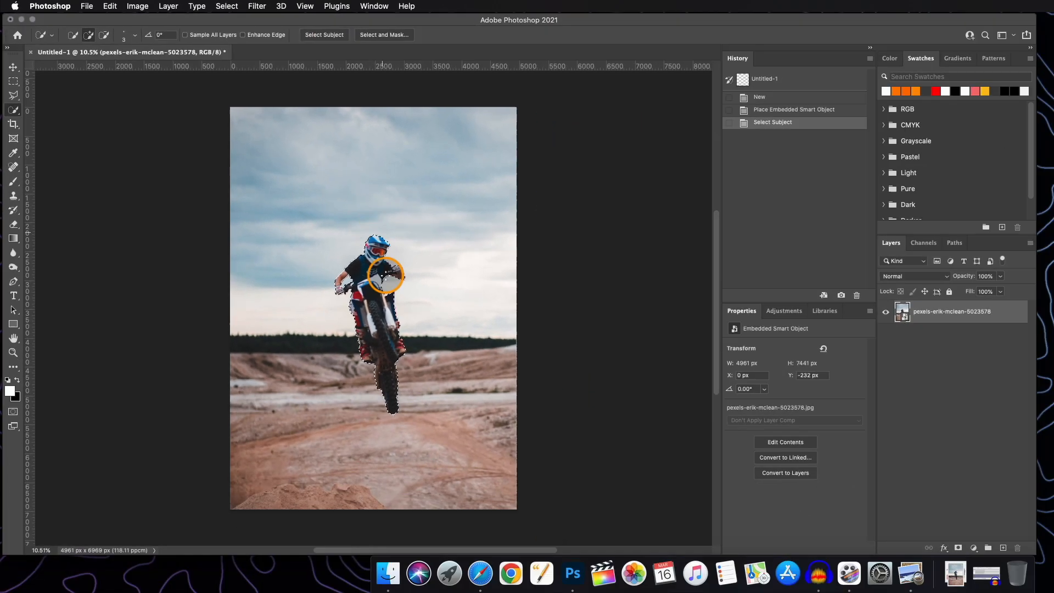
scroll(386, 275, "up", 10)
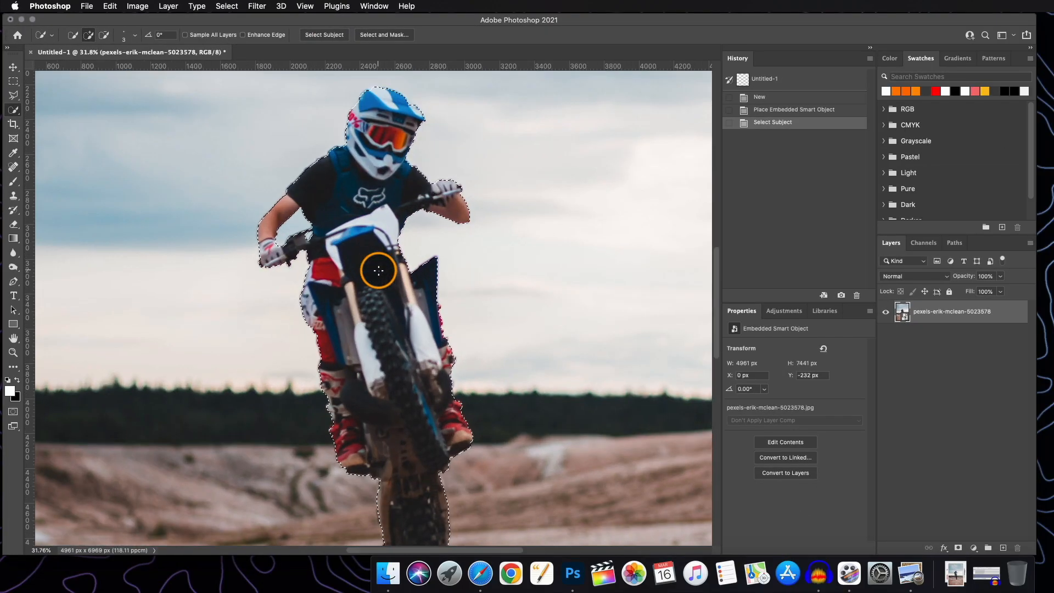
scroll(378, 270, "up", 2)
scroll(378, 270, "up", 3)
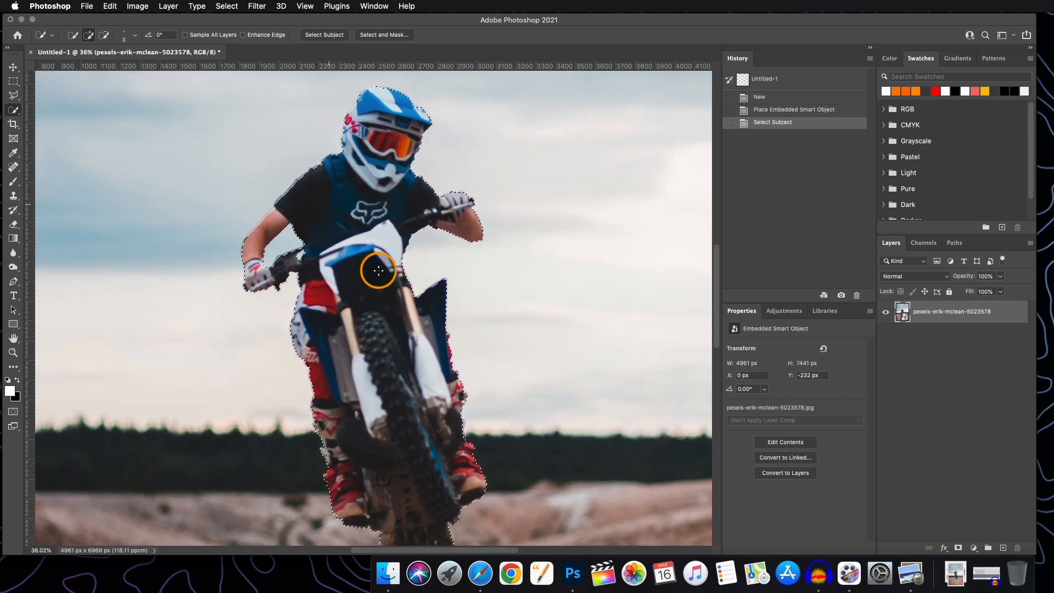
scroll(378, 270, "up", 2)
scroll(378, 270, "down", 3)
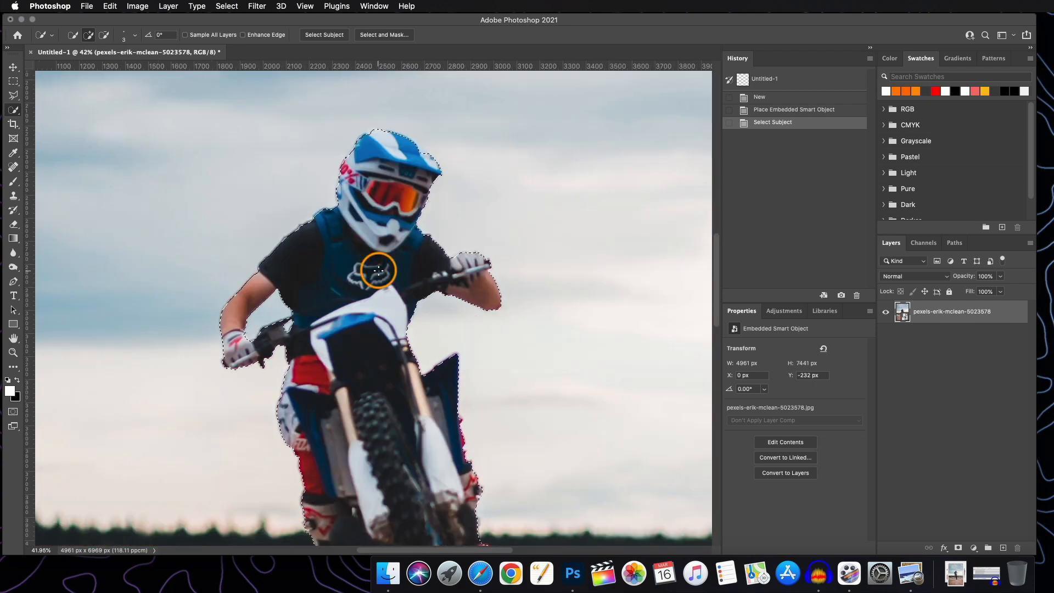
scroll(378, 270, "up", 4)
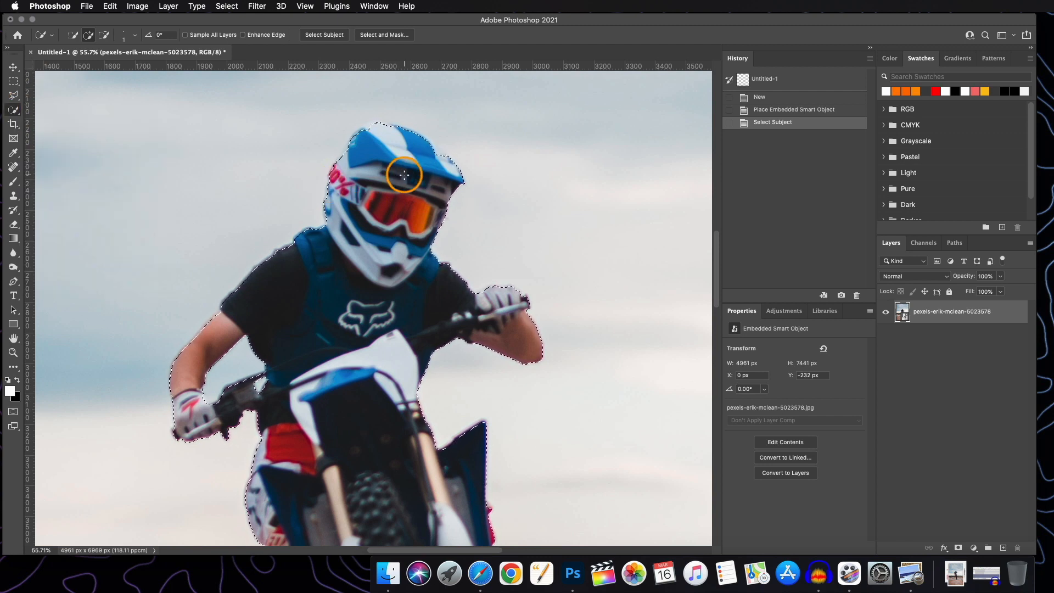
- Add the missed top and visor edges of the helmet to the selection using a Quick Selection brush of size 45
key("bracketleft")
key("bracketleft")
key("bracketleft")
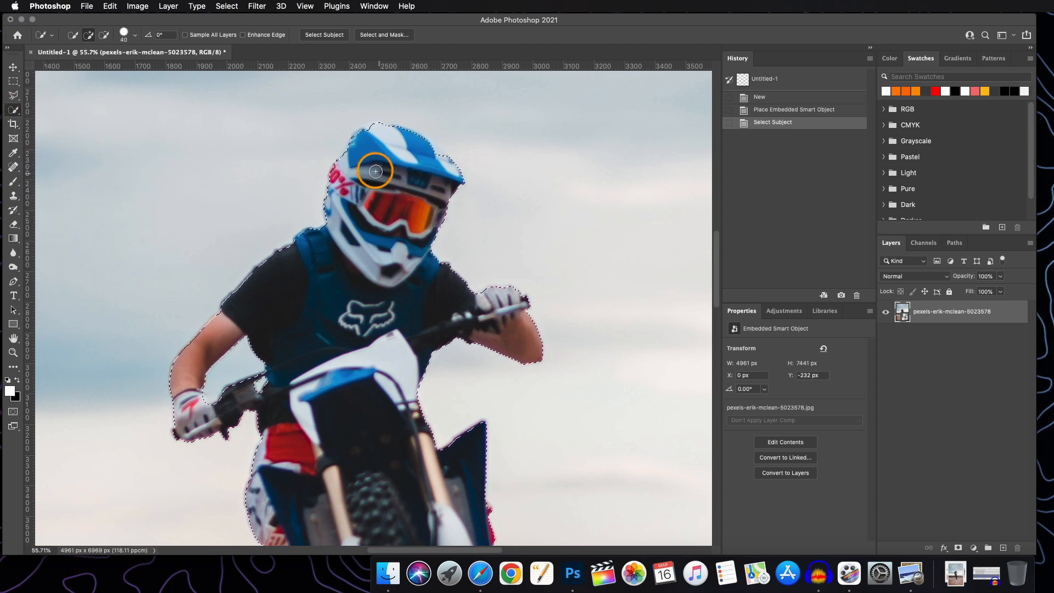
left_click(89, 35)
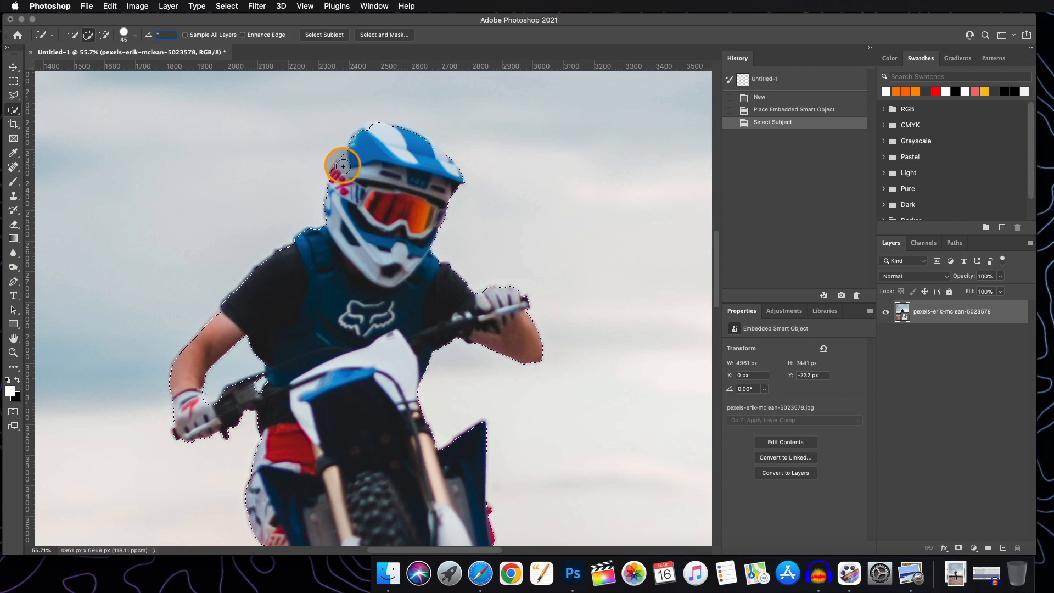
left_click(795, 194)
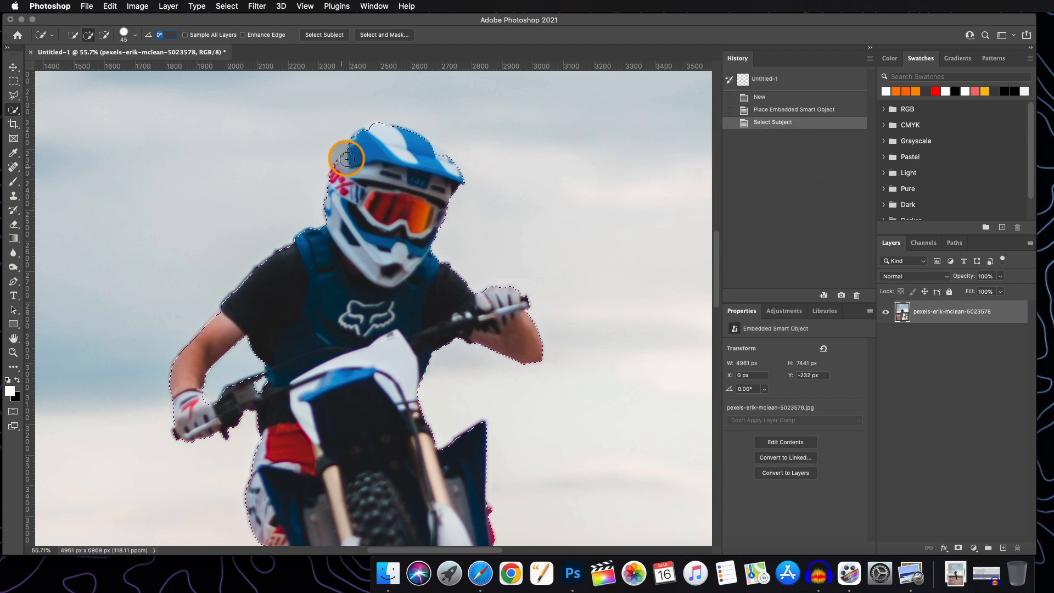
mouse_move(350, 153)
left_mouse_down()
mouse_move(371, 134)
mouse_move(435, 144)
mouse_move(391, 134)
mouse_move(403, 133)
mouse_move(435, 164)
left_mouse_up()
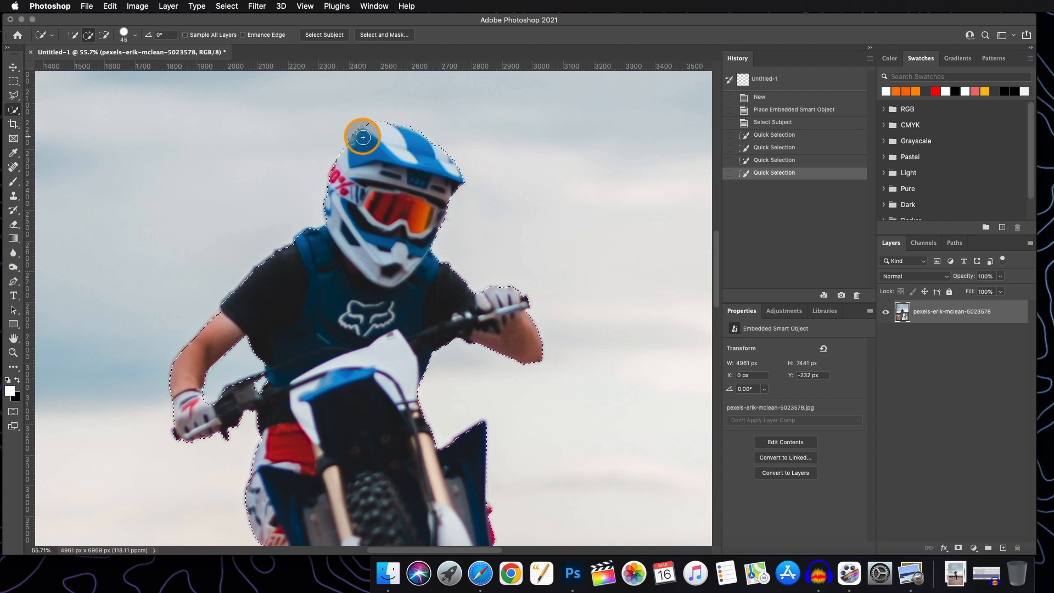
left_click_drag(363, 137, 409, 159)
scroll(417, 165, "up", 3)
left_click(445, 296)
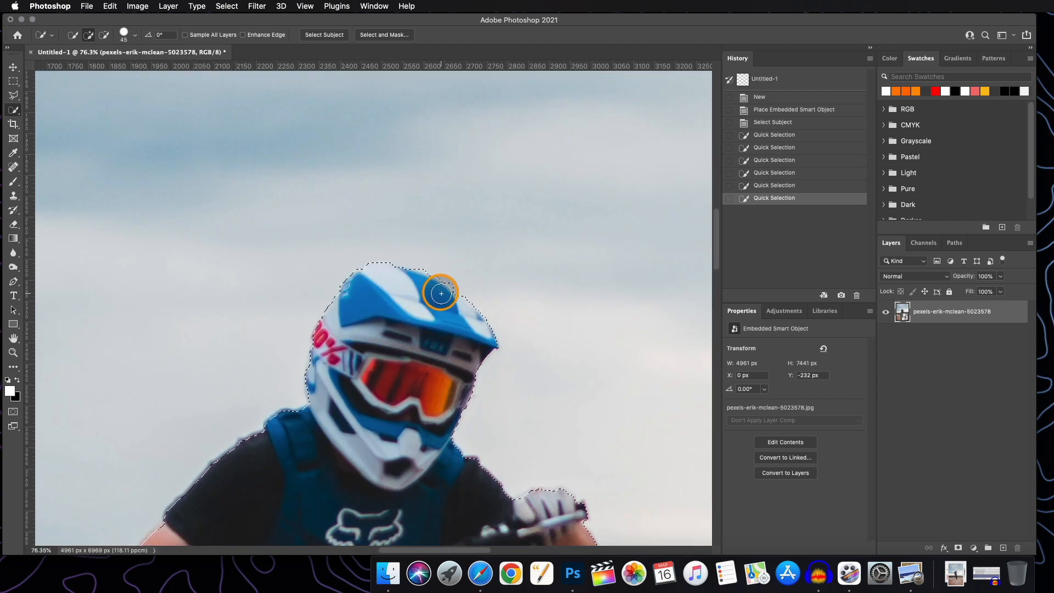
left_click(440, 294)
left_click(439, 287)
- Add the vest's shoulder strap and the back edge of the helmet to the selection
scroll(443, 291, "down", 10)
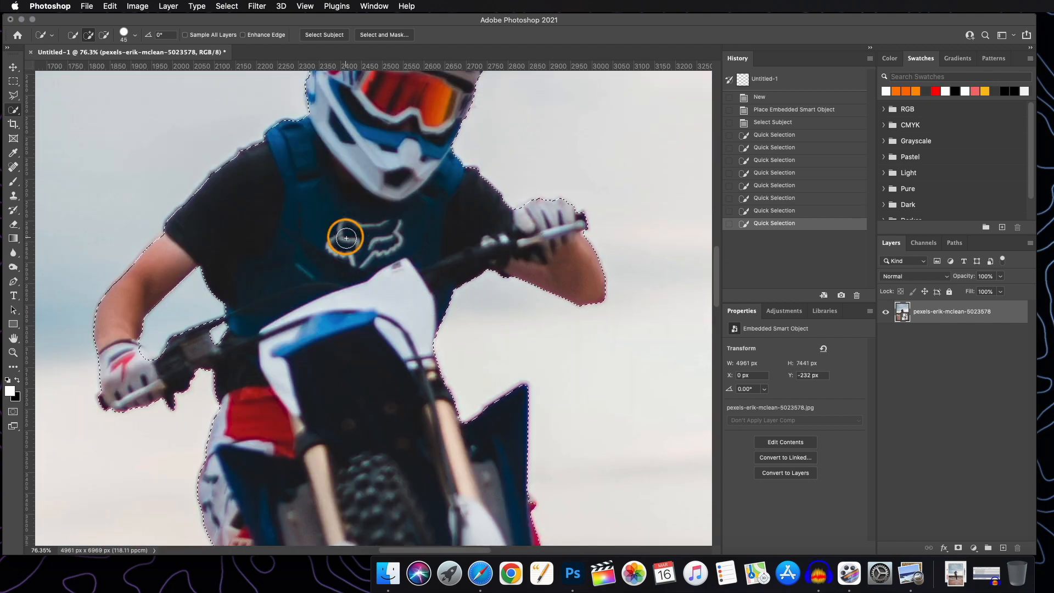
scroll(346, 238, "up", 5)
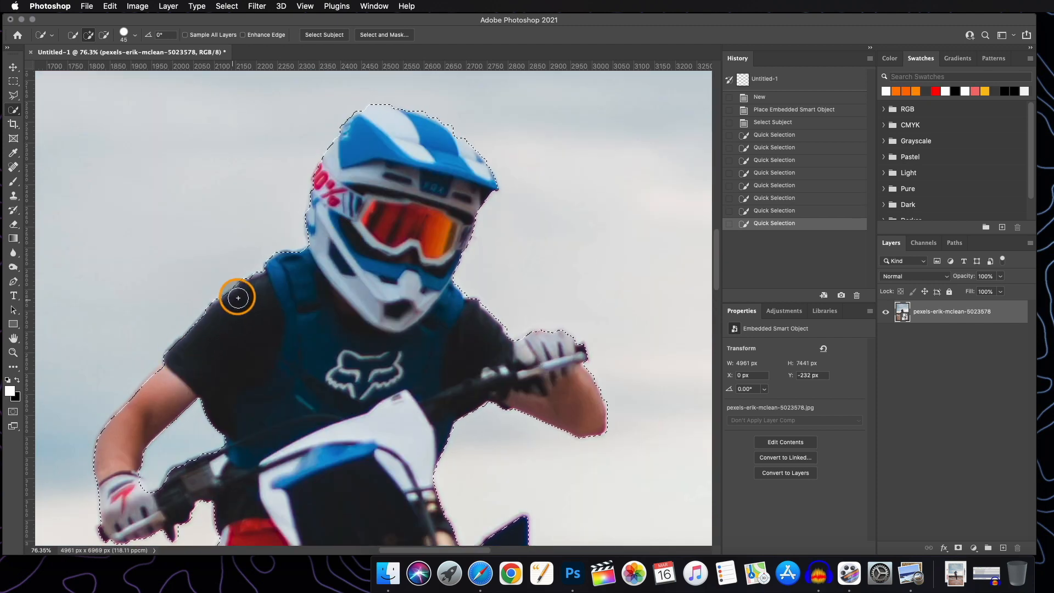
left_click_drag(290, 260, 305, 261)
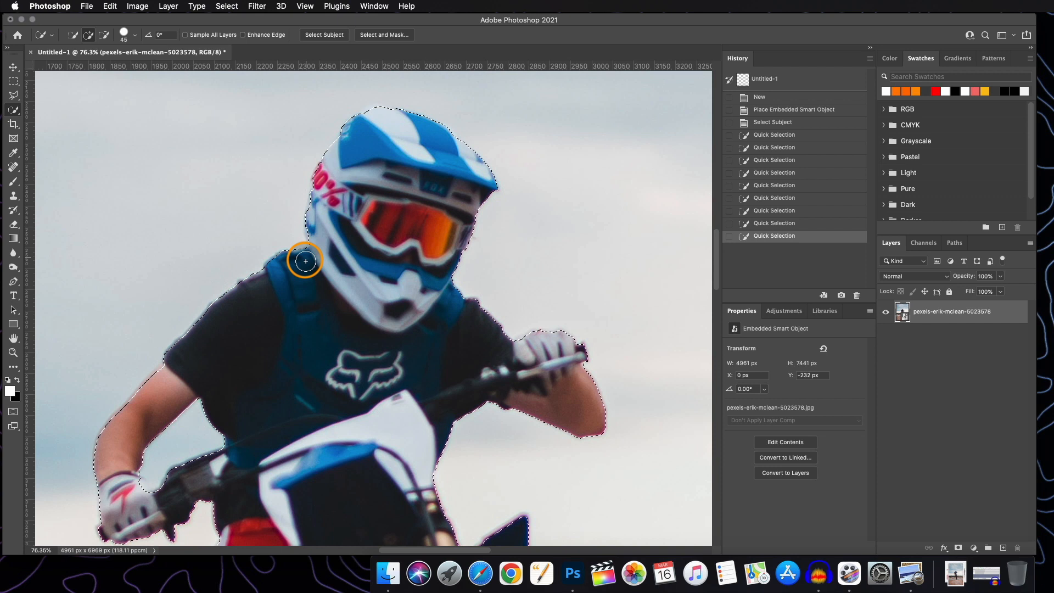
left_click(317, 206)
left_click(323, 194)
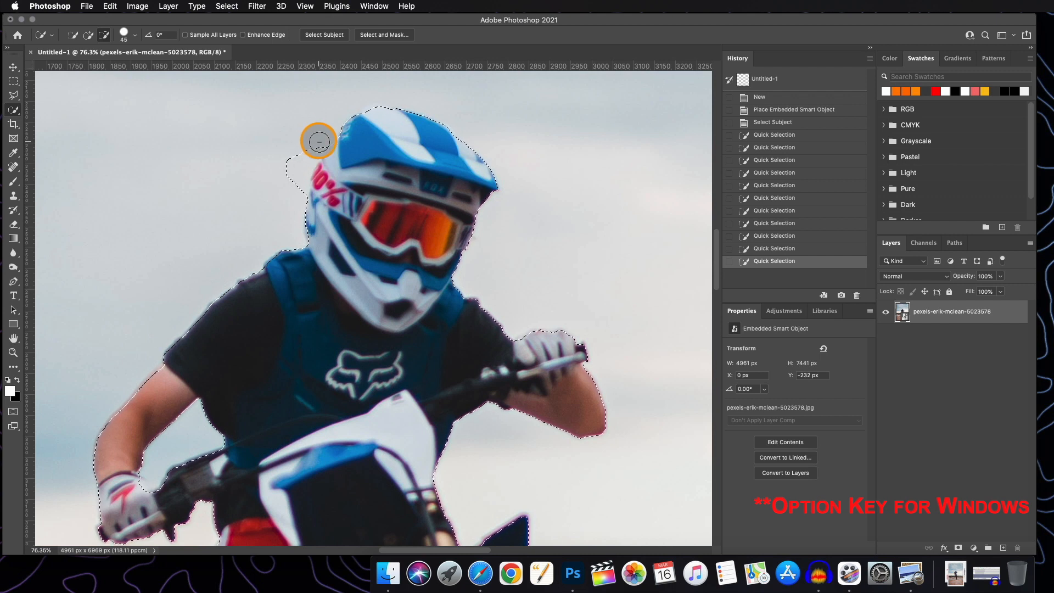
- Subtract the sky area behind the helmet from the selection and add the red-lettered helmet edge back in
left_click(286, 179, "alt")
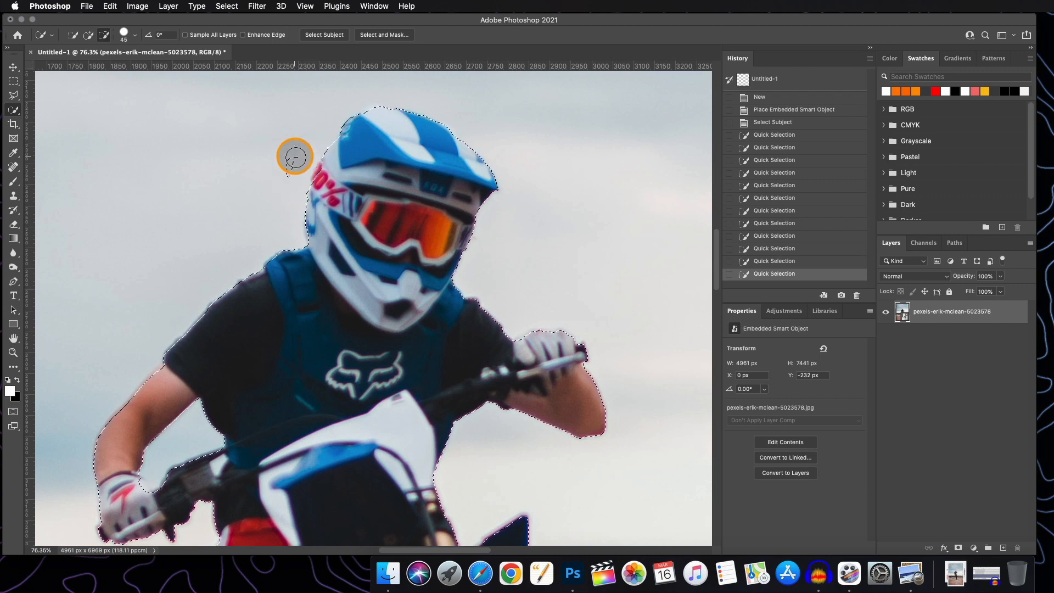
left_click(351, 203, "alt")
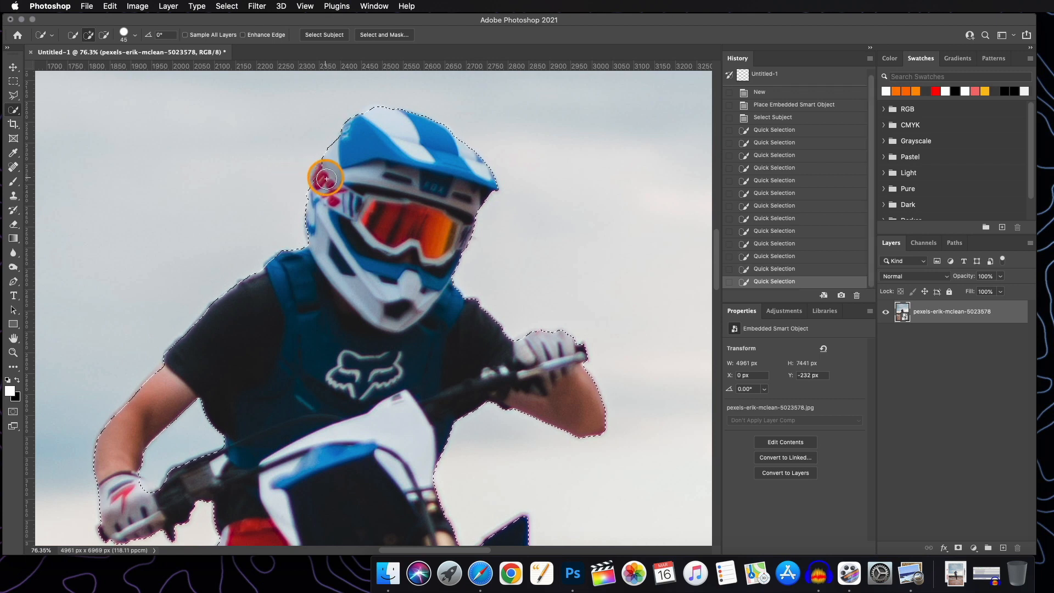
left_click(324, 174)
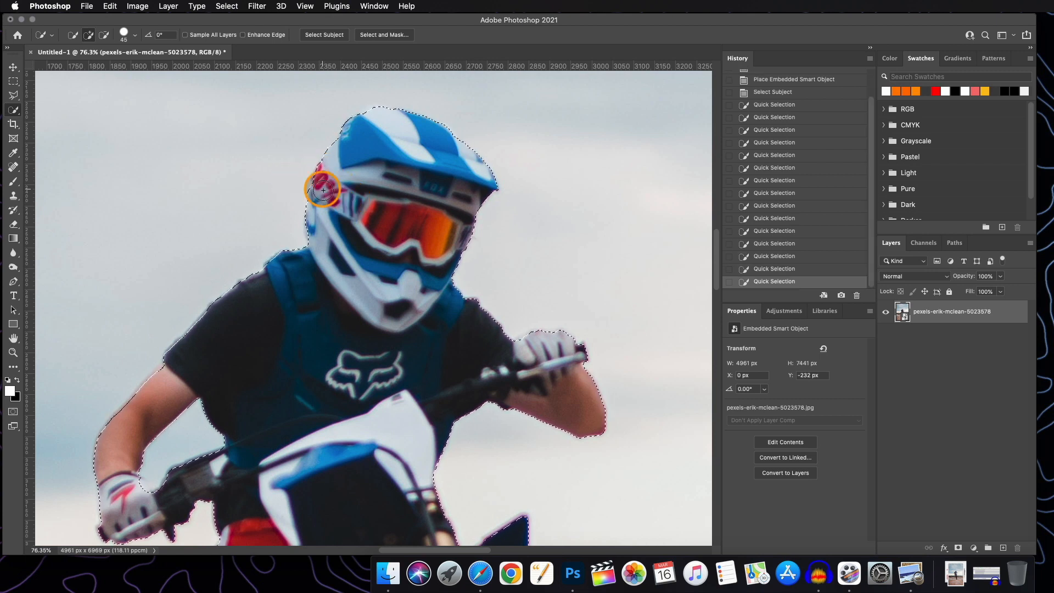
- Refine the selection along the right-hand edge of the rider and bike, from arm to wheel, with a size 9 brush
scroll(328, 165, "up", 3)
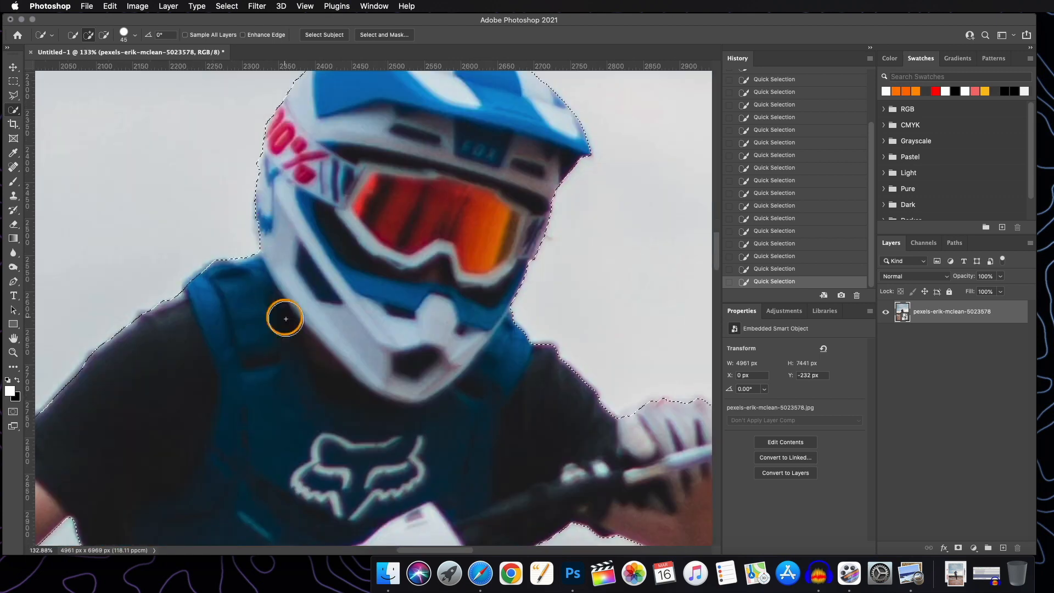
scroll(274, 169, "down", 10)
scroll(341, 242, "right", 4)
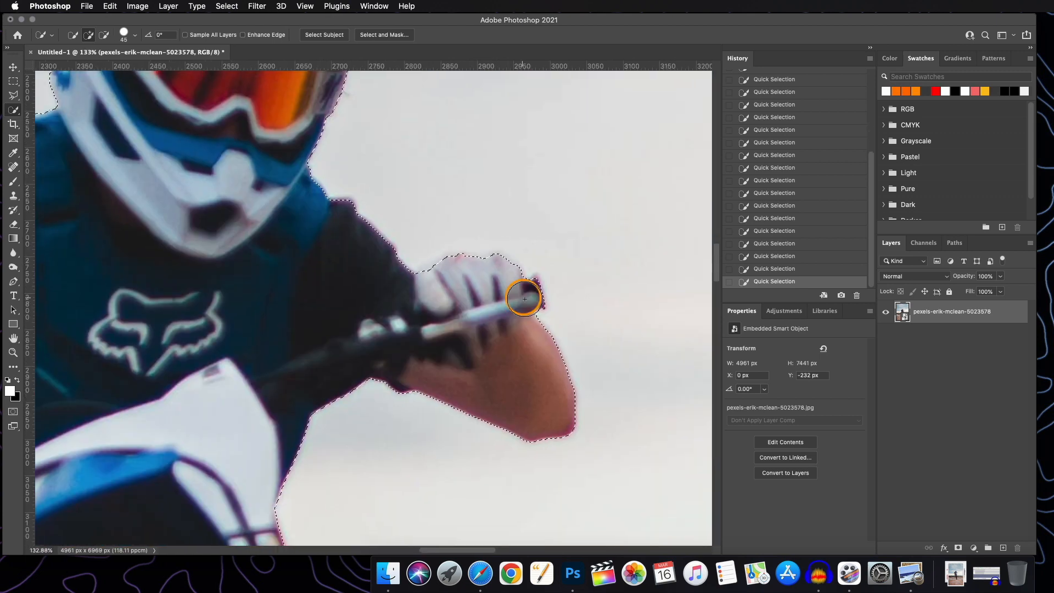
scroll(336, 287, "up", 1)
key("bracketleft")
key("bracketleft")
key("bracketleft")
key("bracketleft")
key("bracketleft")
key("bracketleft")
key("bracketleft")
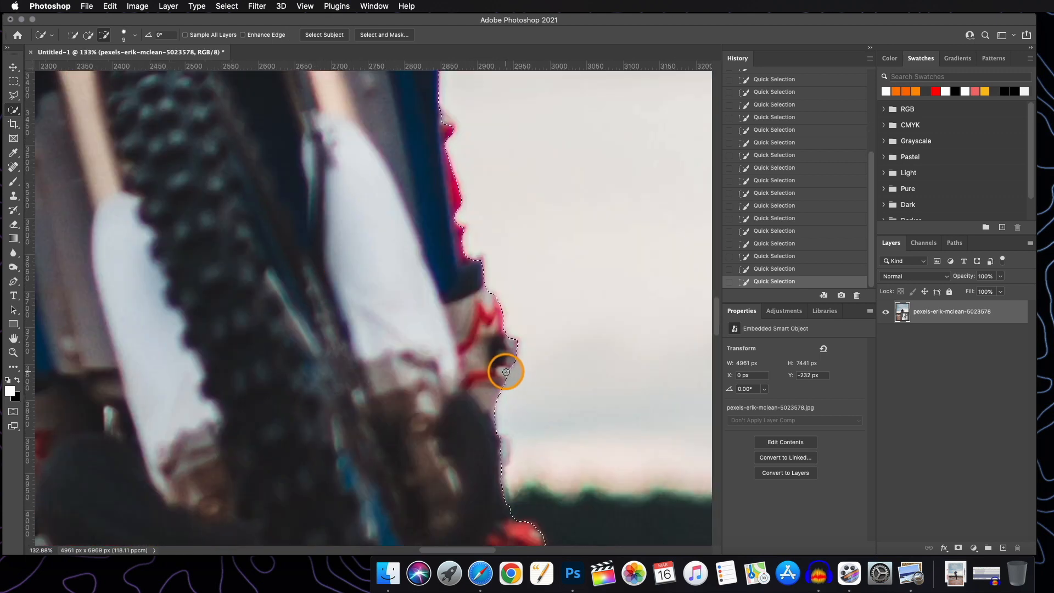
scroll(506, 372, "down", 3)
scroll(500, 284, "down", 12)
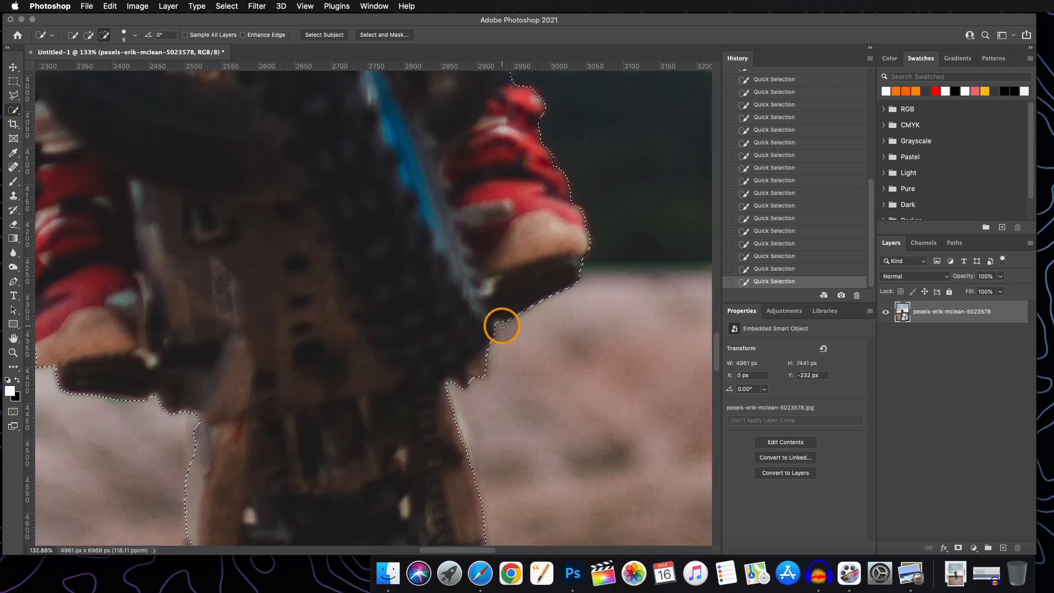
scroll(413, 323, "down", 2)
key("alt")
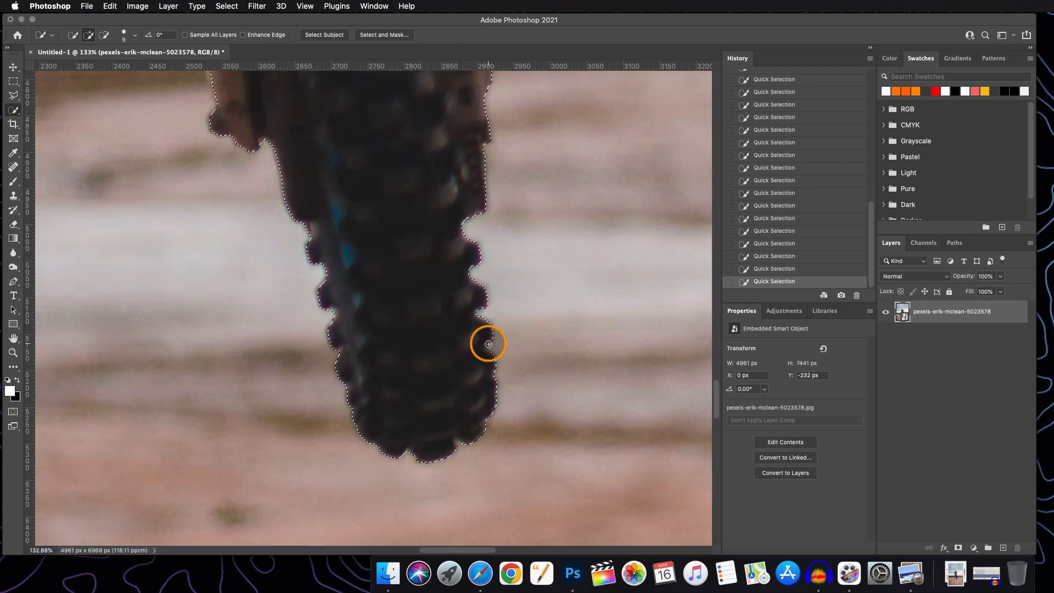
- Refine the selection along the left-hand edge of the bike's fork and the rider's red boot
scroll(538, 465, "up", 3)
scroll(537, 465, "left", 3)
scroll(538, 465, "up", 3)
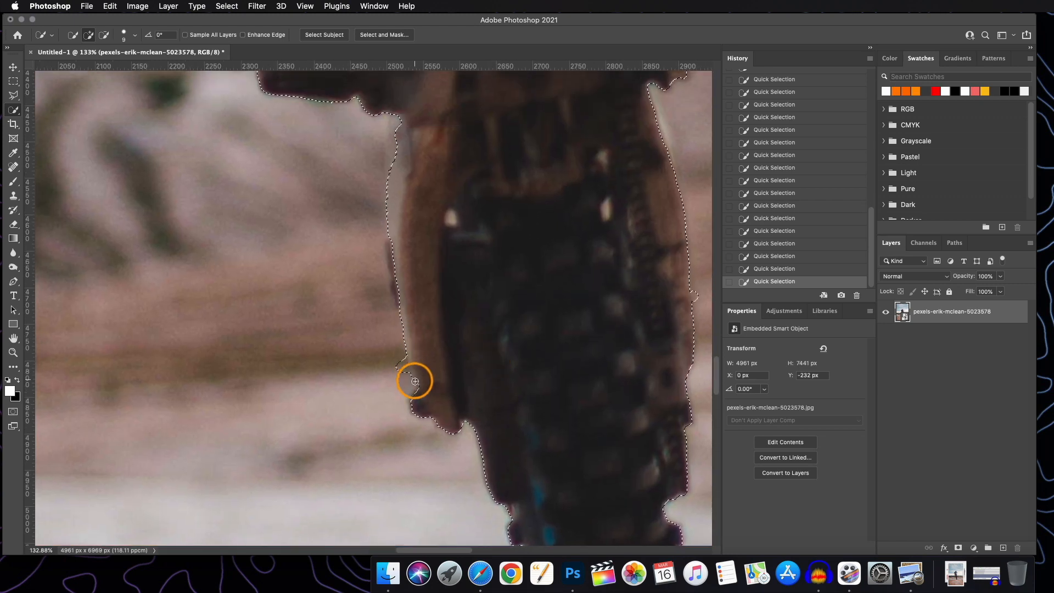
scroll(392, 406, "up", 5)
mouse_move(392, 406)
left_mouse_down()
mouse_move(403, 363)
mouse_move(389, 368)
mouse_move(393, 357)
mouse_move(399, 369)
mouse_move(443, 350)
left_mouse_up()
scroll(390, 348, "left", 5)
scroll(390, 348, "up", 2)
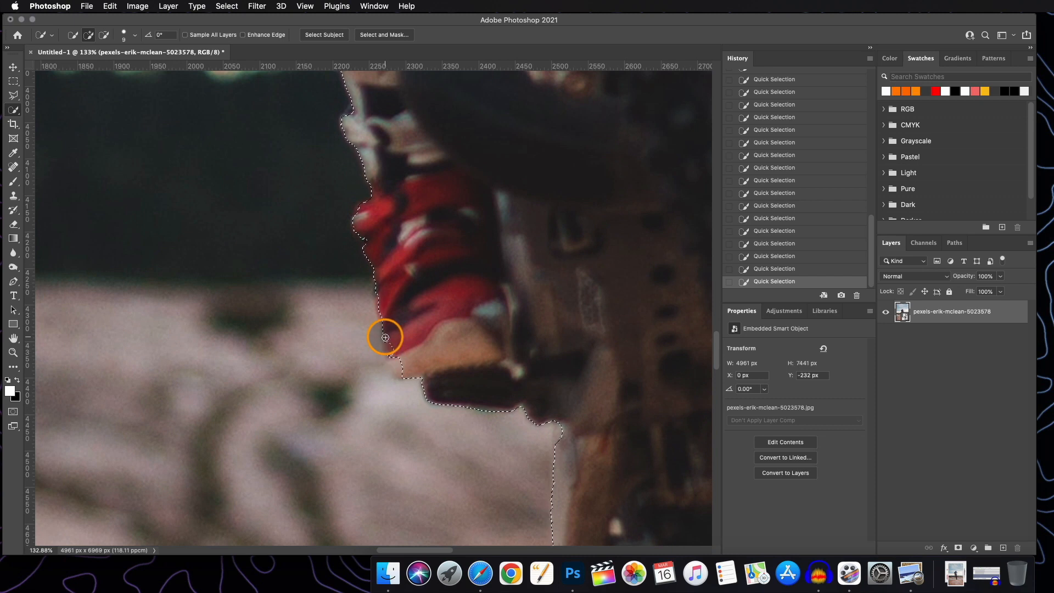
scroll(358, 213, "up", 5)
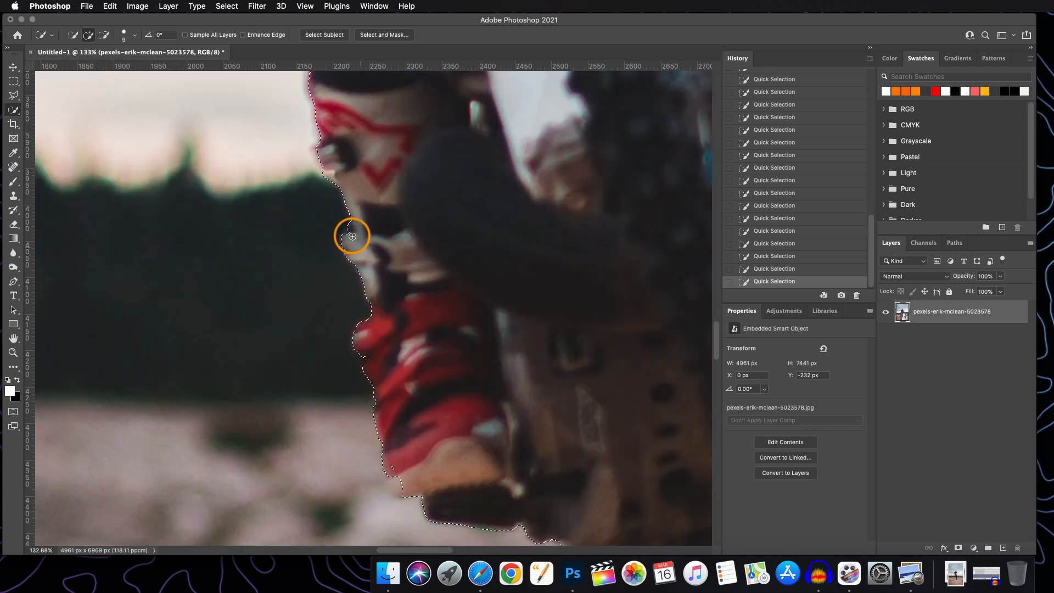
- Refine the selection along the outer edge of the rider's bent arm, T-shirt sleeve and shoulder, subtracting stray background beside the bike
scroll(350, 229, "up", 8)
mouse_move(273, 227)
left_mouse_down("alt")
mouse_move(255, 283)
mouse_move(278, 271)
mouse_move(130, 305)
mouse_move(255, 235)
mouse_move(141, 304)
mouse_move(174, 320)
mouse_move(184, 294)
left_mouse_up("alt")
left_click_drag(126, 244, 297, 295)
scroll(297, 295, "up", 3)
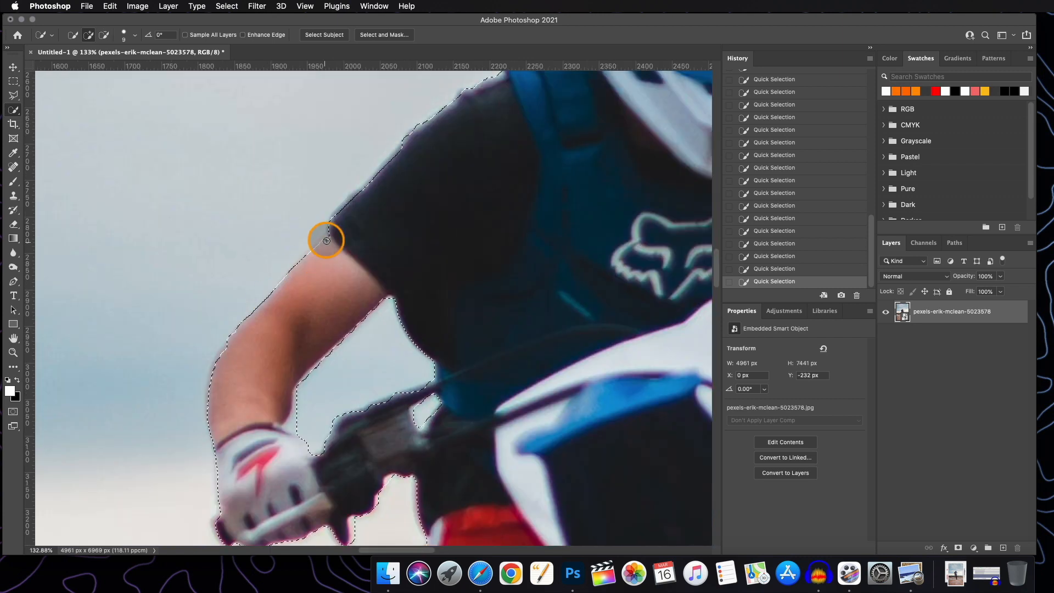
scroll(290, 388, "up", 5)
mouse_move(348, 336)
left_mouse_down()
mouse_move(411, 276)
mouse_move(439, 271)
mouse_move(461, 236)
mouse_move(451, 251)
mouse_move(553, 169)
left_mouse_up()
scroll(544, 219, "down", 3)
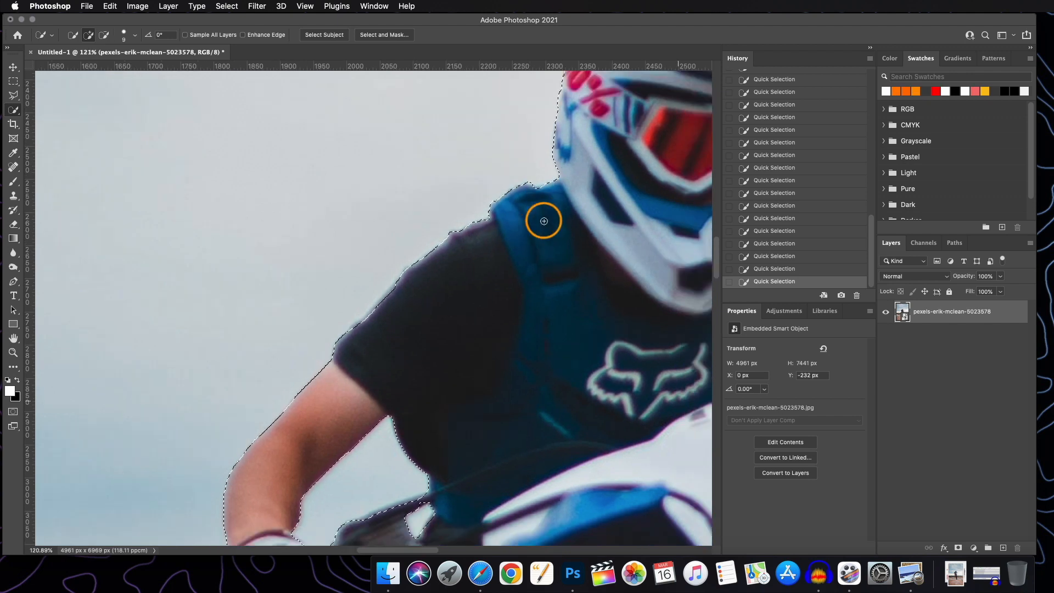
- Add the white and blue top of the helmet and its visor edge to the selection
scroll(549, 209, "up", 5)
scroll(549, 209, "right", 5)
scroll(404, 299, "up", 4)
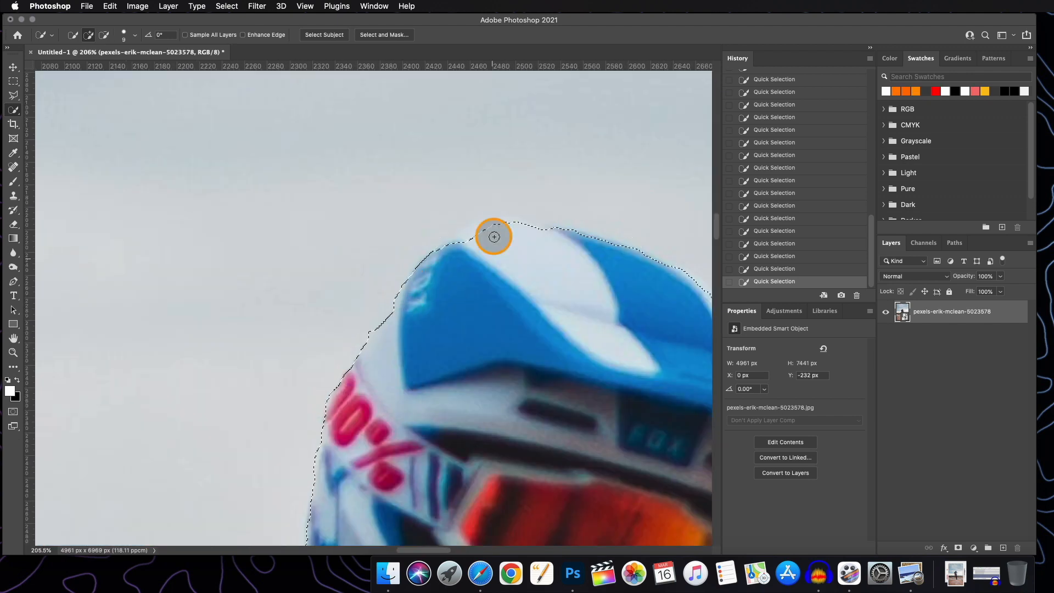
mouse_move(494, 236)
left_mouse_down()
mouse_move(482, 238)
mouse_move(525, 226)
mouse_move(579, 292)
mouse_move(512, 297)
left_mouse_up()
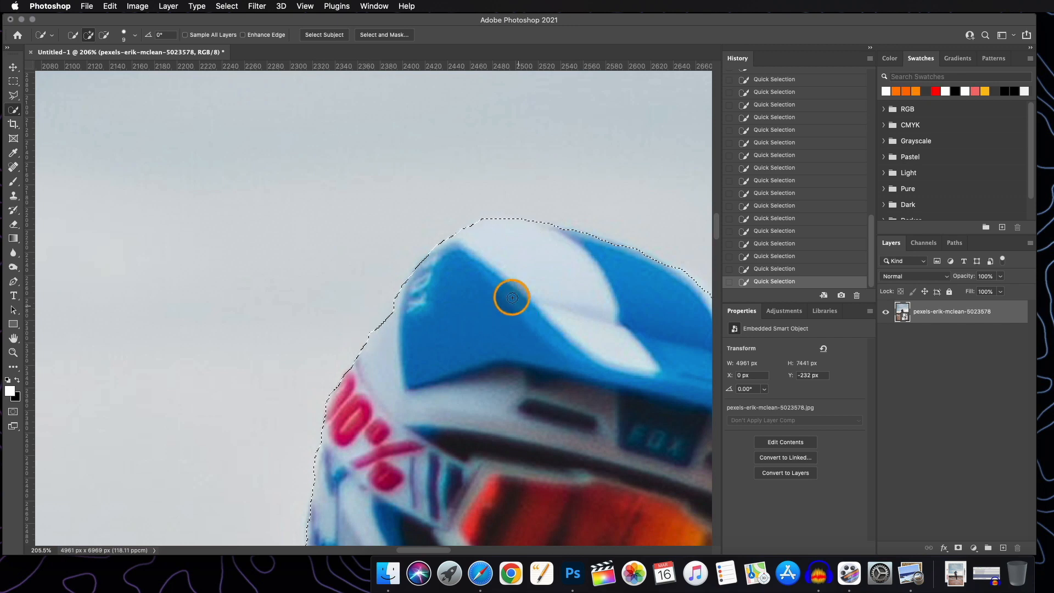
scroll(512, 298, "right", 5)
mouse_move(461, 243)
left_mouse_down()
mouse_move(550, 278)
mouse_move(552, 303)
mouse_move(586, 313)
left_mouse_up()
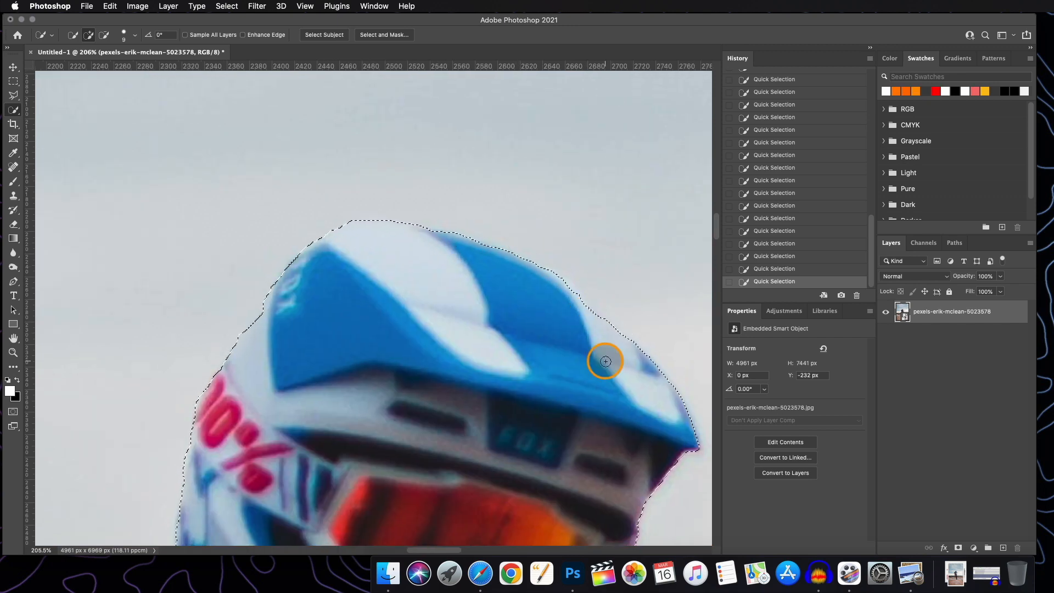
- Examine the selection outline around the whole rider and bike, from the helmet down to the rear wheel
scroll(481, 336, "down", 8)
scroll(481, 335, "down", 2)
scroll(481, 335, "down", 3)
scroll(481, 335, "up", 4)
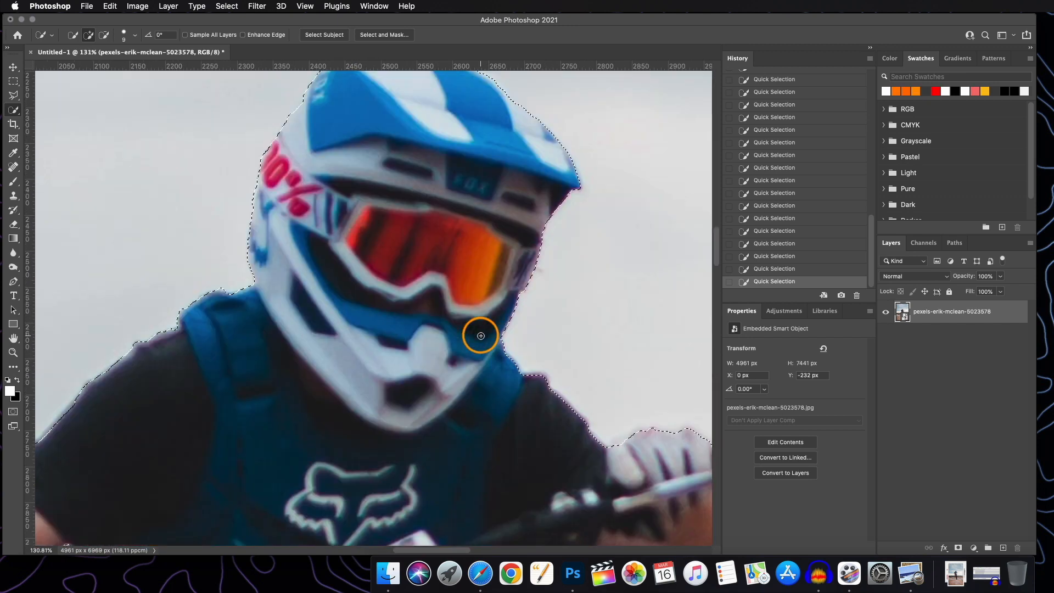
scroll(388, 381, "down", 6)
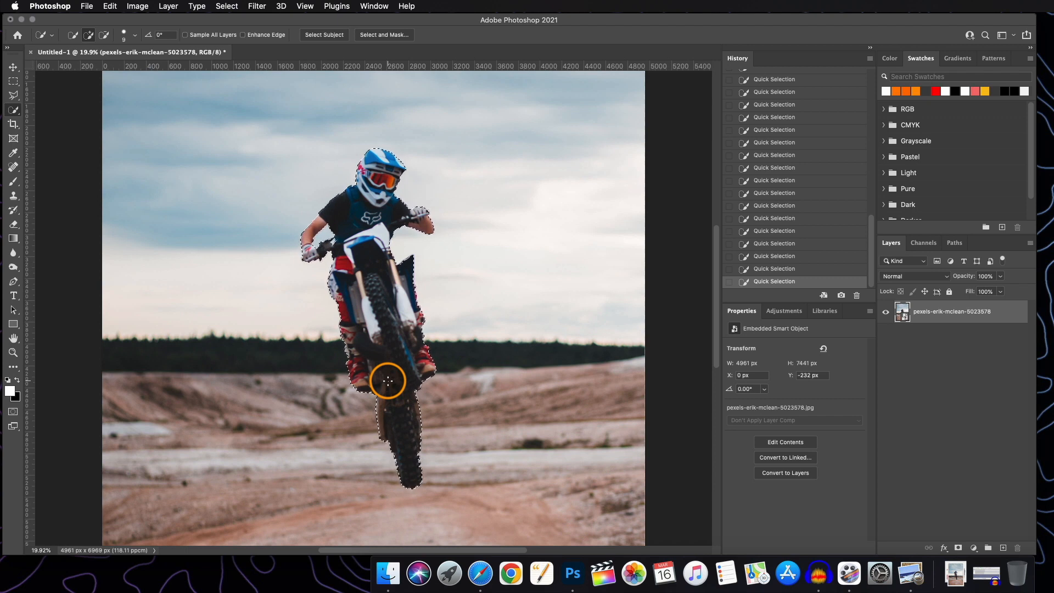
scroll(358, 255, "down", 1)
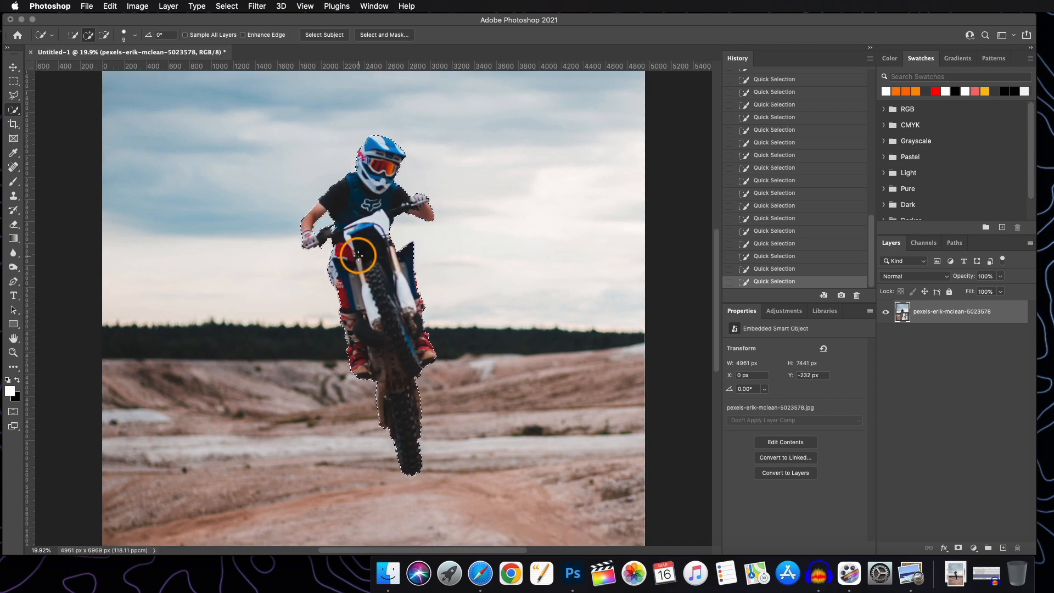
scroll(357, 255, "up", 3)
scroll(358, 256, "down", 5)
scroll(358, 255, "up", 1)
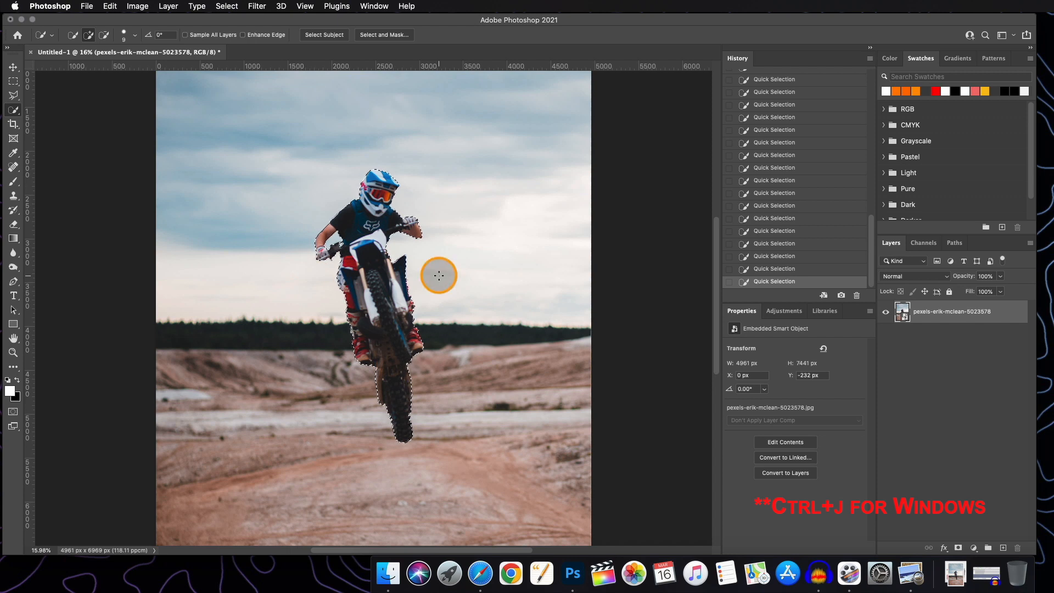
- Copy the selected rider and bike to a new layer and check the cut-out by toggling both layers' visibility
key("super+j")
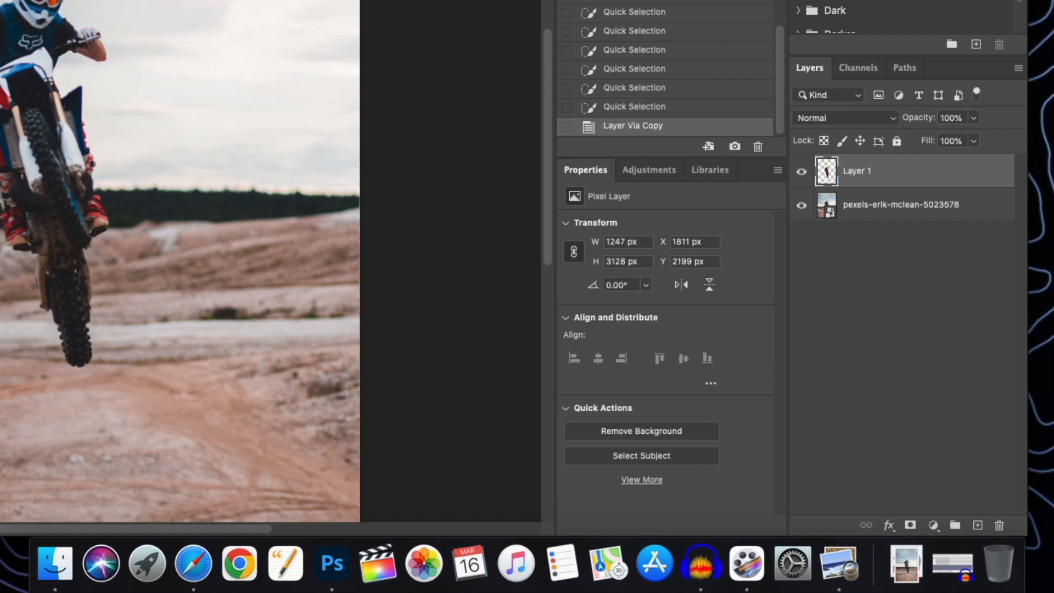
left_click(802, 207)
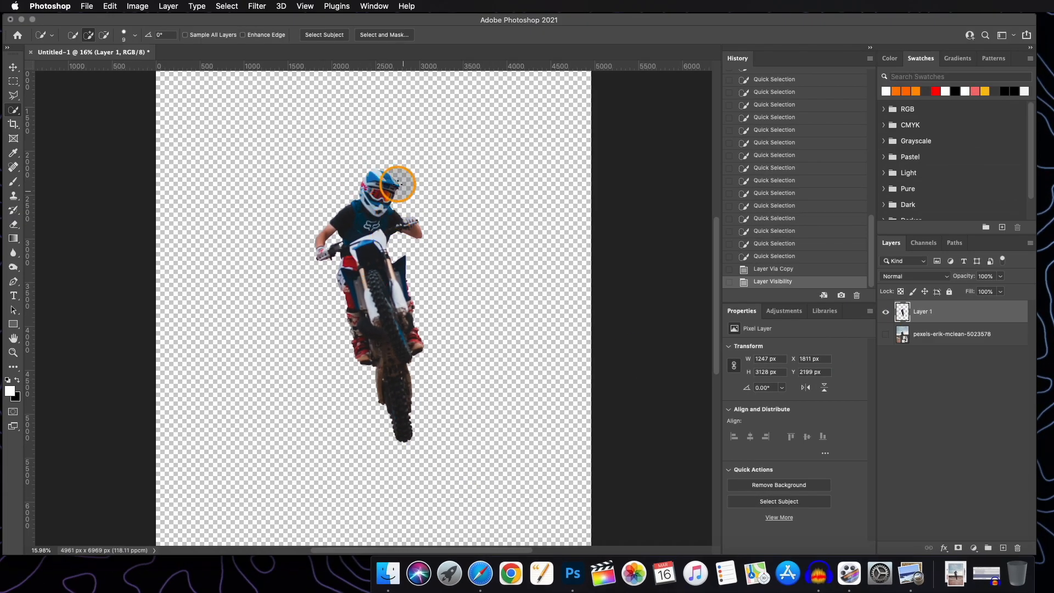
left_click(889, 336)
left_click(885, 313)
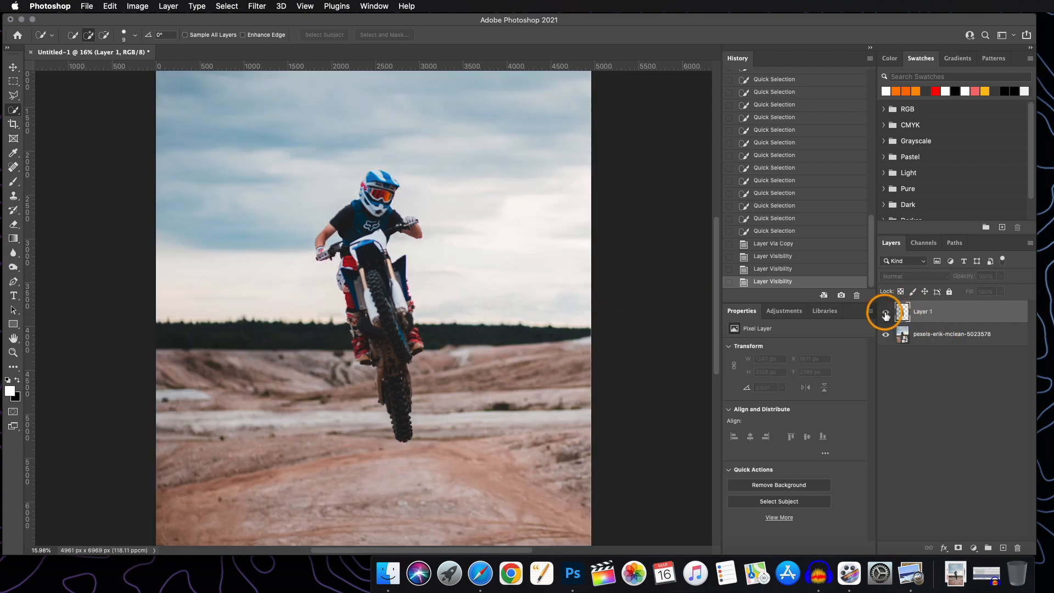
left_click(885, 313)
scroll(633, 325, "down", 5)
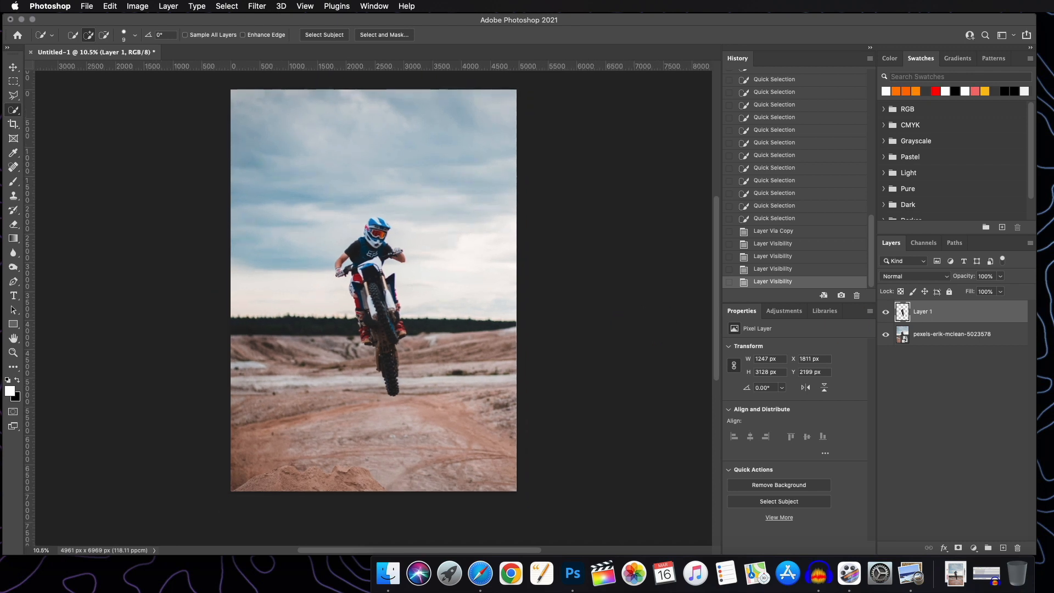
- Link the rider cut-out layer with the pexels-erik-mclean-5023578 photo layer
left_click(649, 345)
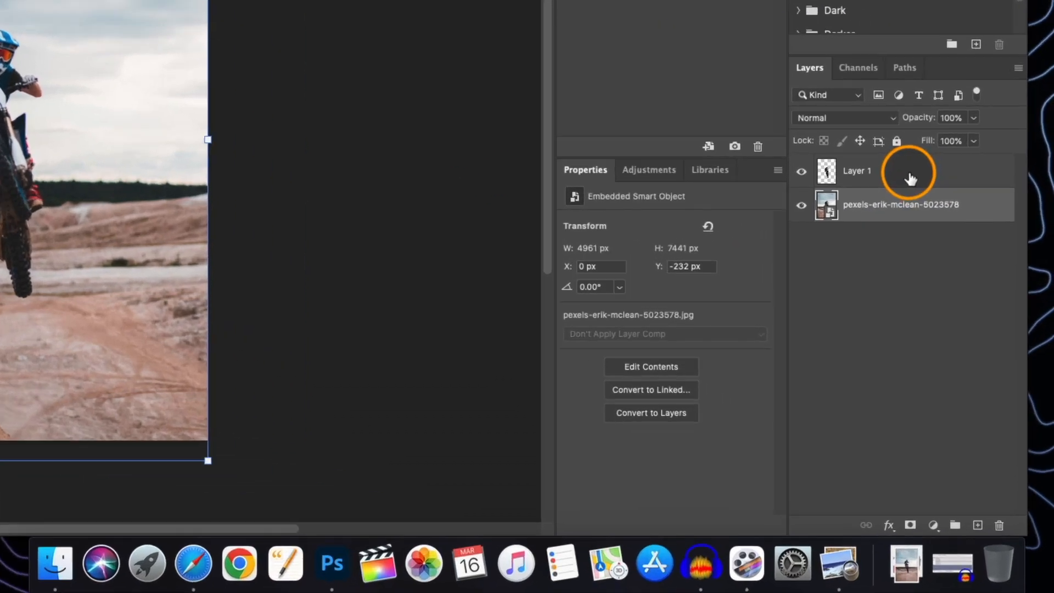
left_click(910, 172)
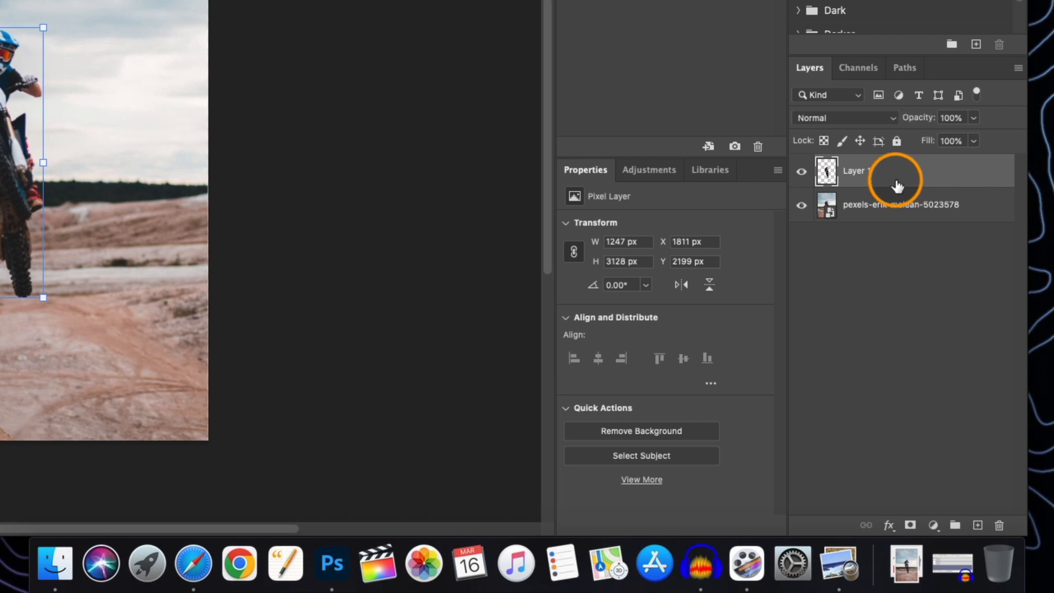
left_click(920, 204, "shift")
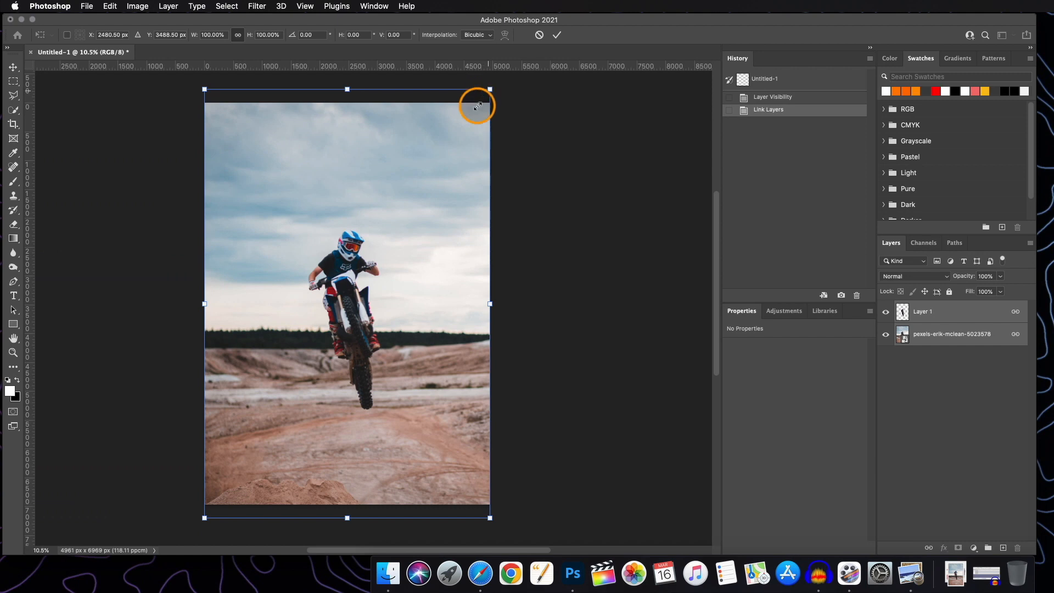
- Free-transform the two linked layers together to 100% width and 100.91% height, and apply the transformation
left_click_drag(476, 106, 558, 66)
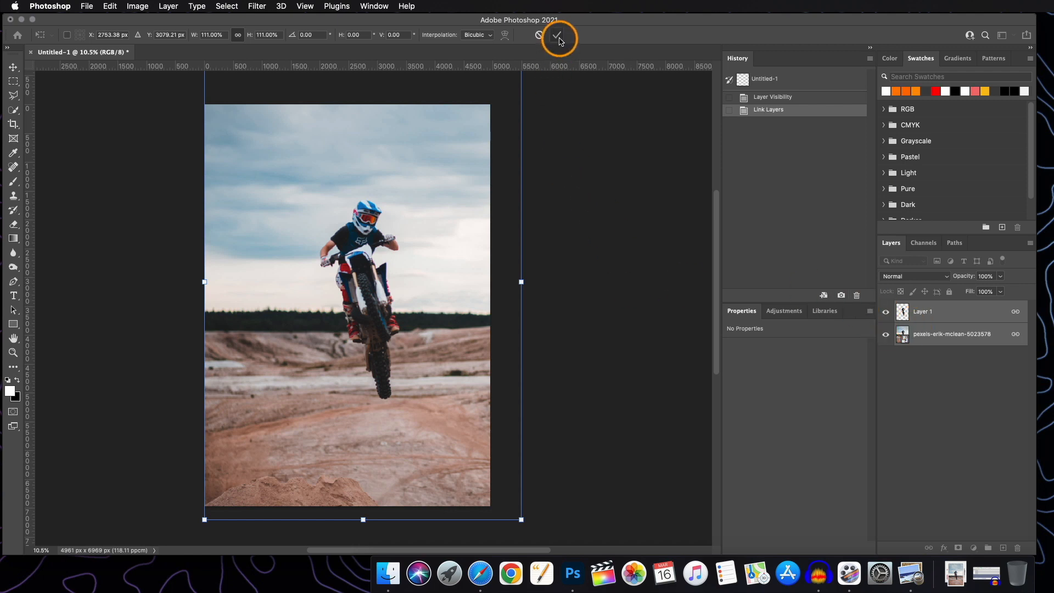
scroll(464, 228, "up", 2)
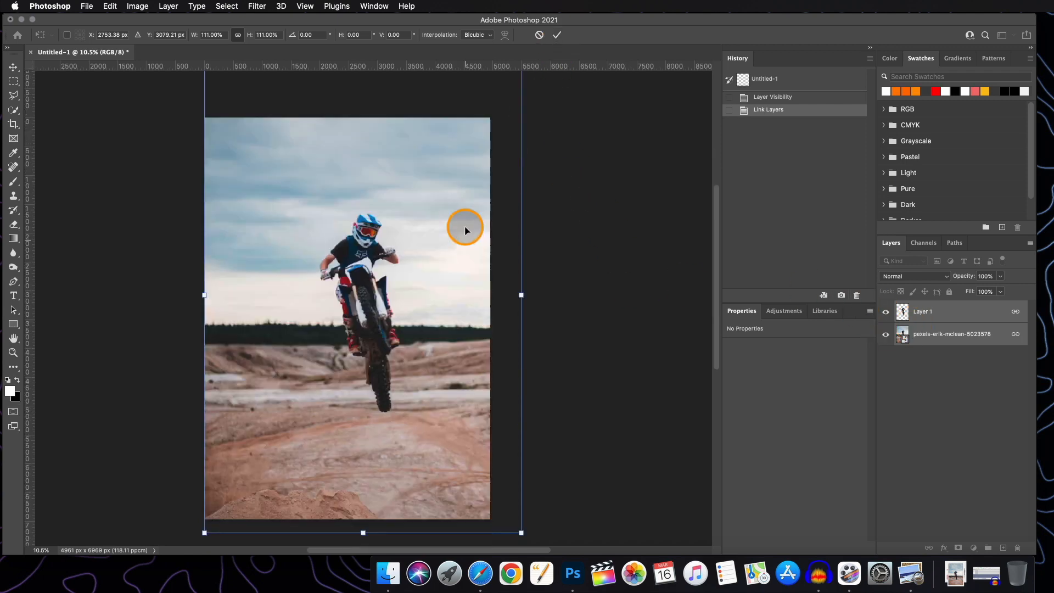
scroll(484, 211, "up", 4)
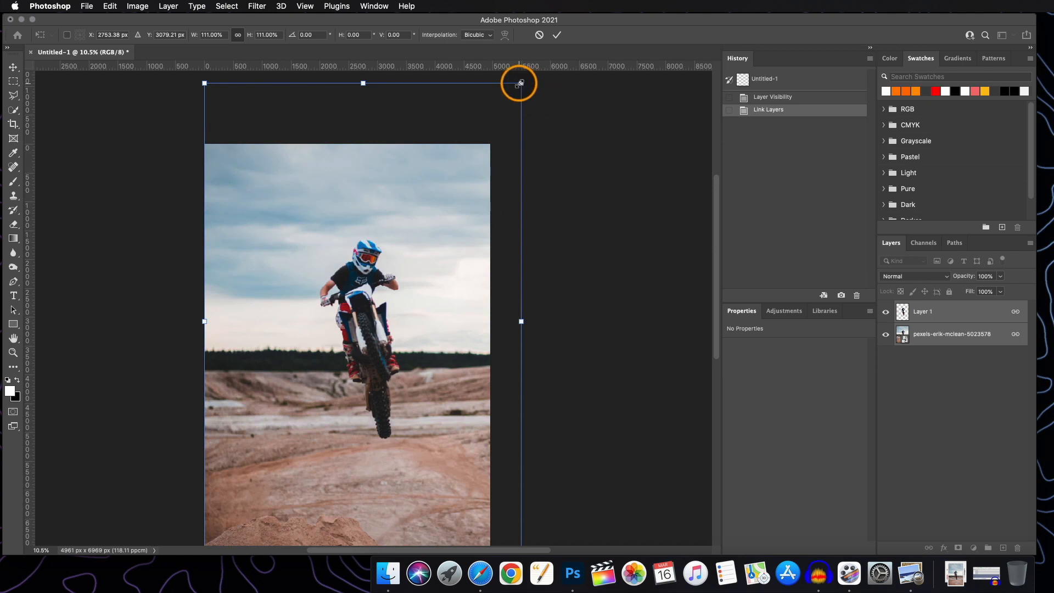
left_click_drag(518, 84, 489, 125)
scroll(477, 232, "down", 10)
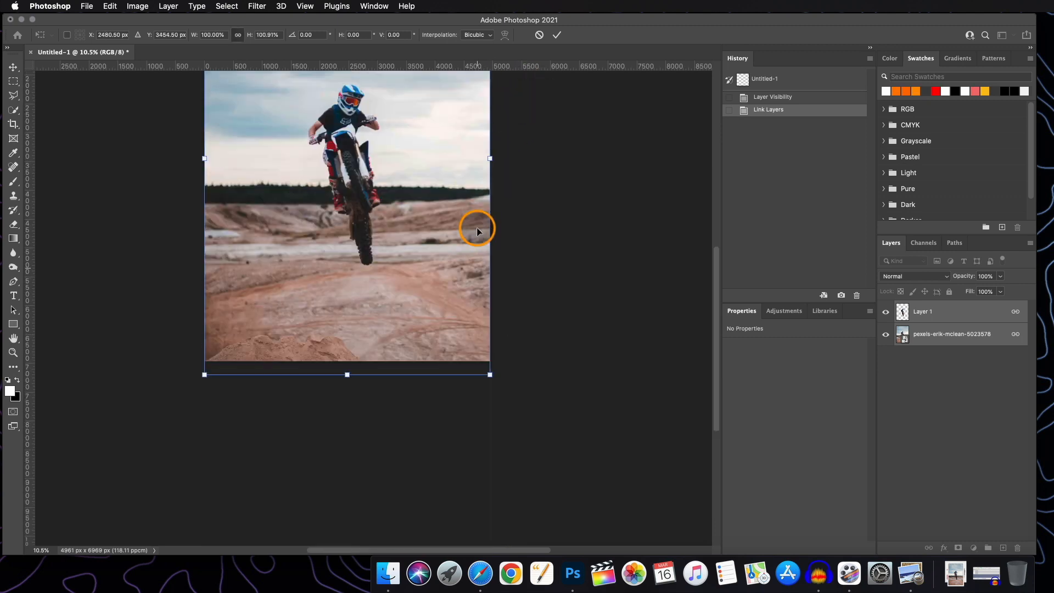
scroll(477, 231, "up", 20)
left_click(557, 35)
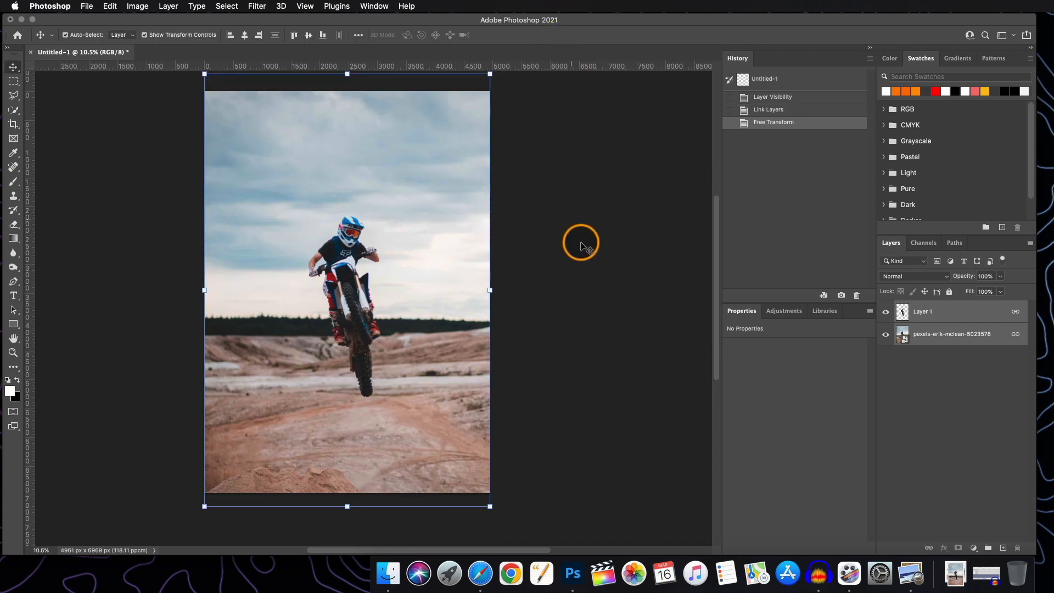
- Hide the rider cut-out layer and add an off-white solid-colour fill layer beneath the photo layer
left_click(885, 312)
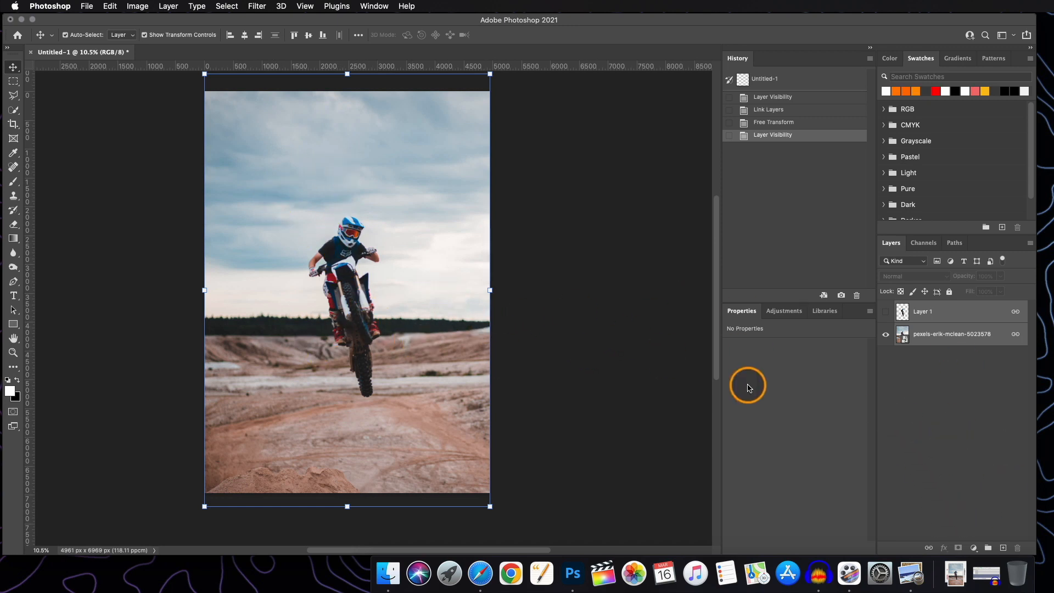
left_click(629, 374)
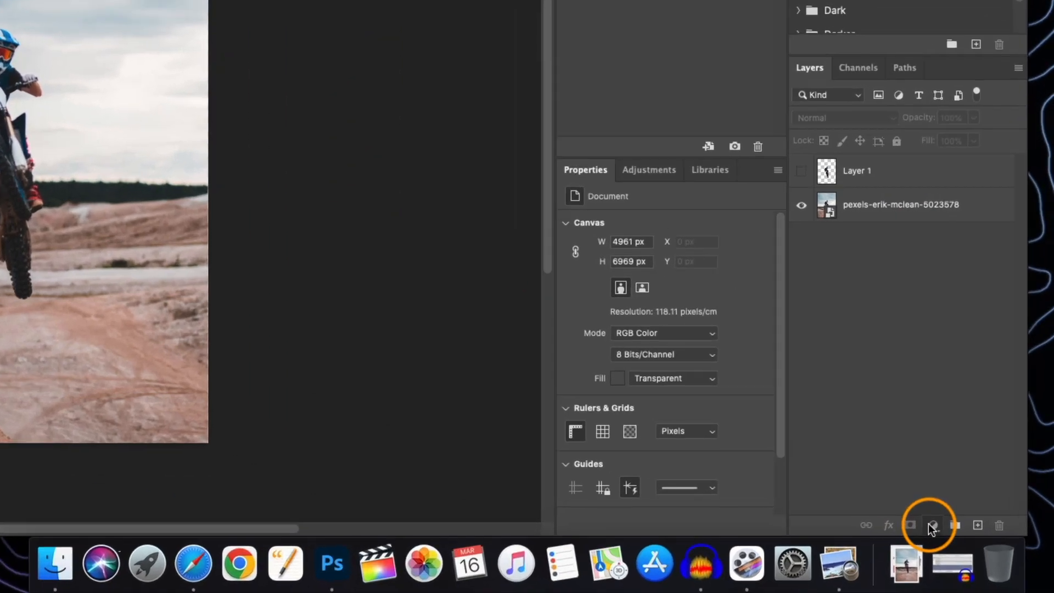
left_click(974, 547)
left_click(996, 336)
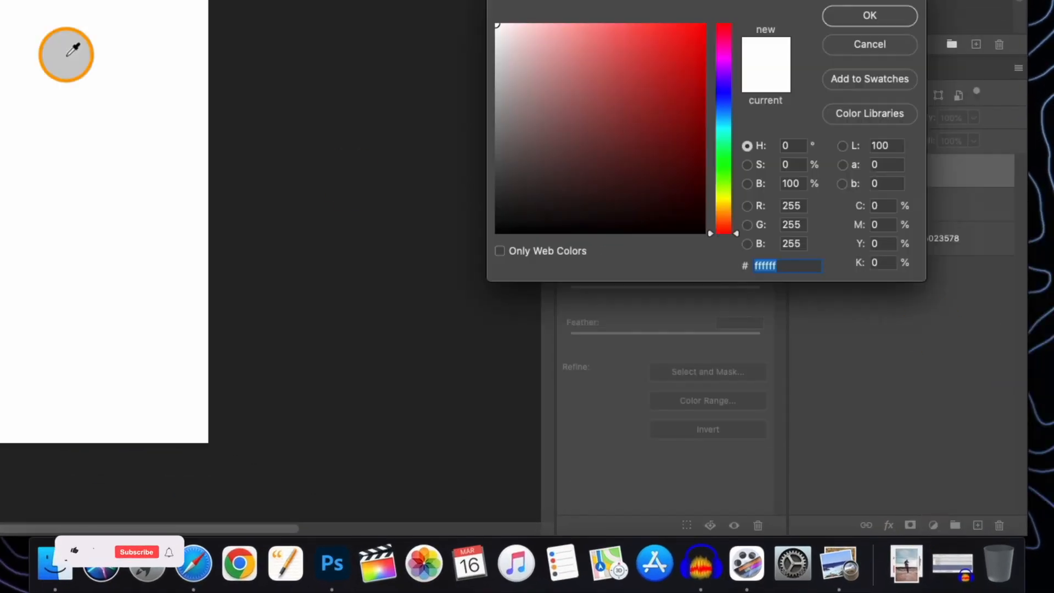
left_click(494, 37)
key("Return")
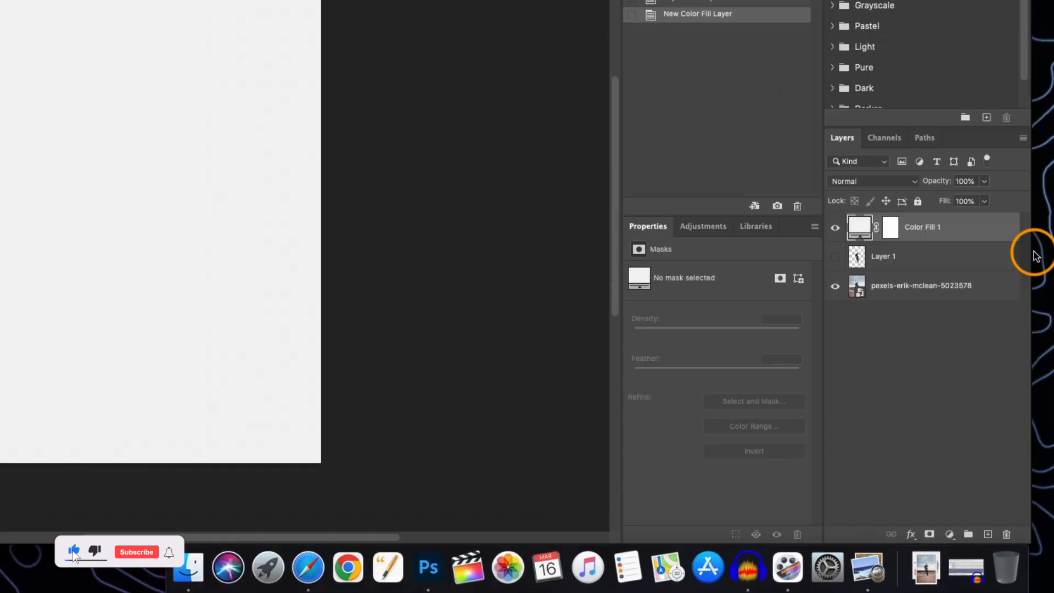
left_click_drag(956, 220, 937, 310)
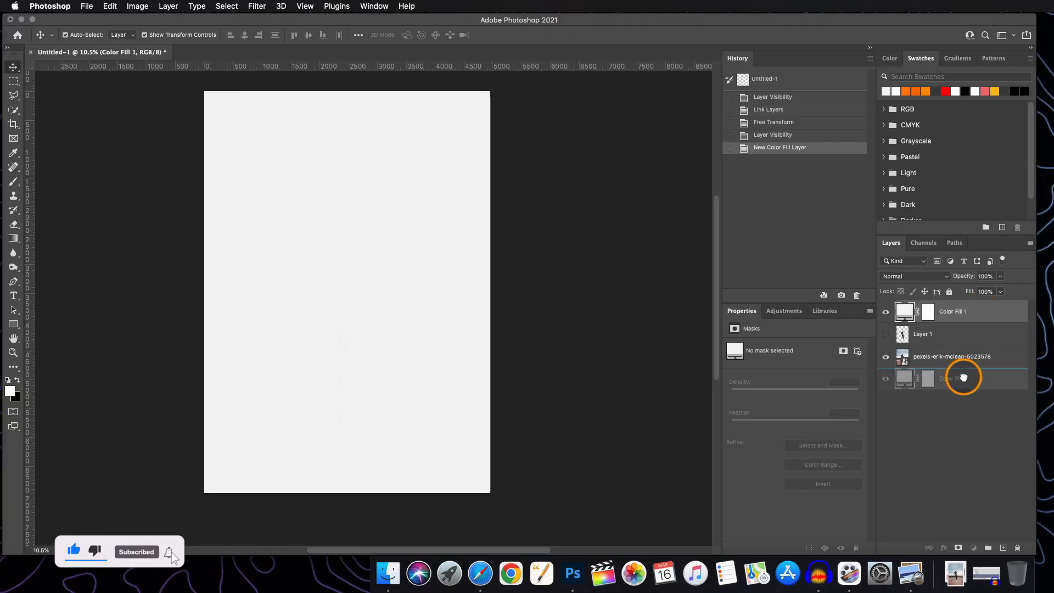
left_click_drag(963, 378, 963, 378)
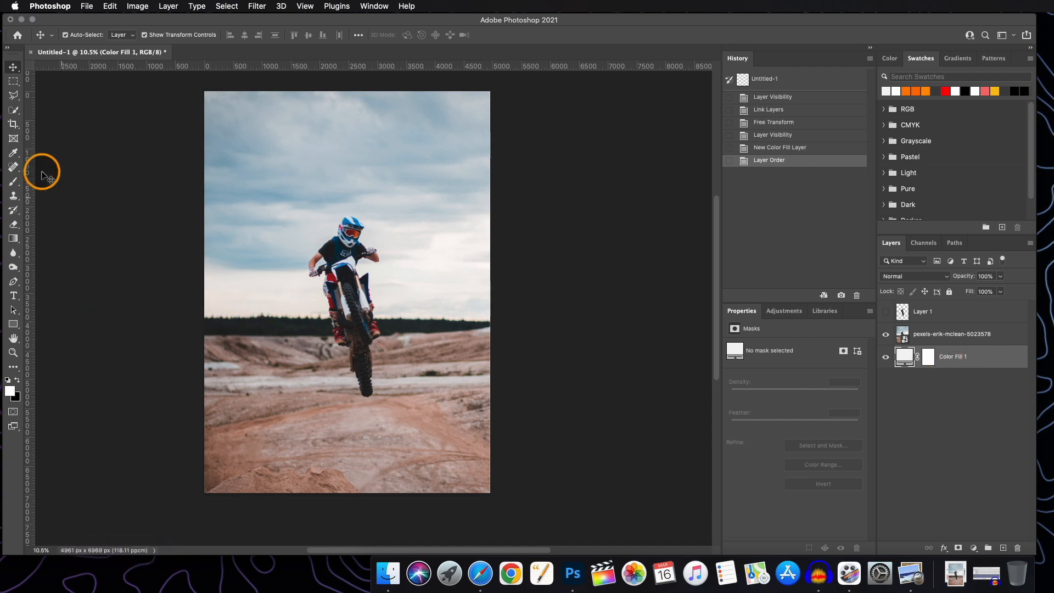
- Add a layer mask to the photo layer and activate the Brush tool
left_click(944, 335)
left_click(939, 538)
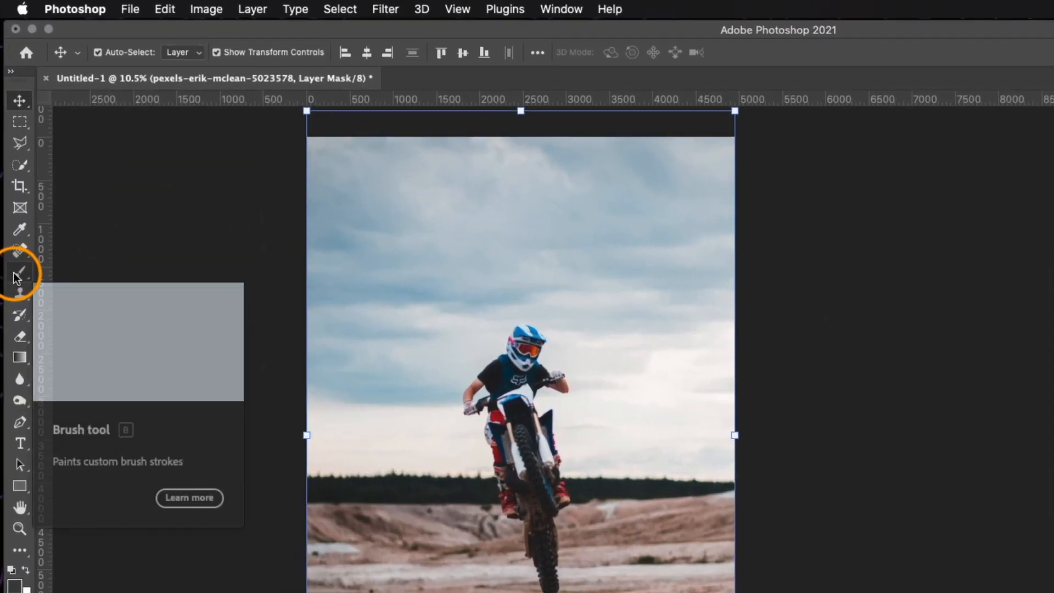
left_click(13, 182)
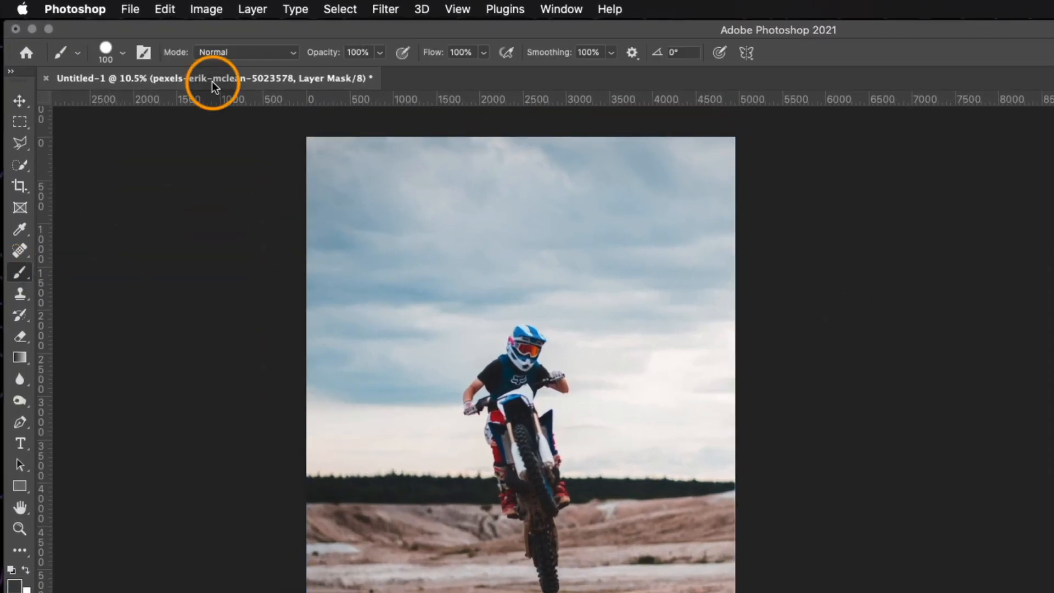
- Browse the Torn Paper Brushes set and choose the 04.psd brush for painting the photo's mask
left_click(124, 54)
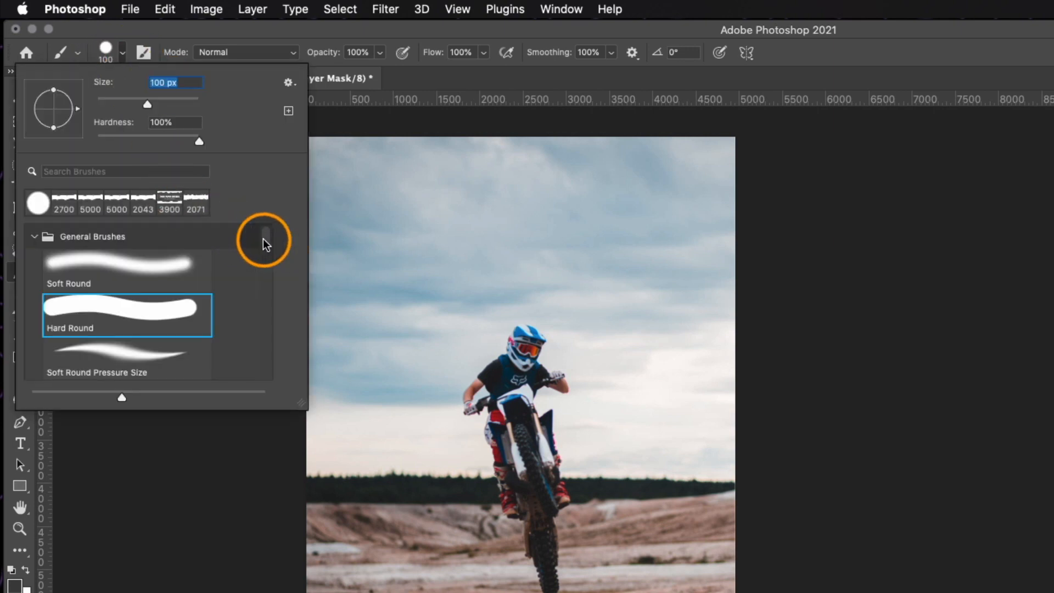
left_click_drag(263, 238, 272, 305)
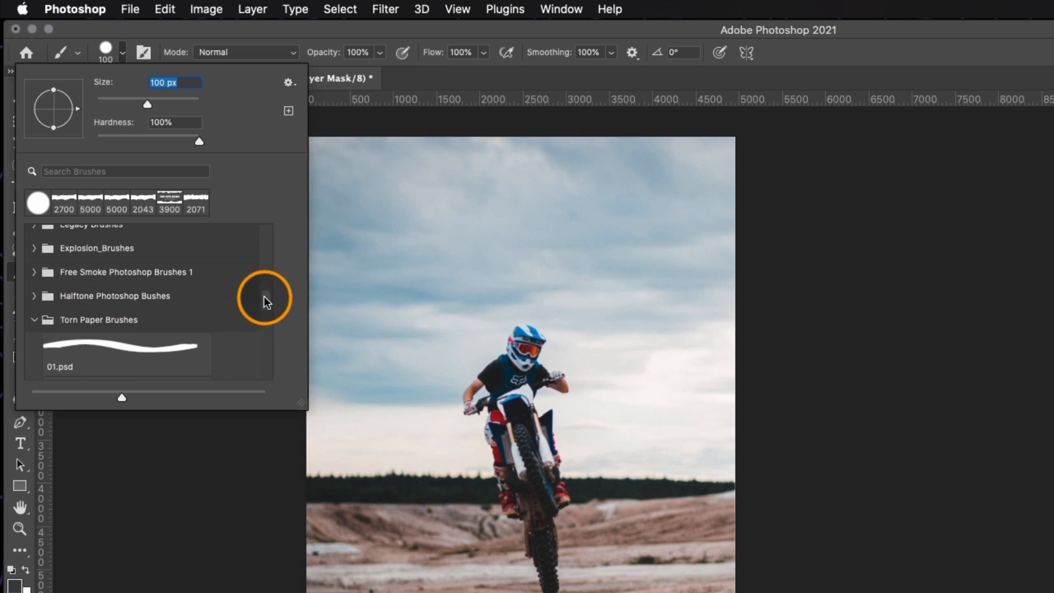
left_click_drag(264, 301, 266, 306)
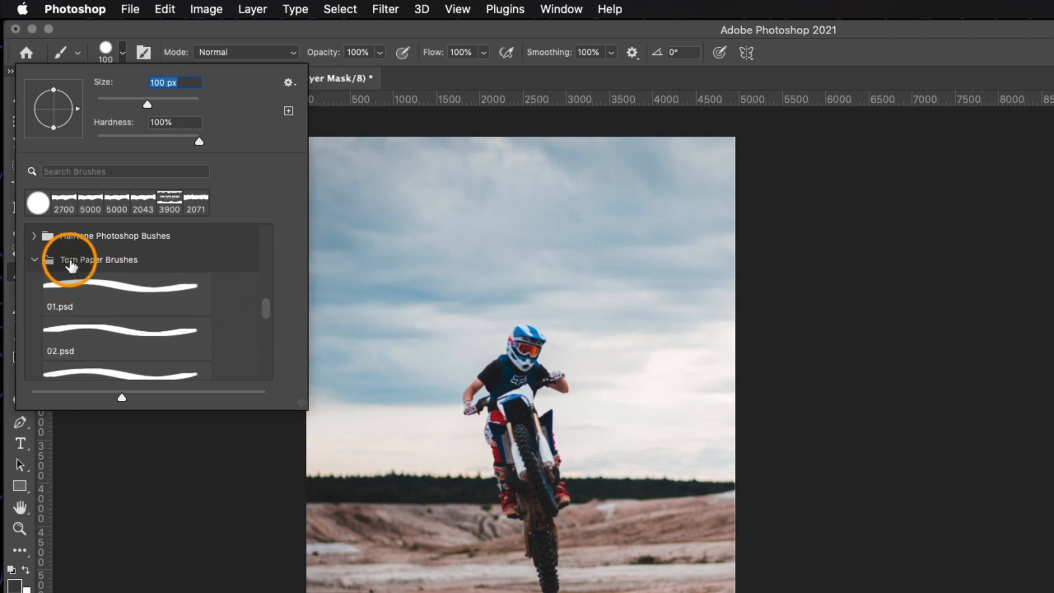
left_click(133, 283)
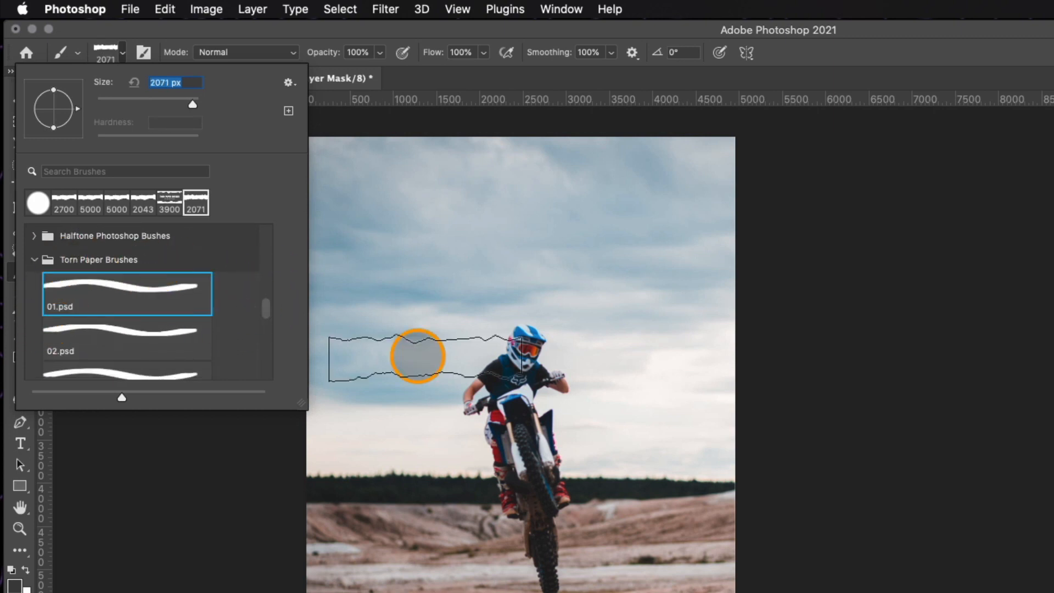
left_click(143, 335)
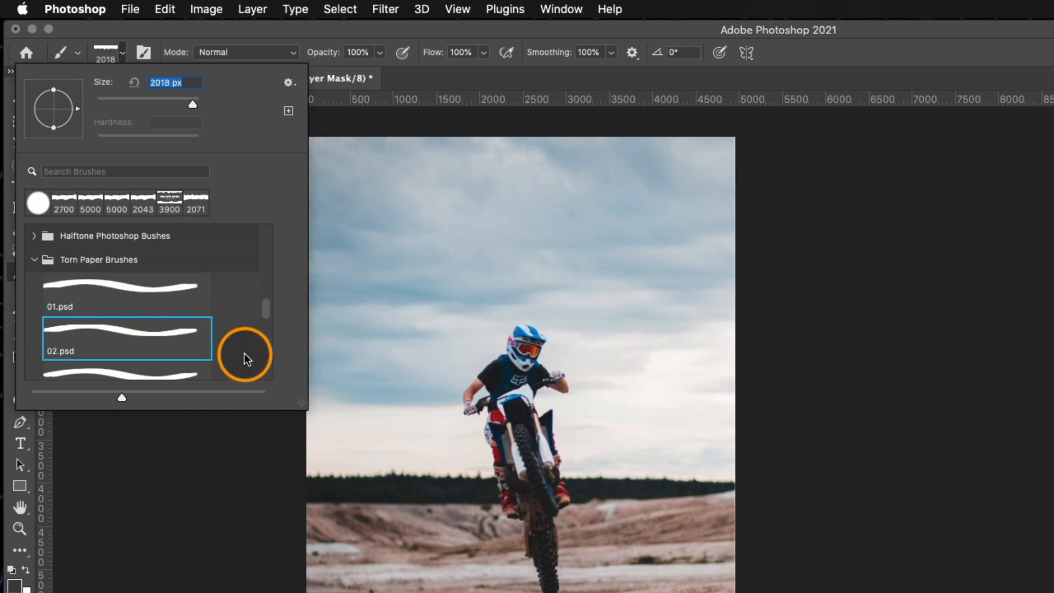
left_click(187, 378)
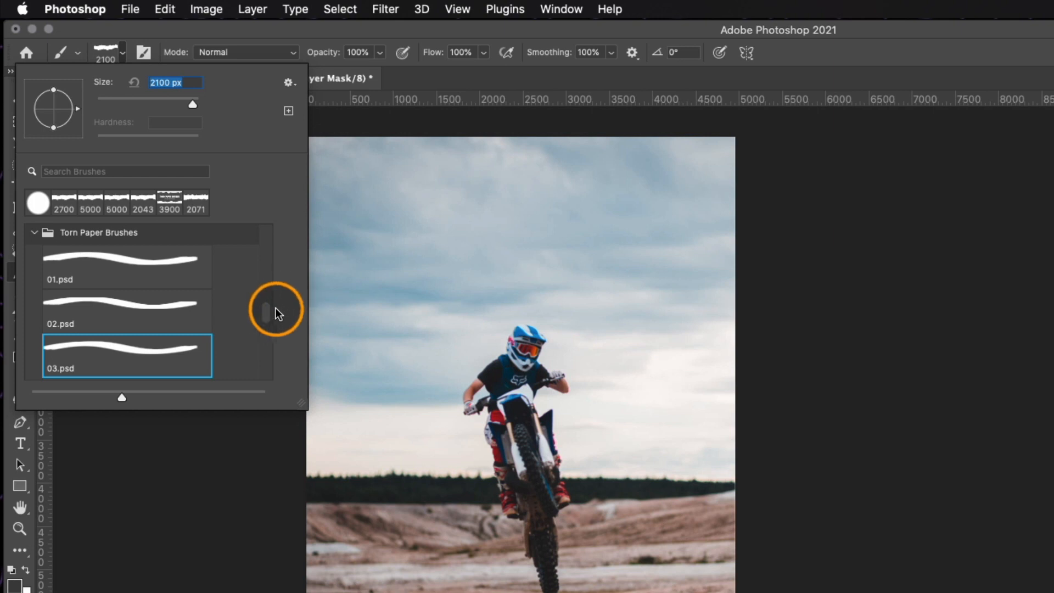
left_click_drag(267, 313, 265, 324)
left_click(173, 300)
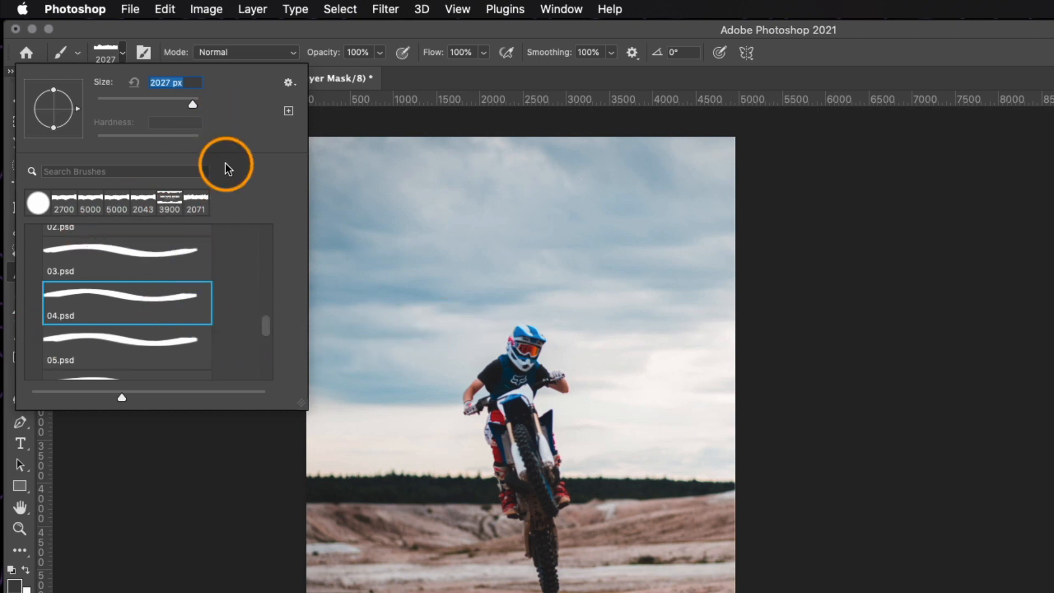
key("Return")
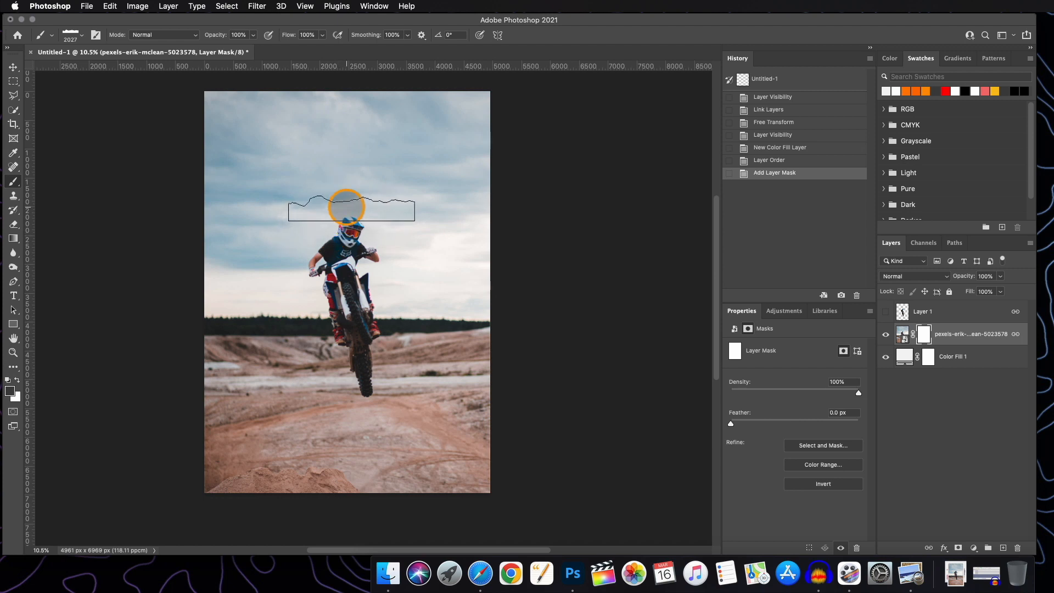
- Rotate the torn-paper brush tip to 120° and enlarge it to 5000 px
right_click(346, 209)
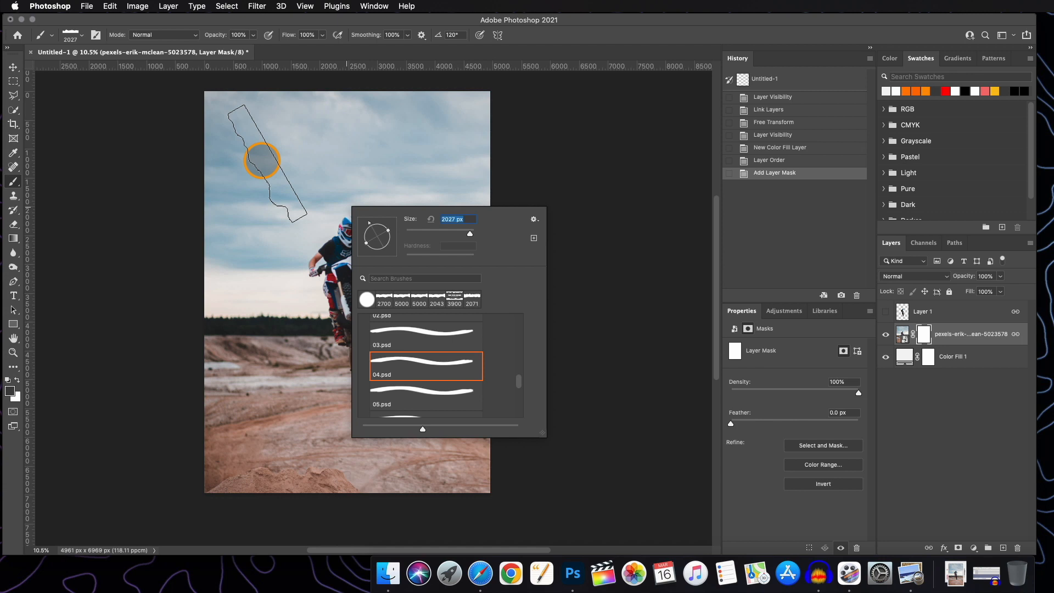
left_click(262, 160)
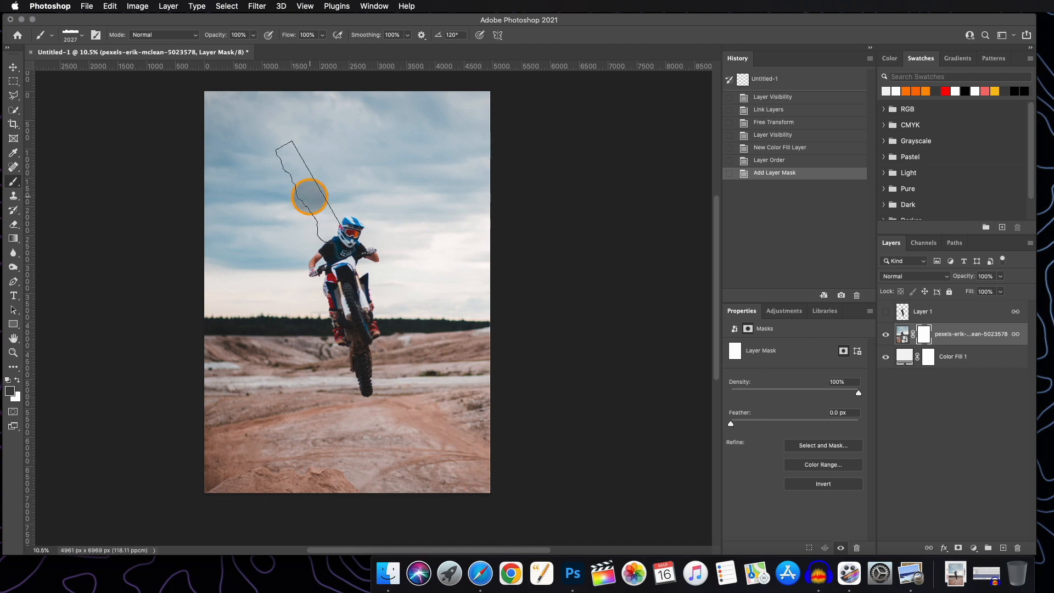
key("bracketright")
key("bracketright")
key("bracketright")
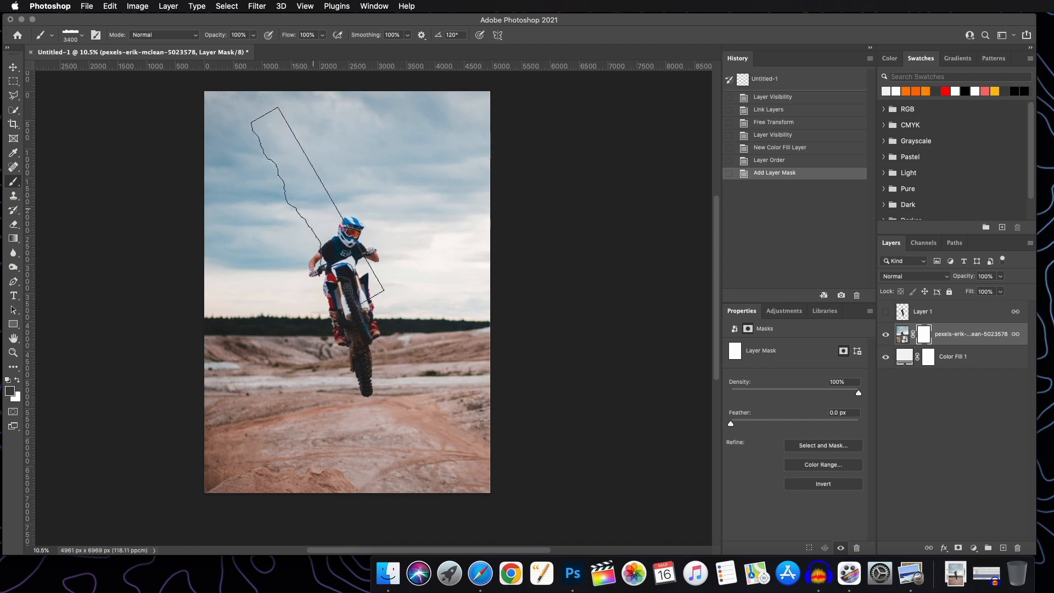
key("bracketright")
key("bracketright")
key("bracketright")
key("bracketright")
key("bracketright")
key("bracketright")
key("bracketright")
key("bracketright")
key("bracketright")
key("bracketright")
key("bracketright")
key("bracketright")
key("bracketright")
key("bracketright")
key("bracketright")
key("bracketright")
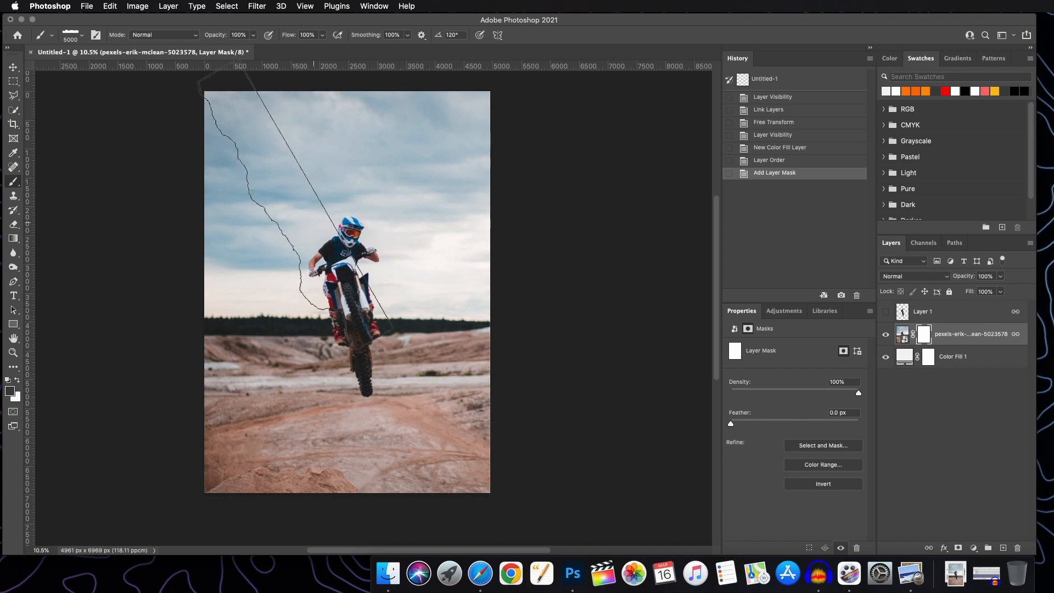
- Enlarge the linked photo to about 5680 × 8597 px with Free Transform, move it up slightly and apply the transformation
right_click(463, 336)
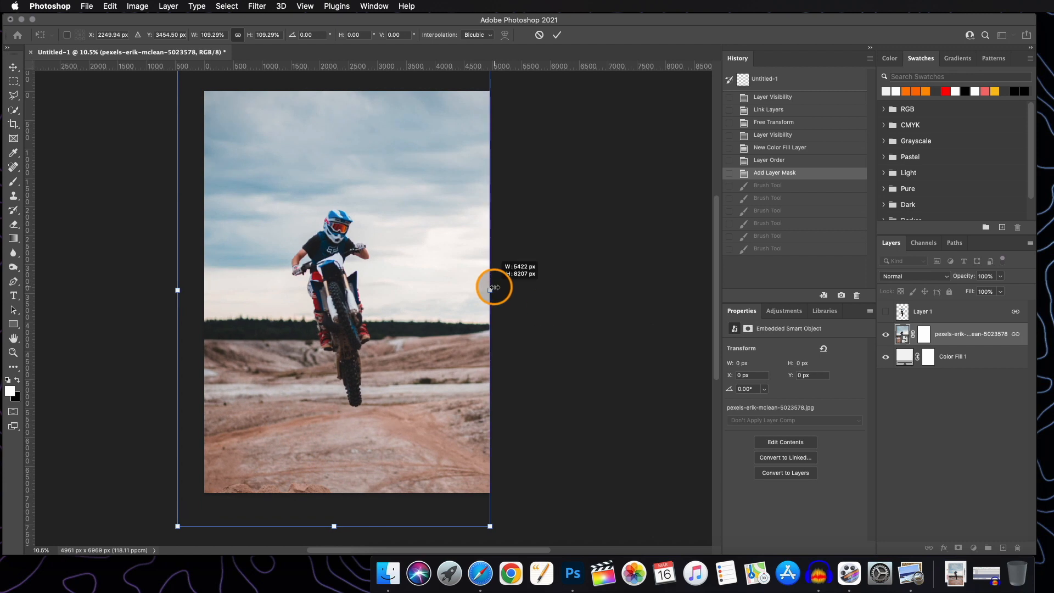
left_click_drag(494, 287, 509, 287)
left_click_drag(346, 311, 348, 289)
left_click(556, 35)
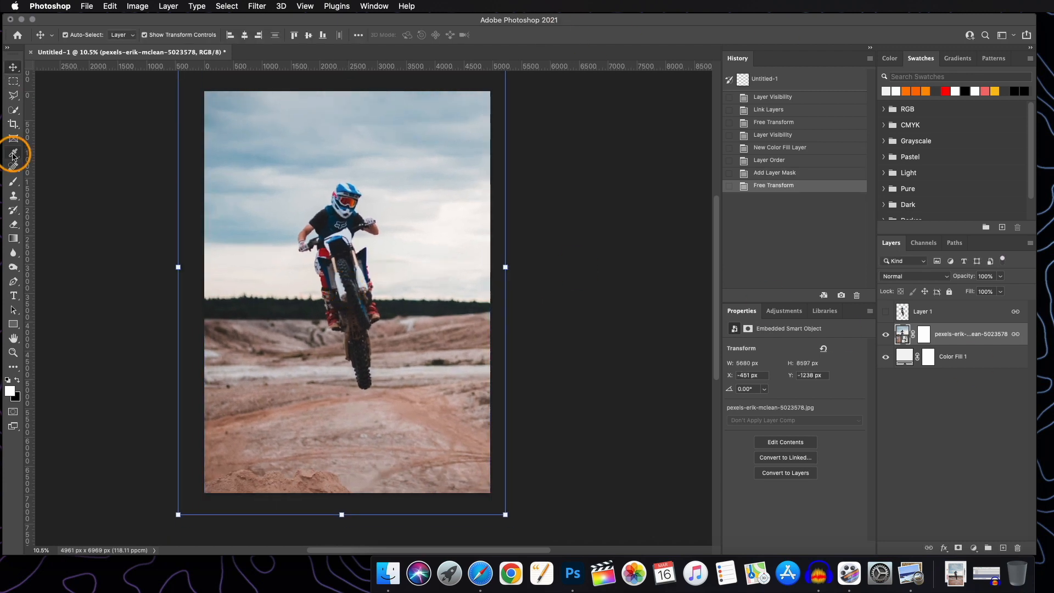
- Set the foreground to black and stamp the torn-paper brush on the photo's layer mask diagonally beside the bike's lower half
left_click(13, 181)
left_click(924, 334)
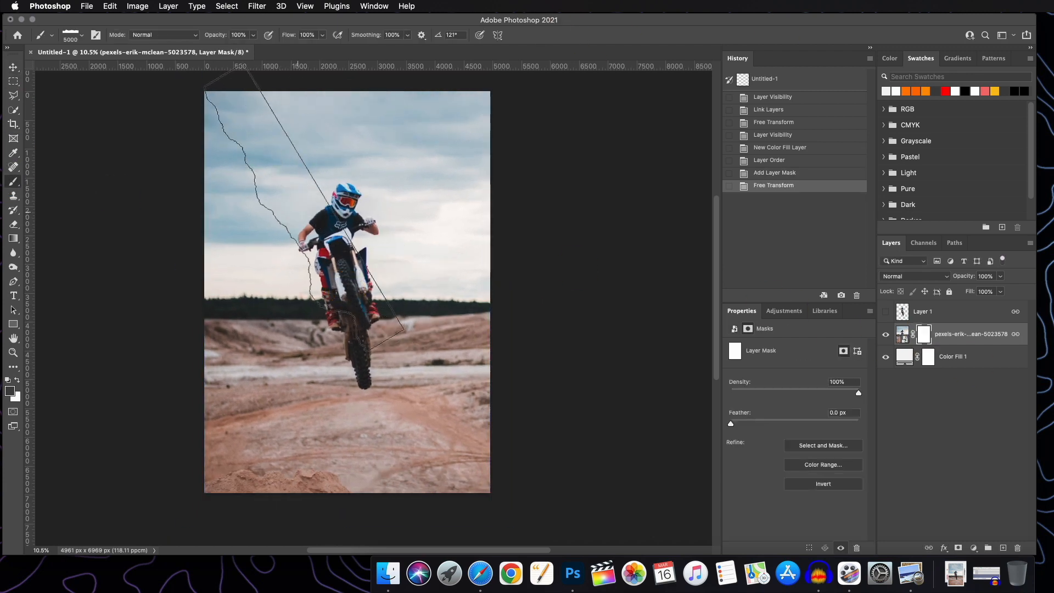
left_click(432, 367)
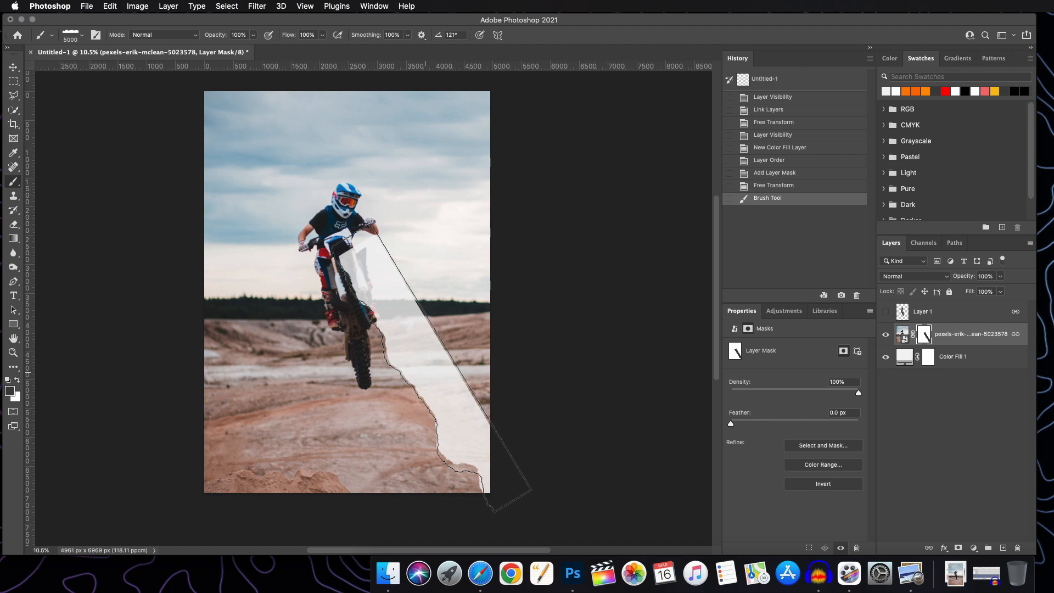
key("super+z")
left_click(16, 379)
left_click(431, 363)
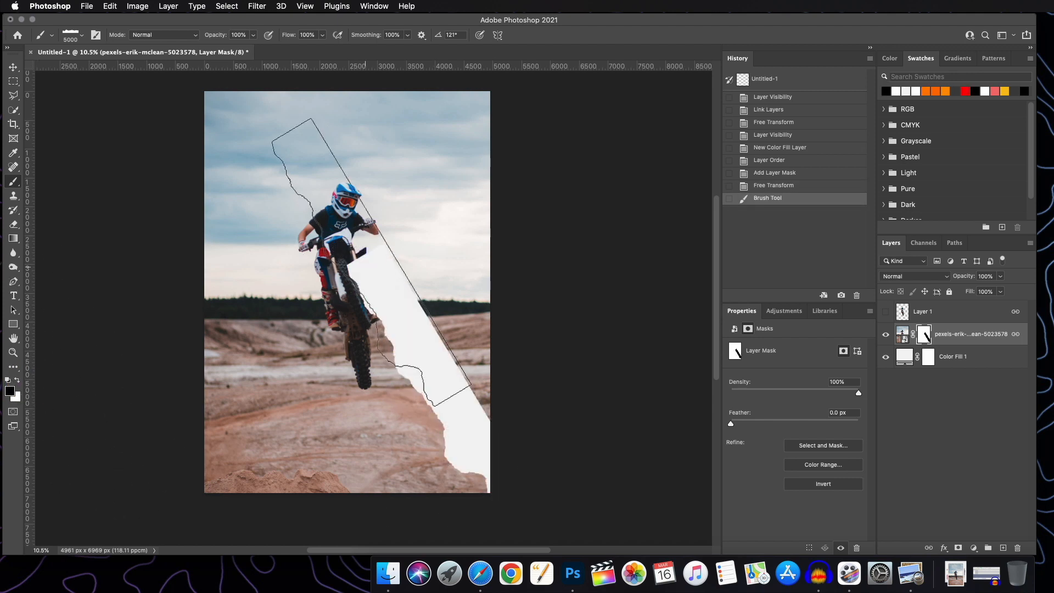
- Mask out the rest of the photo's upper-right area with repeated torn-paper brush stamps, continuing the diagonal torn edge upward
left_click(328, 165)
left_click(314, 164)
left_click(456, 368)
left_click(403, 167)
left_click(466, 194)
left_click(511, 189)
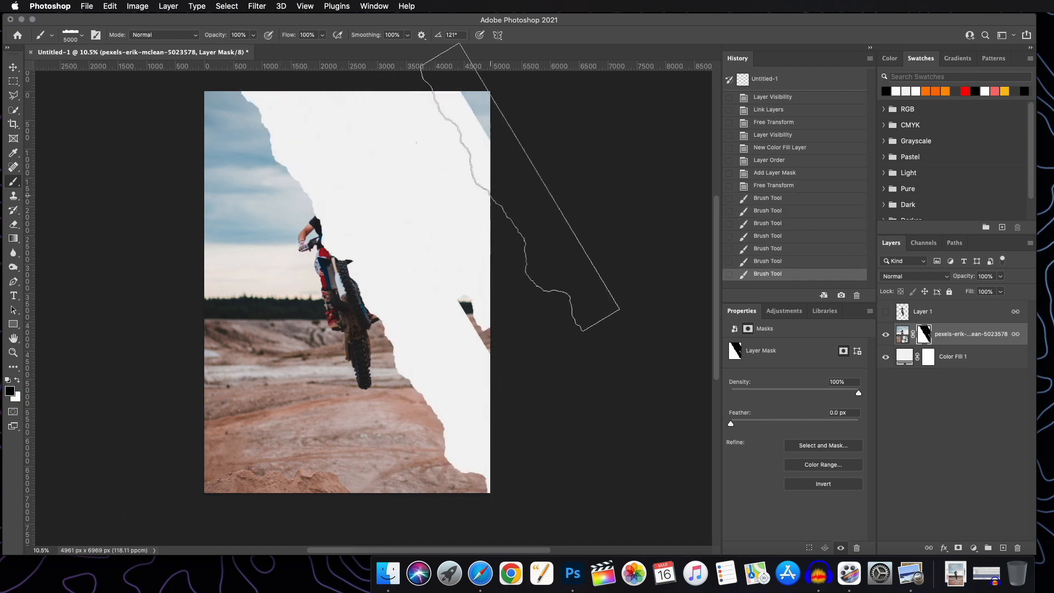
left_click(513, 190)
left_click(499, 219)
left_click(461, 290)
- Switch to the Move tool and show the rider cut-out layer over the masked photo
key("v")
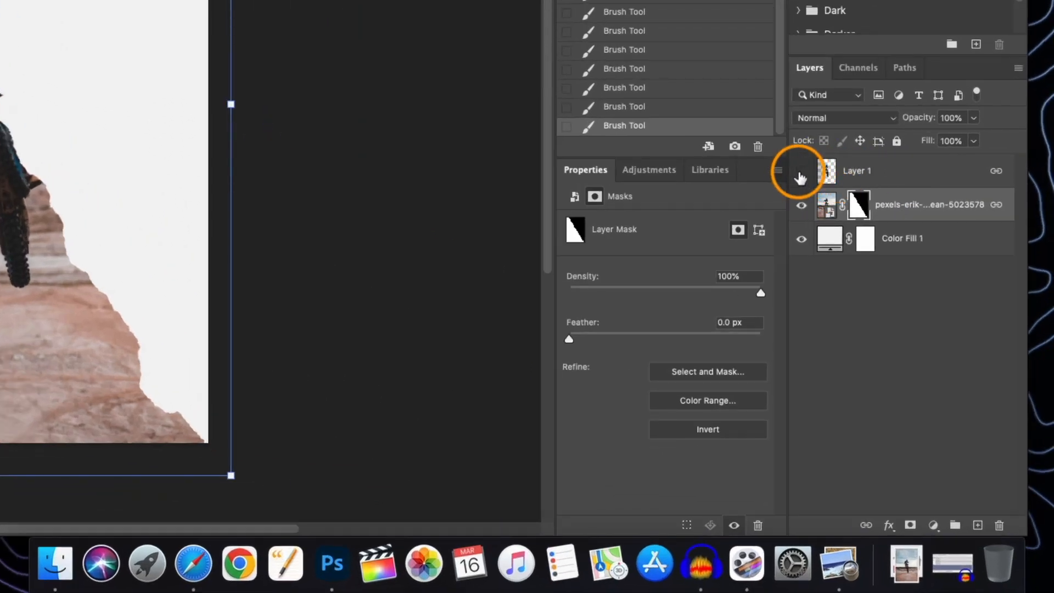
left_click(801, 171)
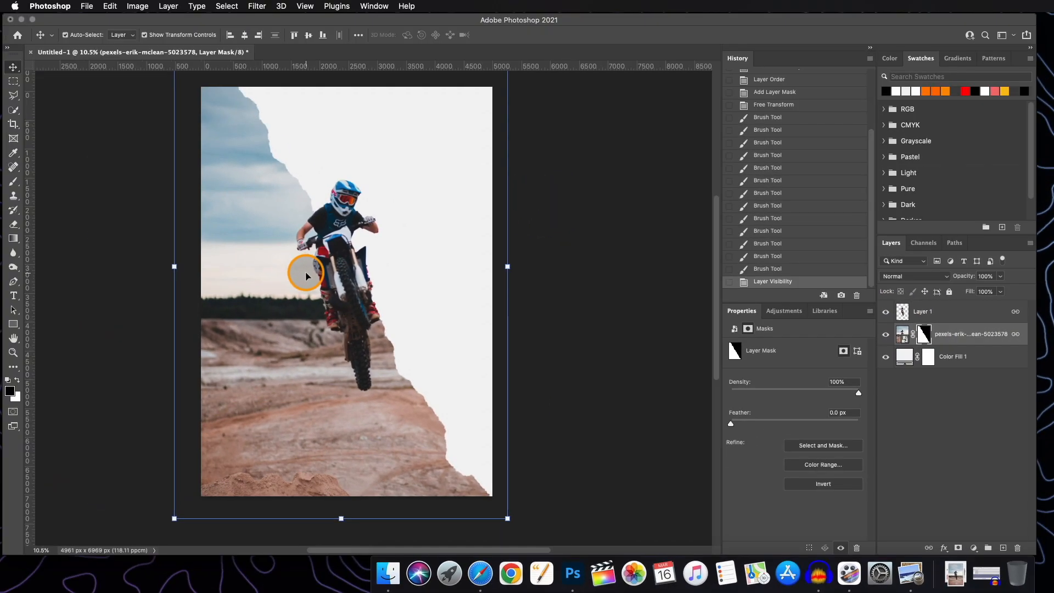
scroll(305, 276, "down", 3)
scroll(305, 276, "up", 3)
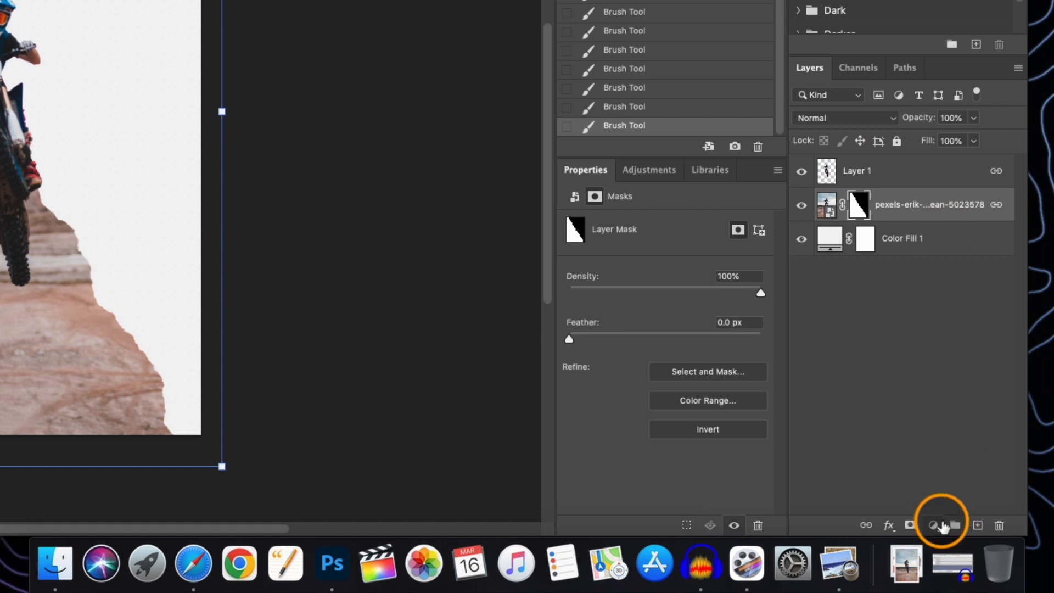
- Add a vivid orange solid-colour fill layer directly above the photo layer
left_click(933, 525)
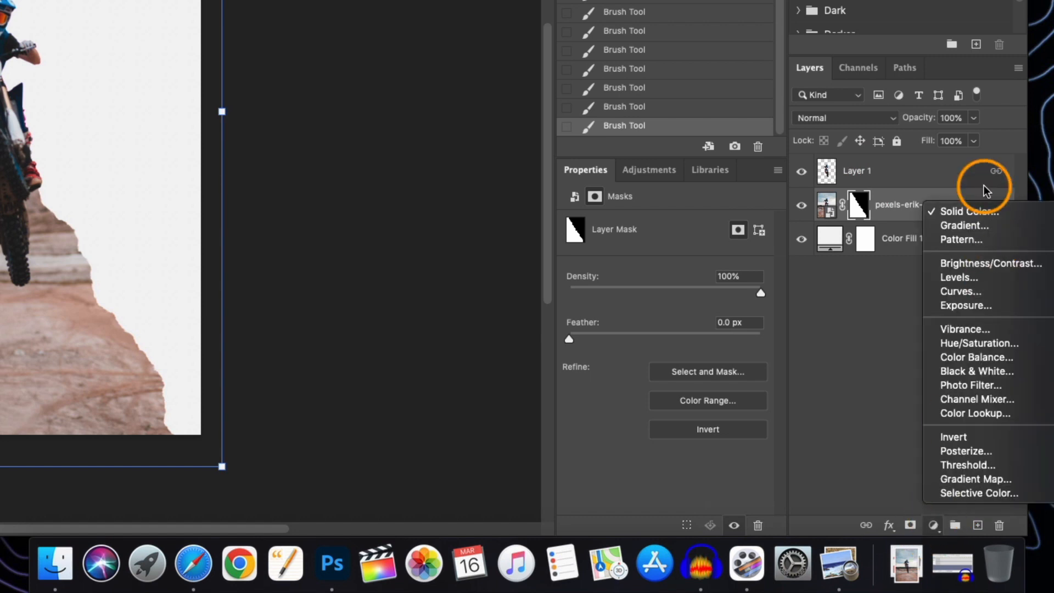
left_click(980, 212)
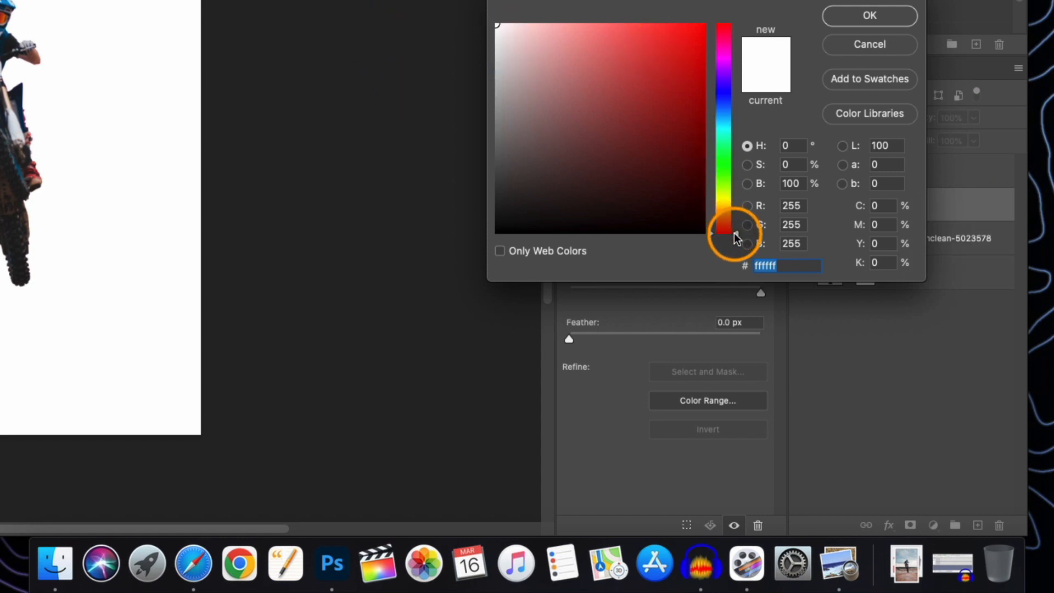
left_click_drag(735, 238, 736, 221)
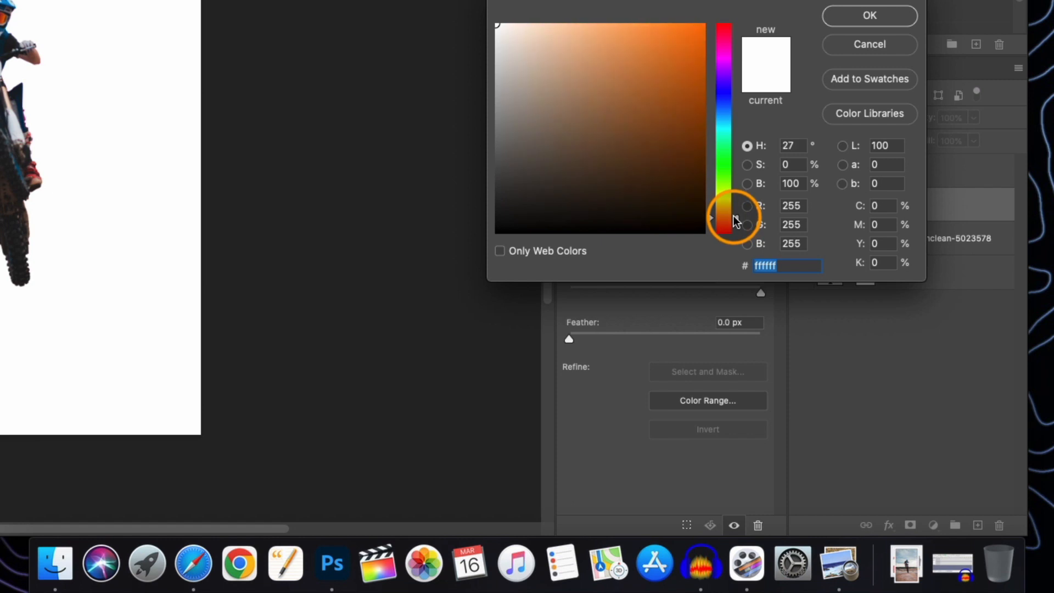
left_click_drag(680, 43, 691, 24)
left_click_drag(734, 218, 736, 216)
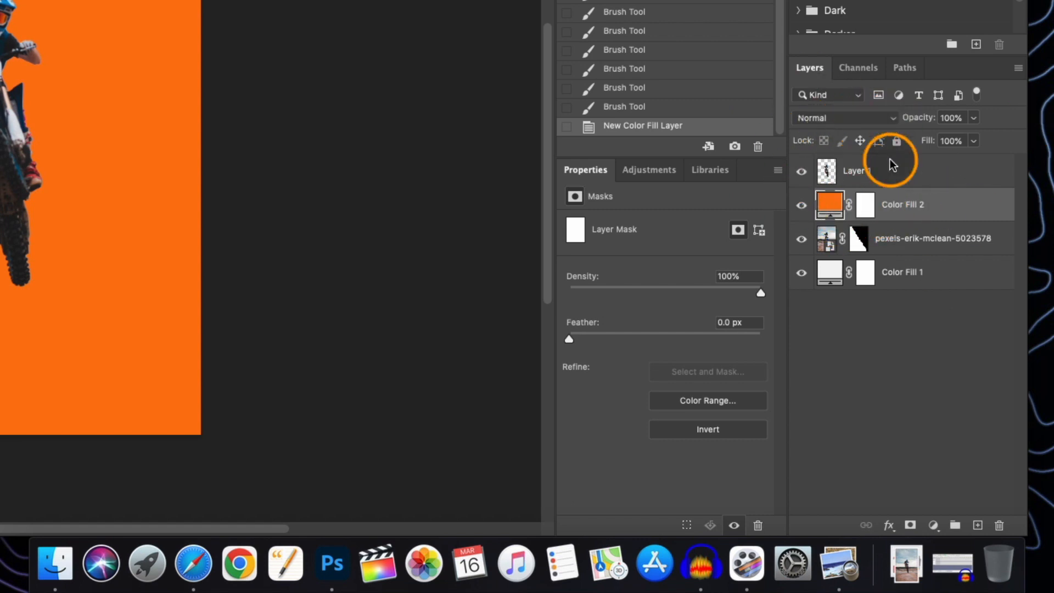
- Set the orange fill layer's blend mode to Multiply and clip it to the photo layer
left_click(889, 118)
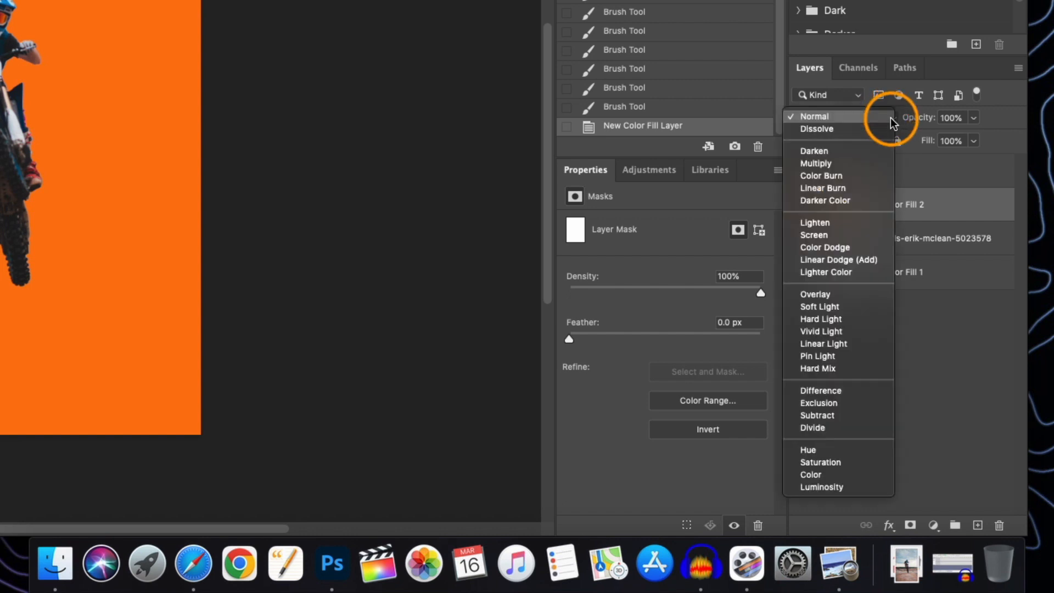
left_click(861, 160)
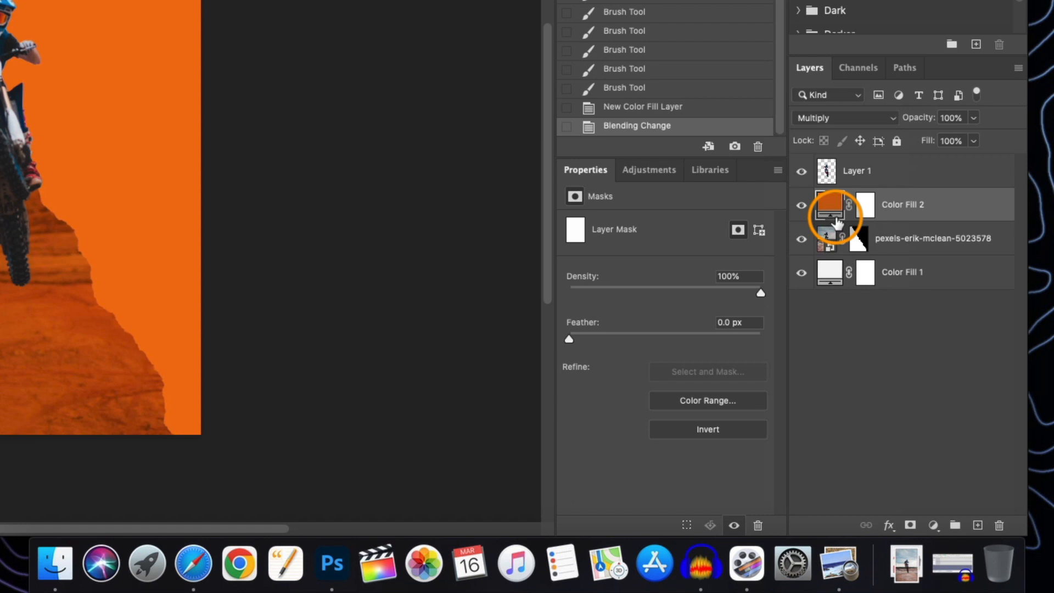
left_click(835, 218, "alt")
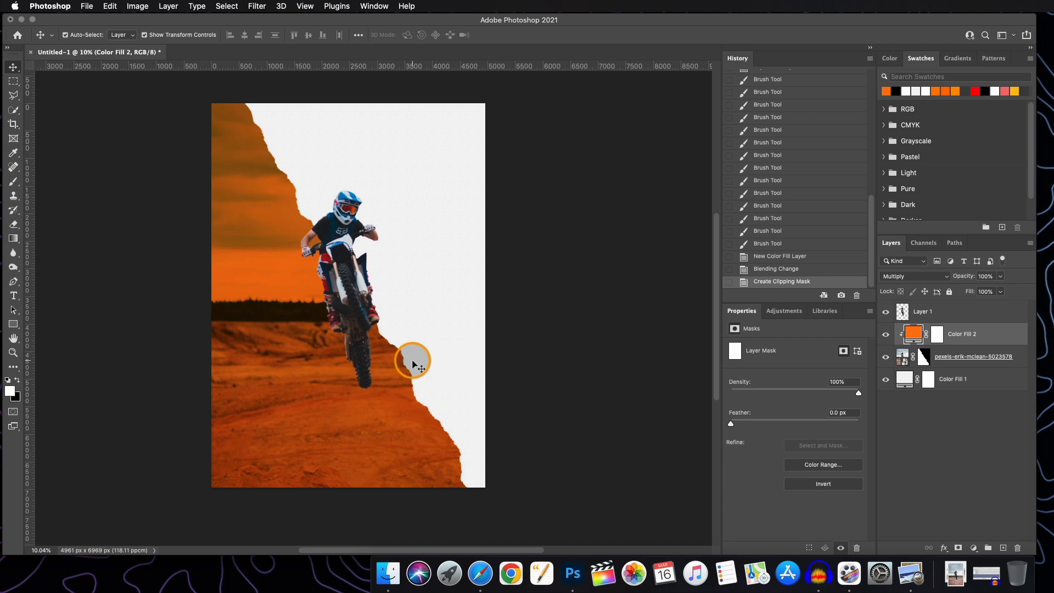
- Open the photo layer's blending options and enable the Drop Shadow effect
scroll(265, 285, "up", 2)
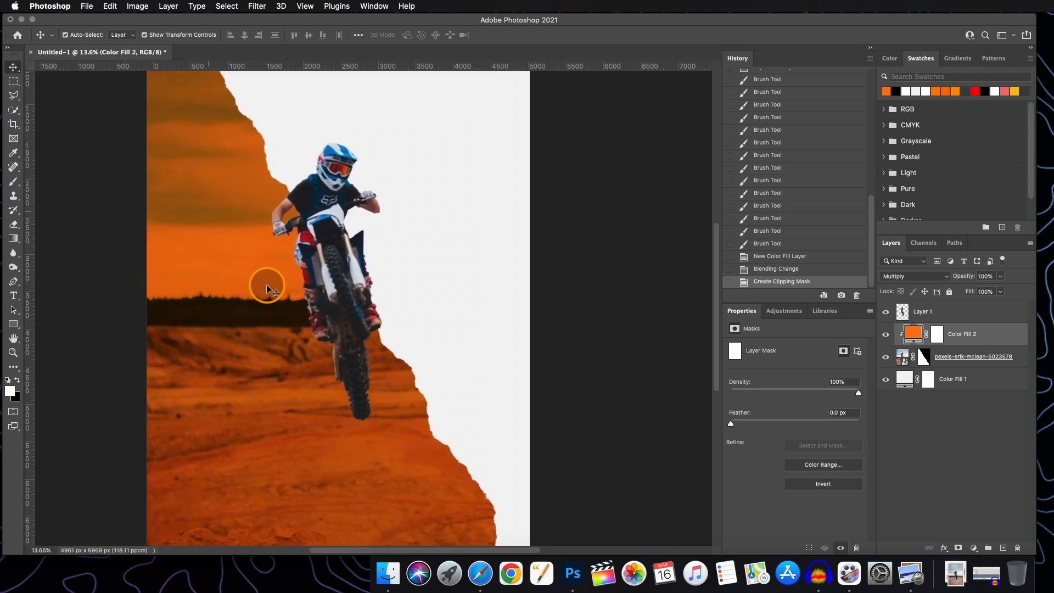
scroll(266, 284, "down", 2)
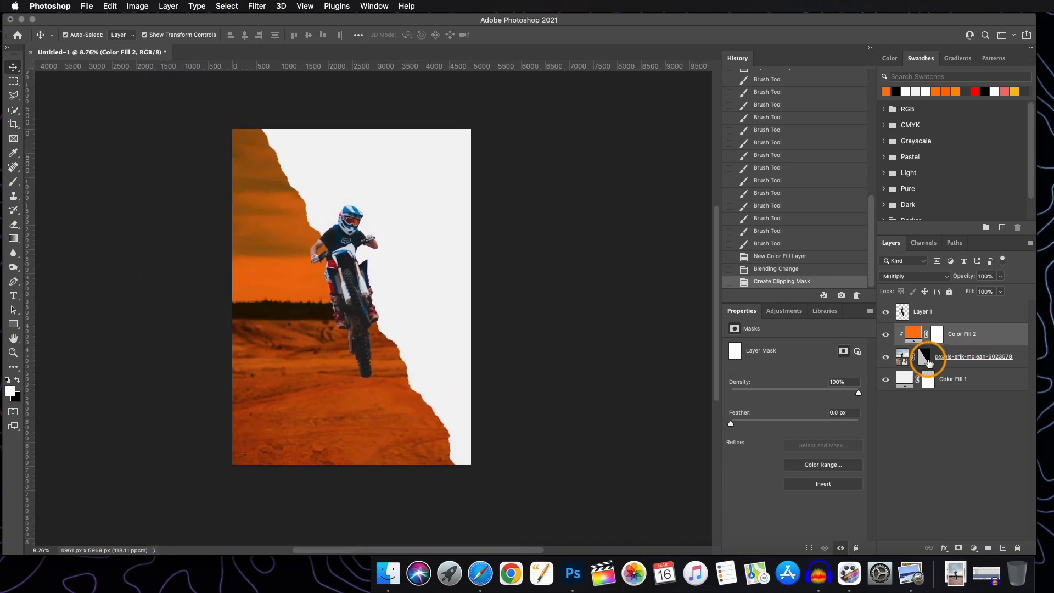
left_click(926, 359)
right_click(1020, 358)
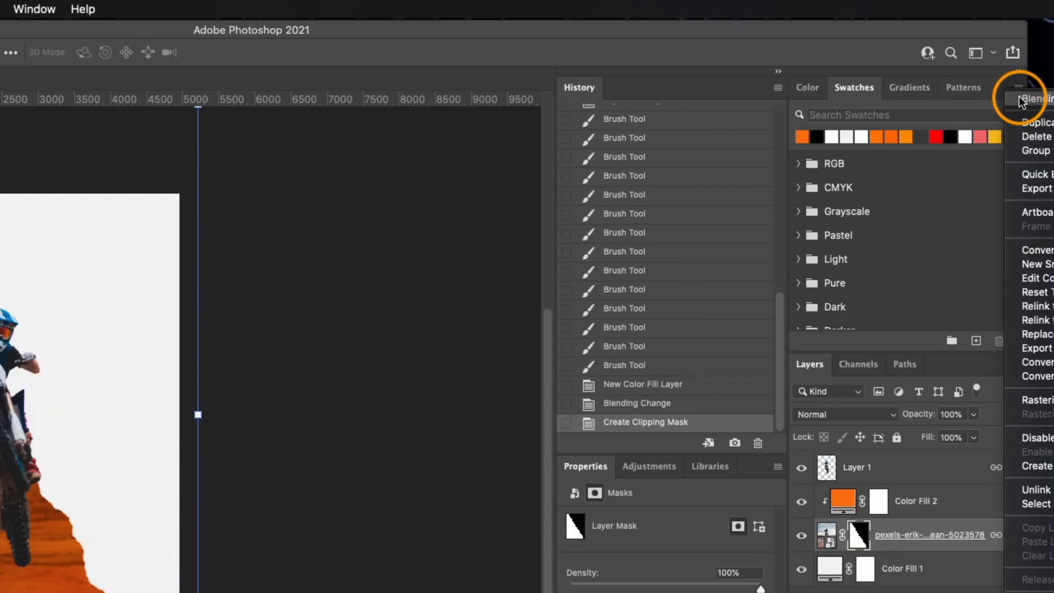
left_click(1018, 100)
left_click(533, 501)
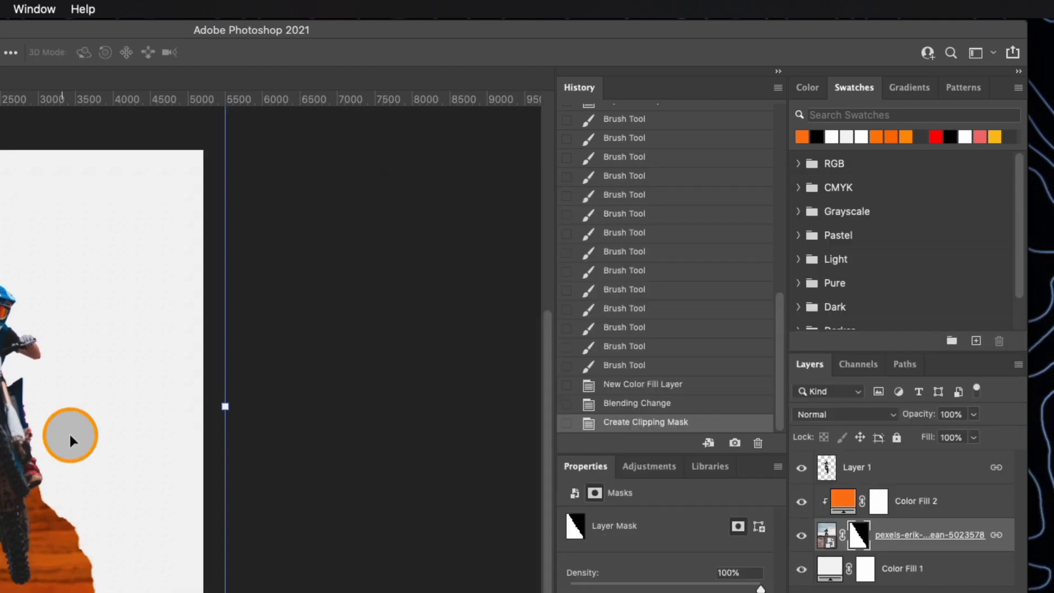
double_click(845, 536)
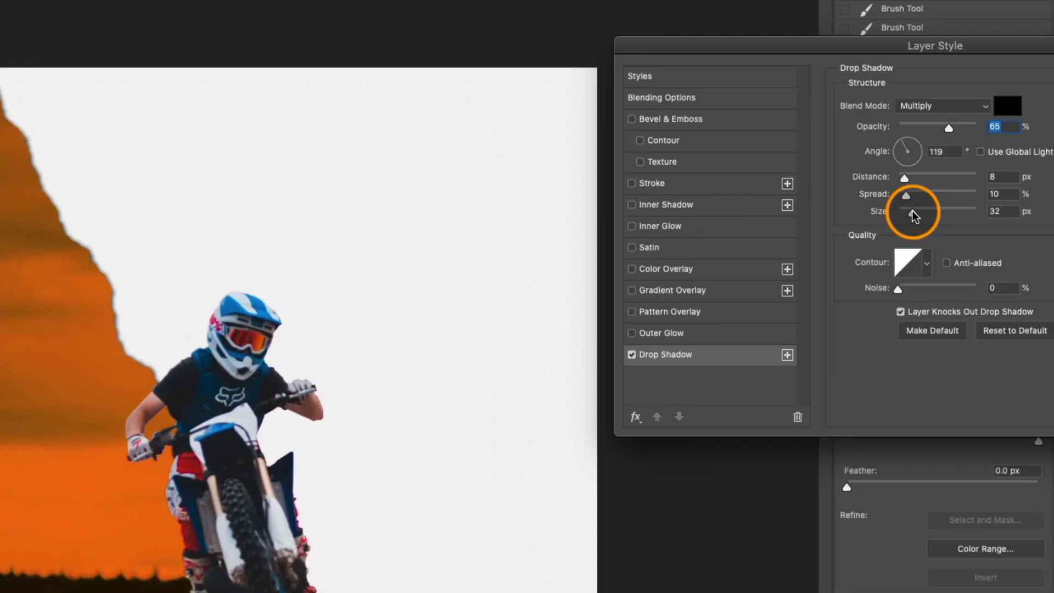
- Set the photo's drop shadow to 60% opacity, 175° angle, 12 px distance, 10% spread and 73 px size, and apply it
left_click_drag(637, 351, 636, 344)
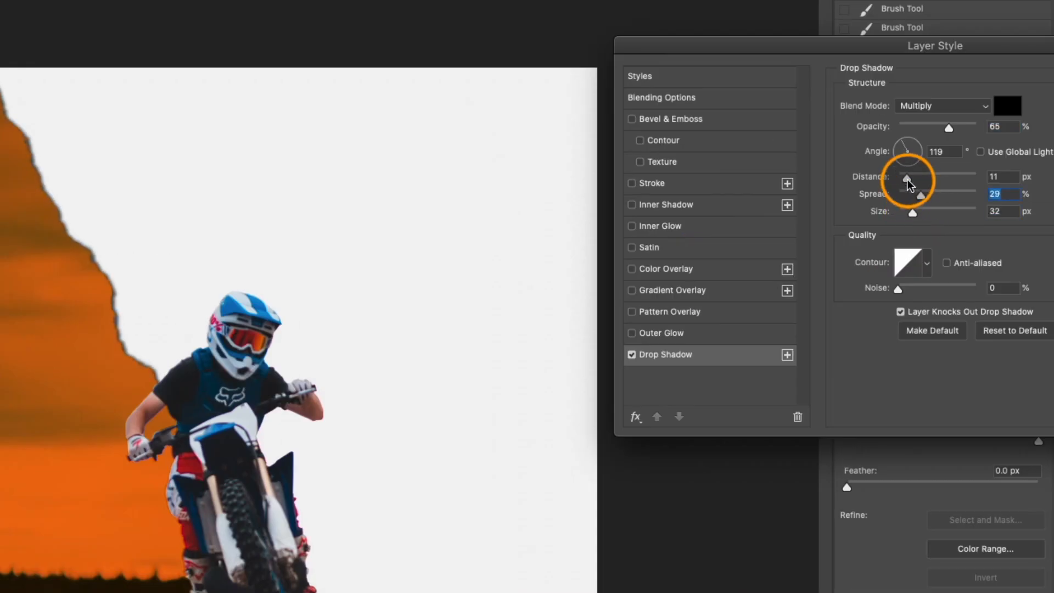
left_click_drag(99, 282, 106, 282)
mouse_move(912, 213)
left_mouse_down()
mouse_move(945, 213)
mouse_move(906, 199)
left_mouse_up()
left_click_drag(949, 127, 930, 126)
left_click_drag(945, 212, 939, 212)
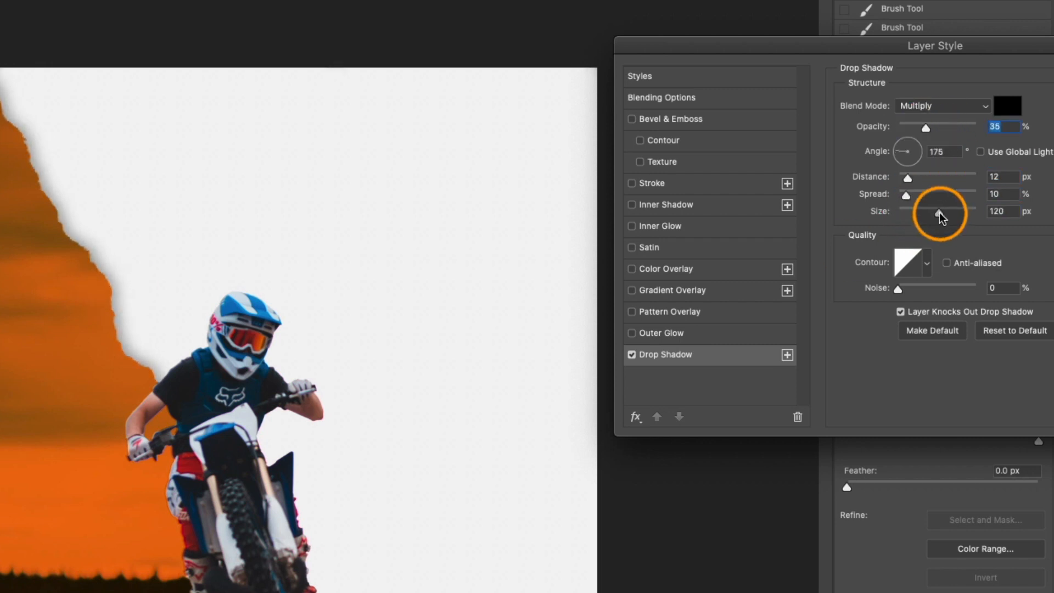
left_click_drag(939, 211, 936, 212)
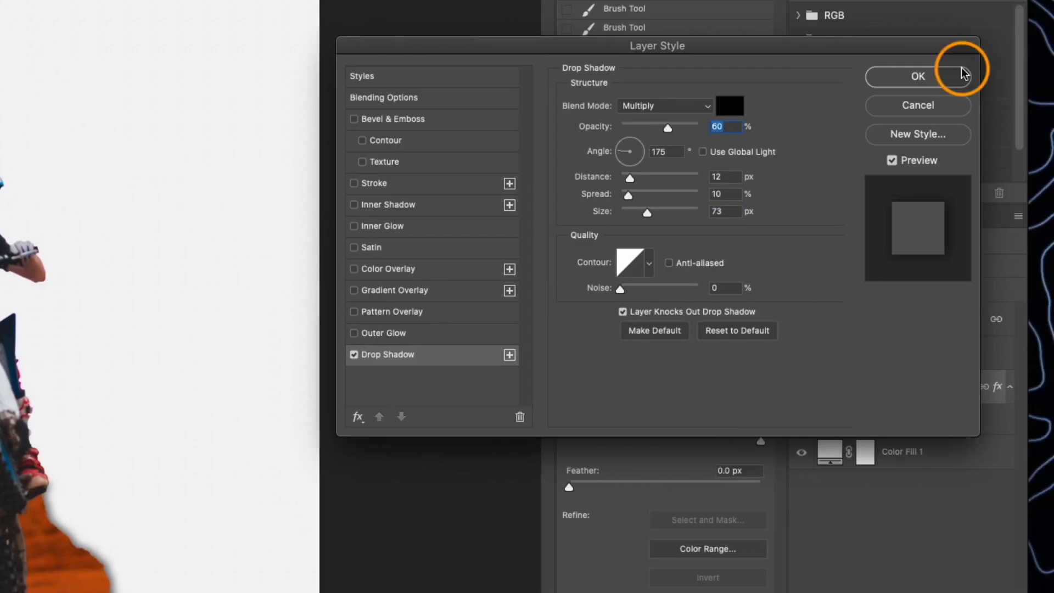
left_click(952, 72)
- Add a layer mask to the rider cut-out layer
left_click_drag(415, 350, 434, 308)
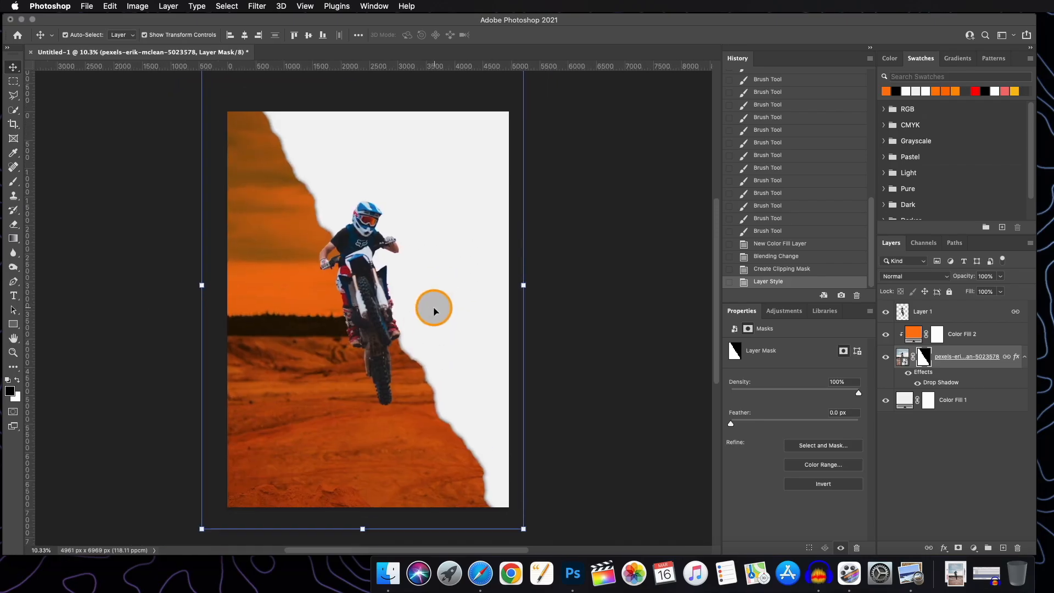
scroll(433, 308, "up", 2)
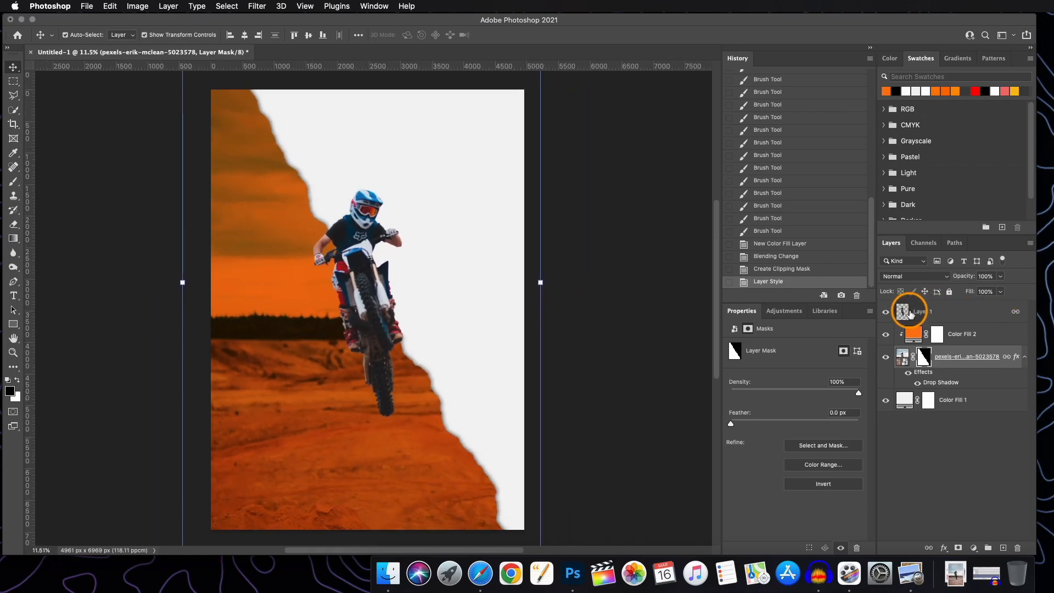
left_click(904, 312)
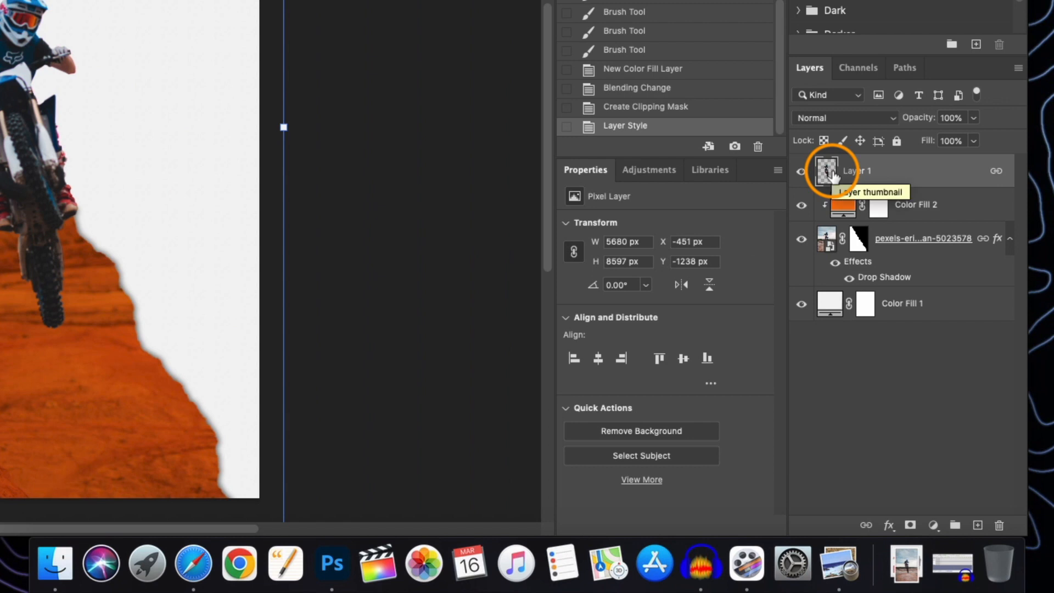
left_click(910, 526)
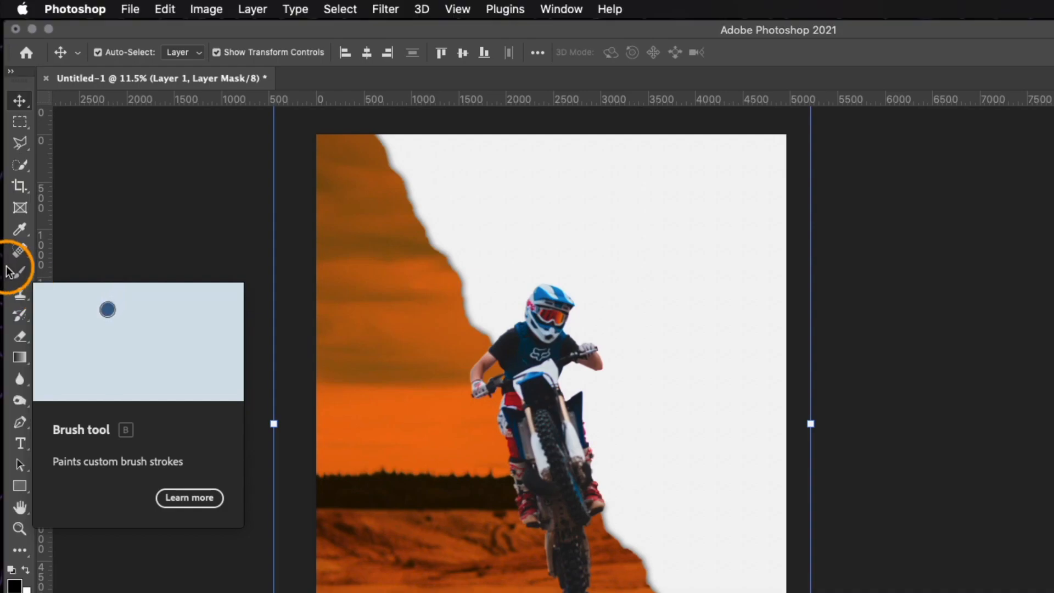
- Switch to the Brush tool and choose the Hard Round brush tip
left_click(12, 271)
left_click(121, 53)
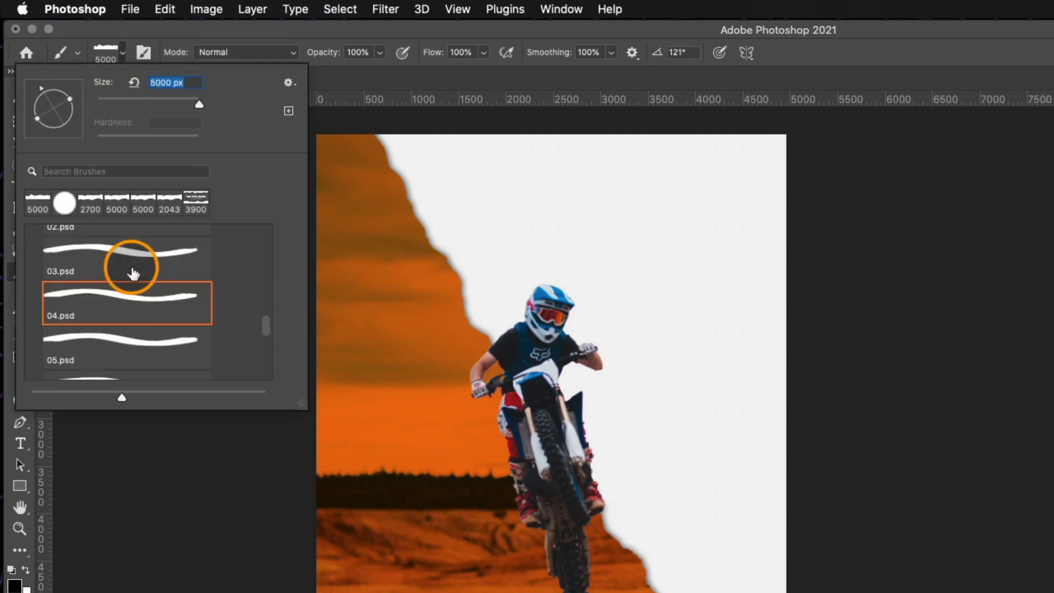
left_click(70, 196)
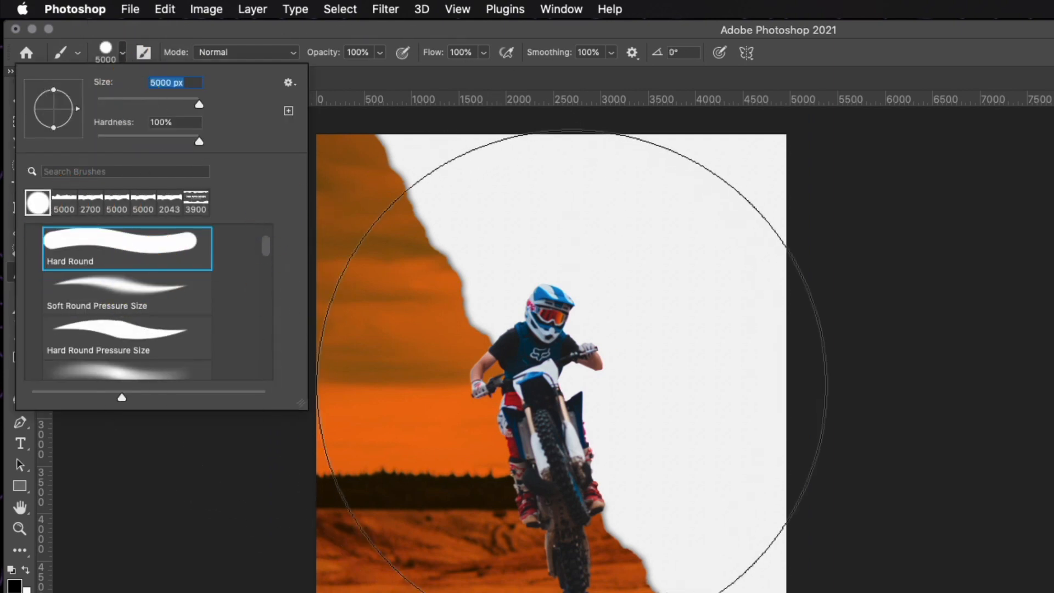
key("Escape")
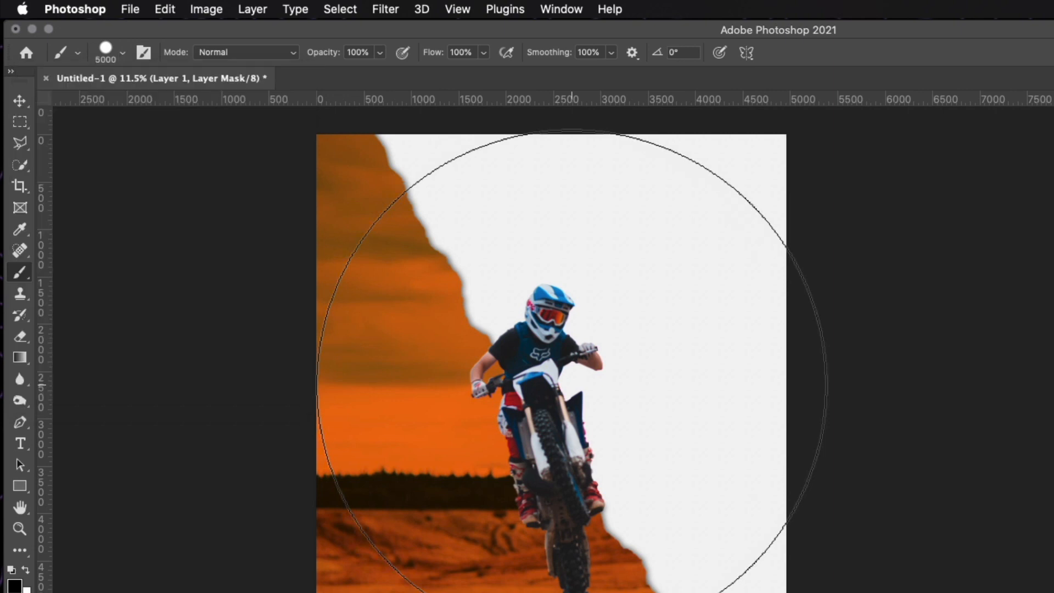
- Reduce the brush size to 1800 px for painting on the rider's mask
key("bracketleft")
key("bracketleft")
key("bracketleft")
key("bracketleft")
key("bracketleft")
key("bracketleft")
key("bracketleft")
key("bracketleft")
key("bracketleft")
key("bracketleft")
key("bracketleft")
key("bracketleft")
key("bracketleft")
key("bracketleft")
key("bracketleft")
key("bracketleft")
key("bracketleft")
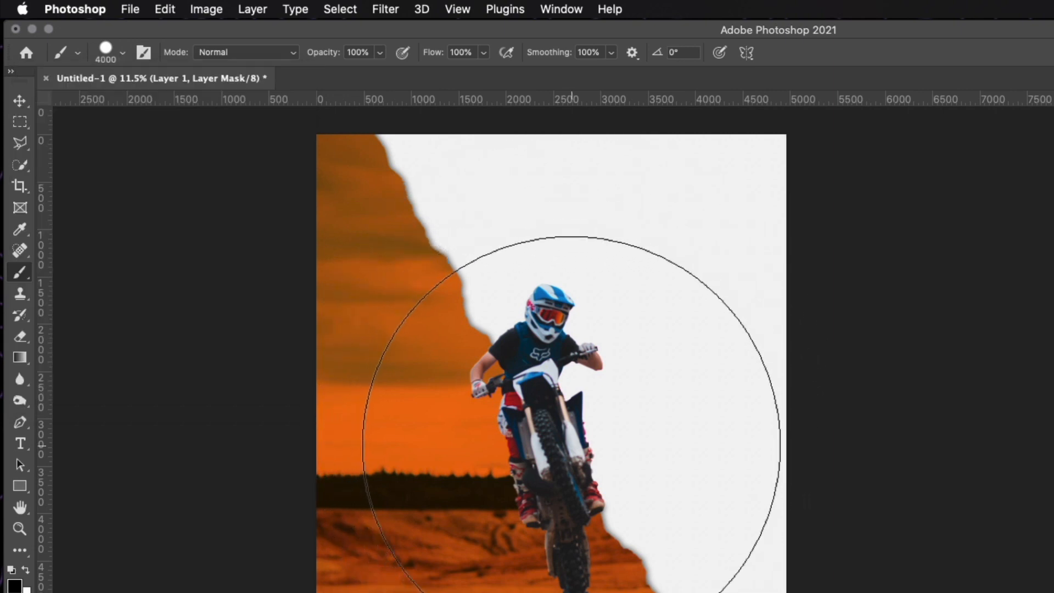
key("bracketleft")
key("bracketleft")
key("bracketleft")
key("bracketleft")
key("bracketleft")
key("bracketleft")
key("bracketleft")
key("bracketleft")
key("bracketleft")
key("bracketleft")
key("bracketleft")
key("bracketleft")
key("bracketleft")
key("bracketleft")
key("bracketleft")
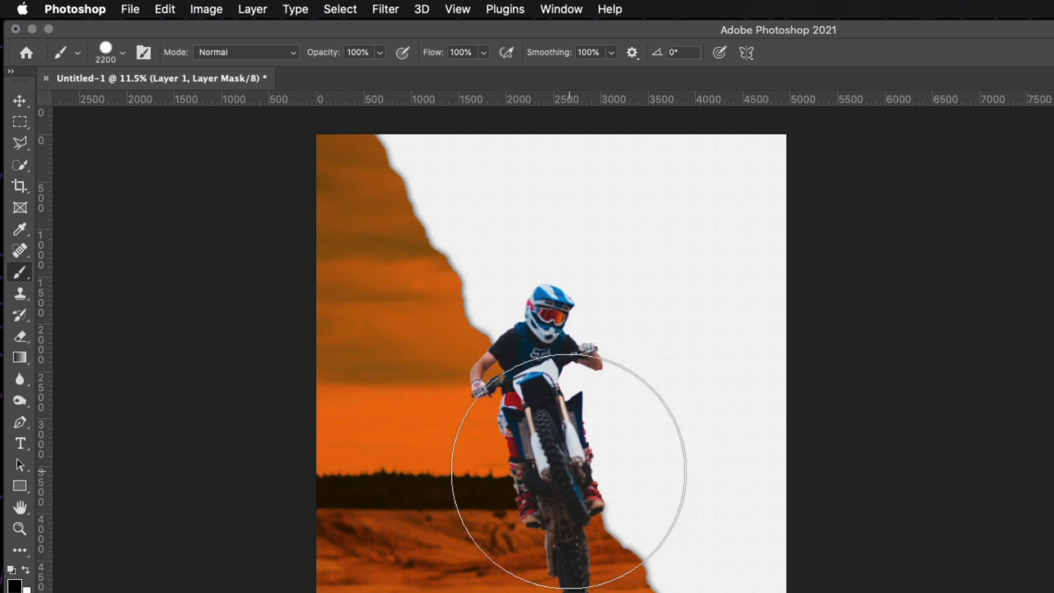
- Load the photo's torn-edge mask as a selection, paint black on the rider's mask over the bike inside it, and deselect
scroll(568, 471, "down", 3)
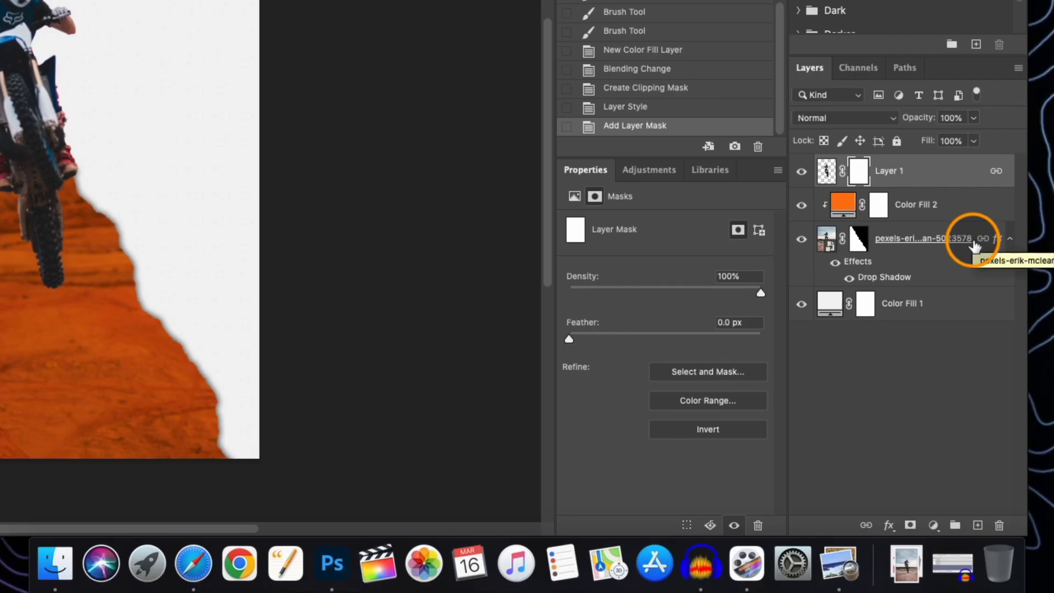
left_click(860, 241, "super")
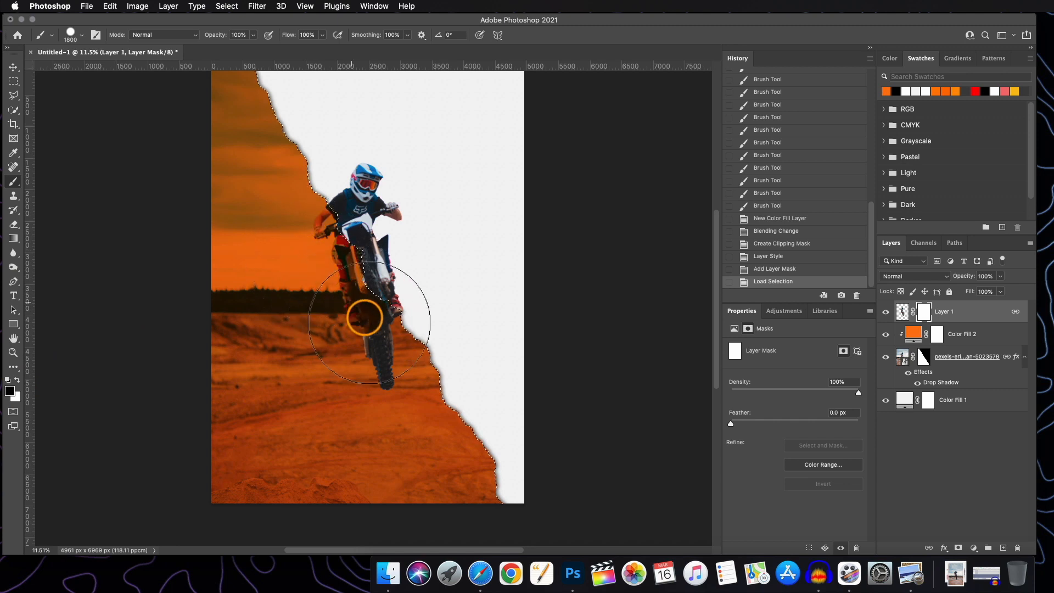
mouse_move(437, 393)
left_mouse_down()
mouse_move(353, 247)
mouse_move(306, 223)
mouse_move(376, 309)
left_mouse_up()
left_click_drag(439, 386, 330, 265)
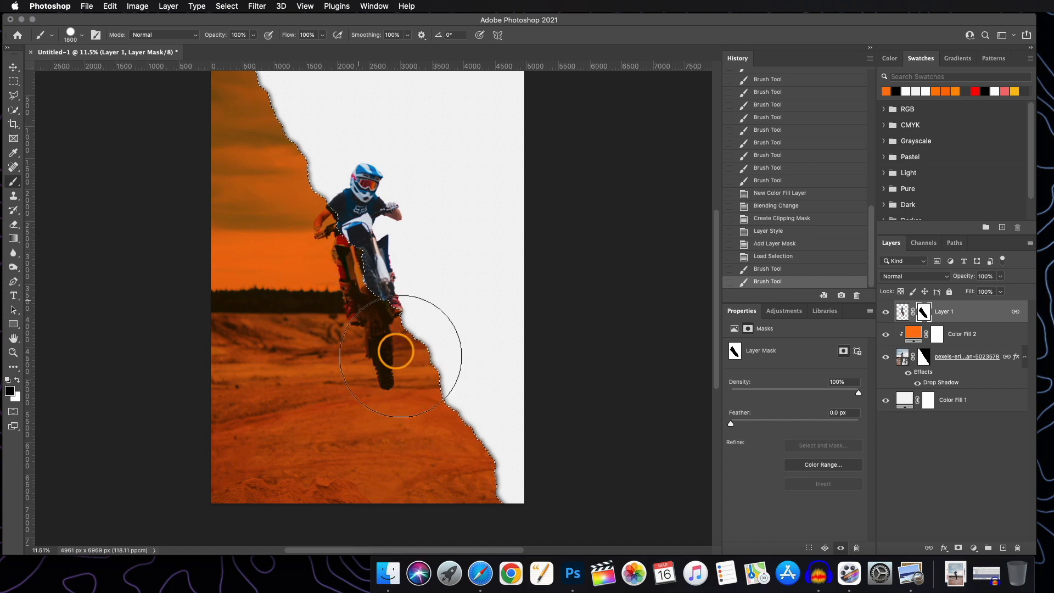
left_click_drag(395, 352, 351, 262)
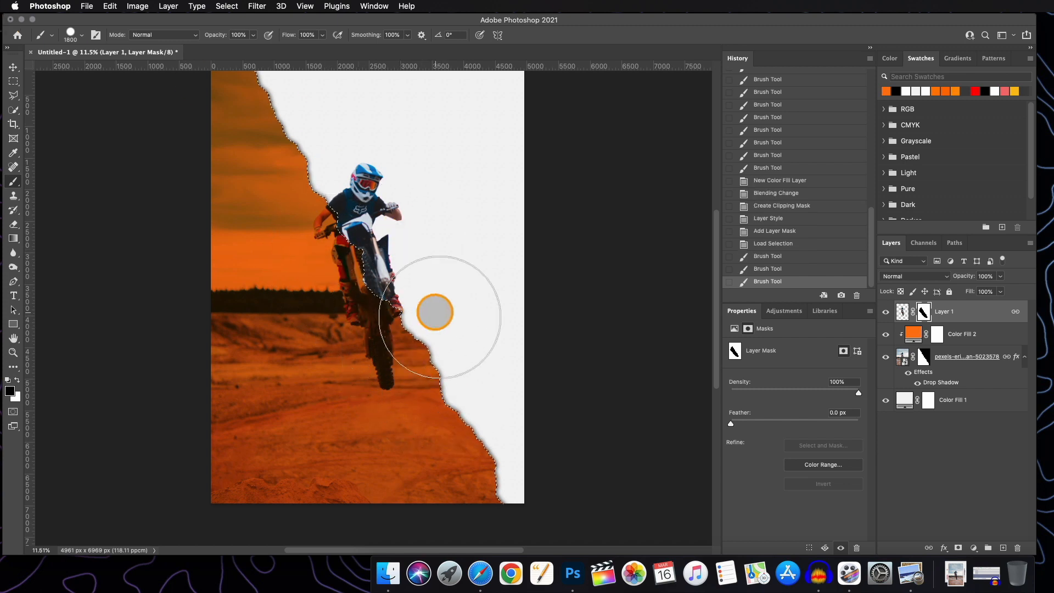
key("super+d")
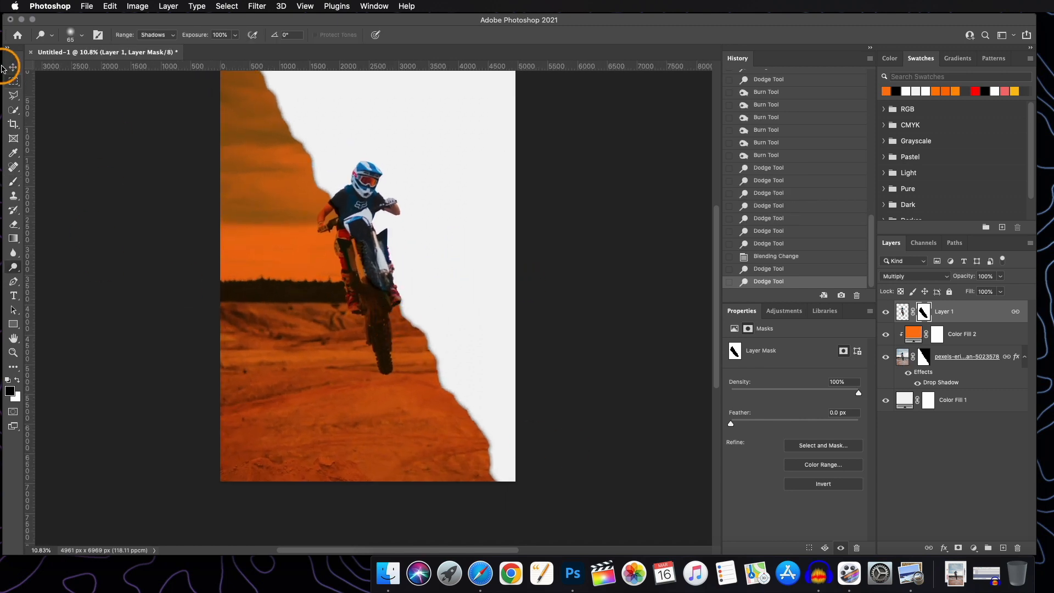
- Switch to the Move tool and deselect all layers
left_click(13, 67)
left_click(525, 351)
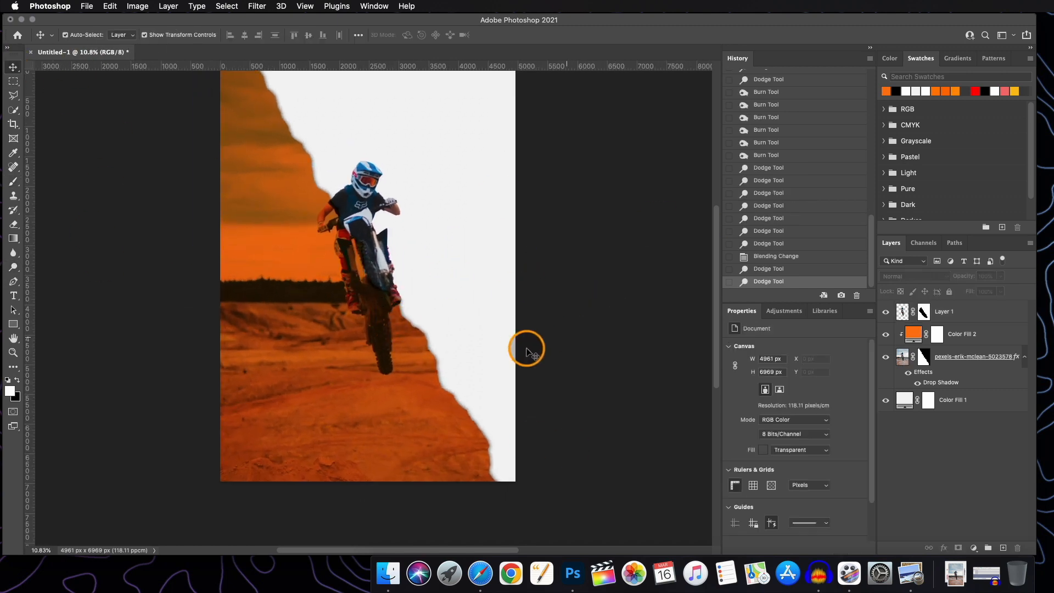
scroll(519, 349, "down", 1)
scroll(519, 349, "up", 4)
scroll(519, 349, "down", 4)
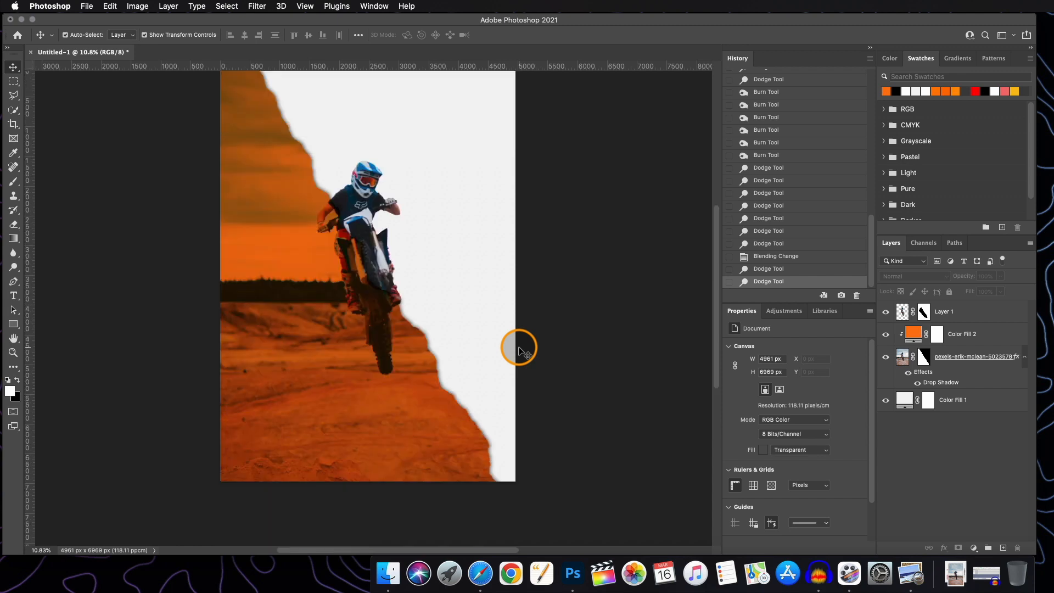
scroll(519, 349, "up", 3)
scroll(519, 349, "down", 3)
scroll(519, 349, "up", 1)
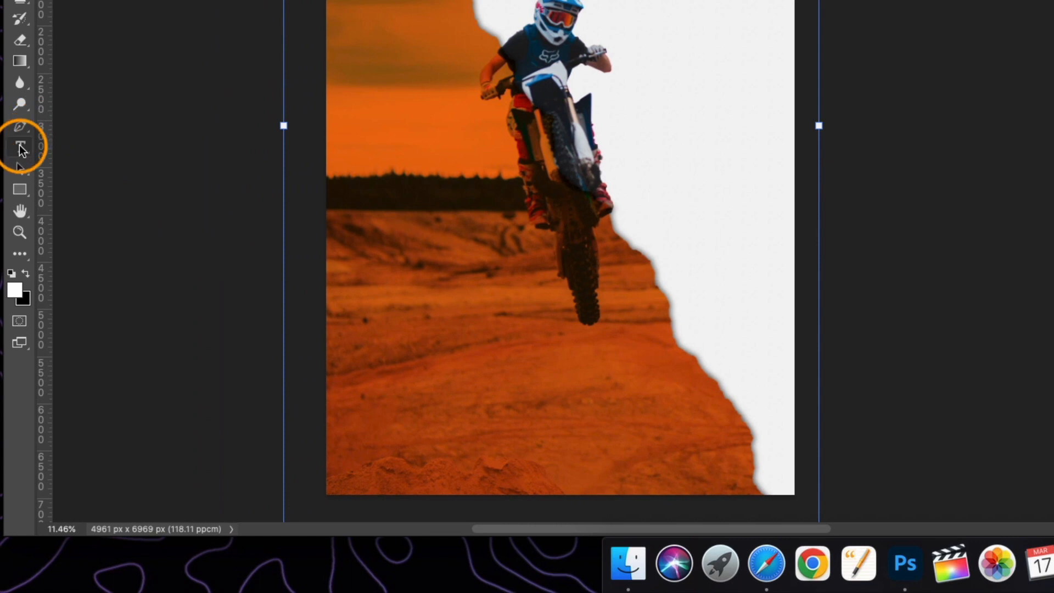
- Add a text layer reading "ad" on the off-white area above the rider and return to the Move tool
left_click(20, 147)
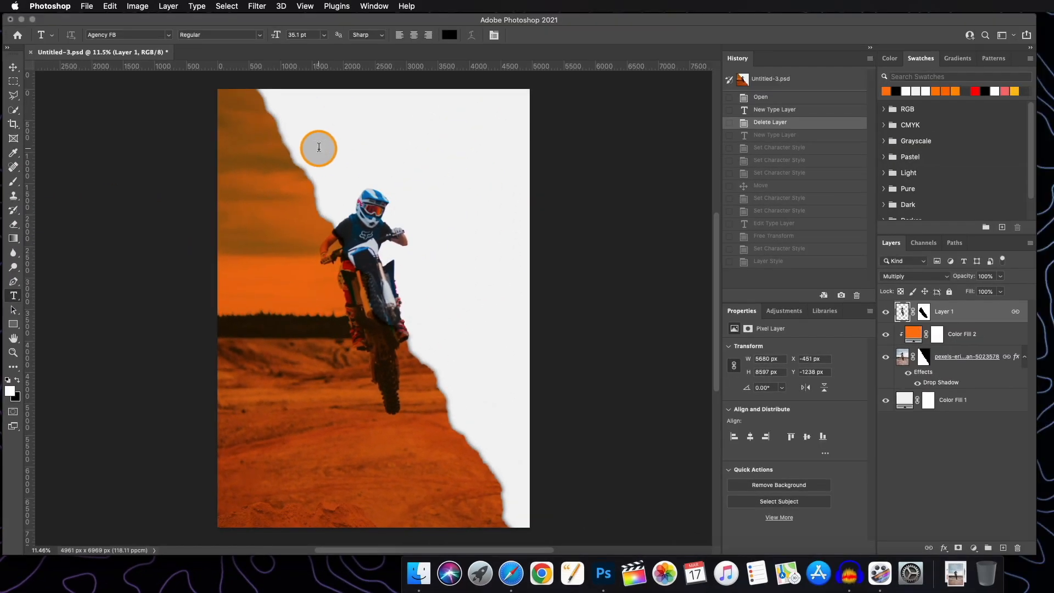
left_click(318, 147)
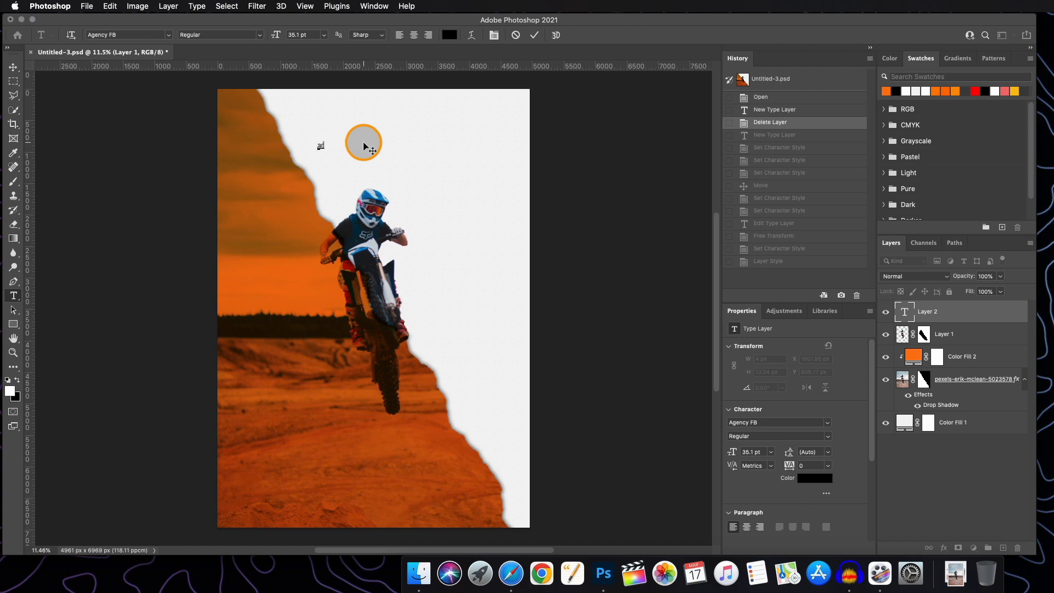
left_click(534, 34)
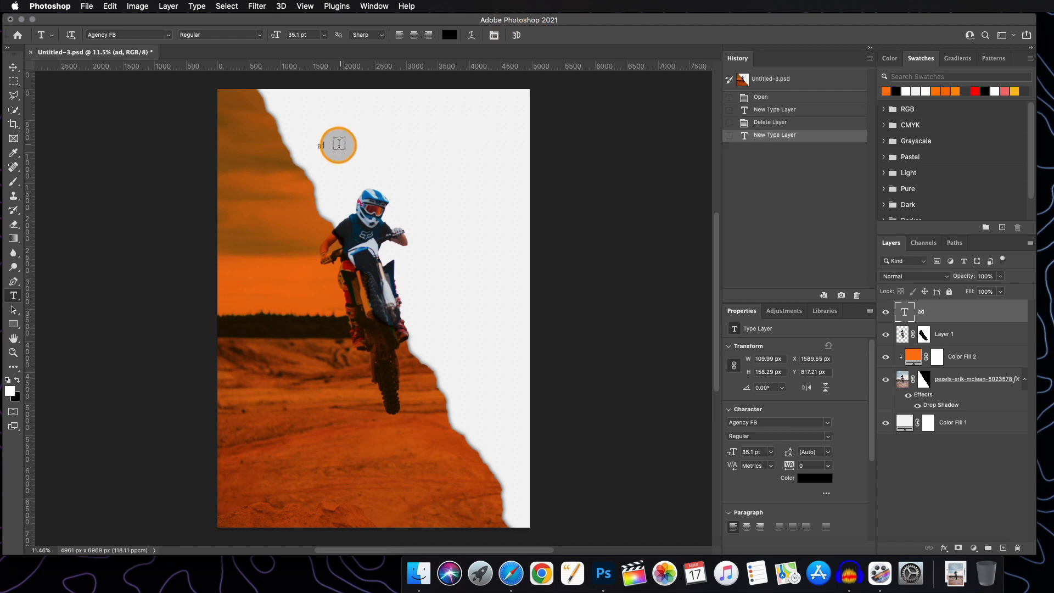
left_click(13, 68)
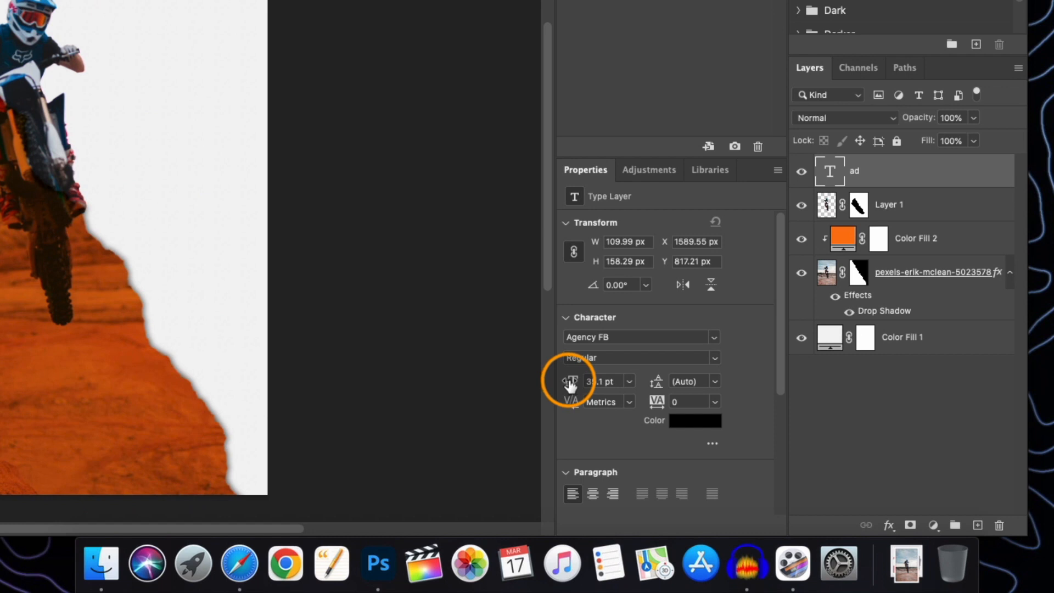
- Enlarge the "ad" text by setting its font size to 158 pt and scaling it to about 277%
left_click_drag(571, 385, 667, 390)
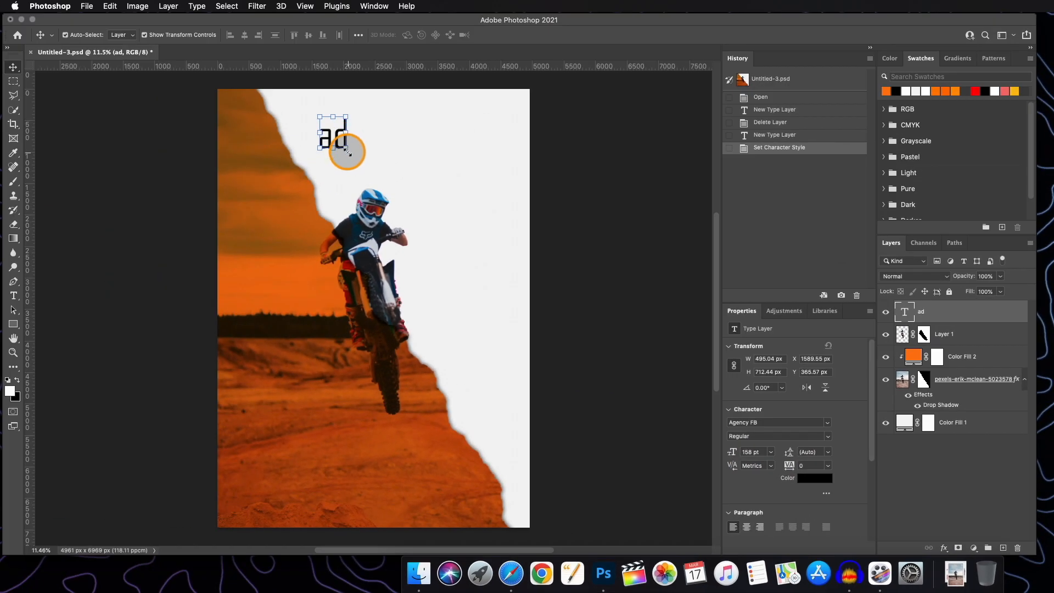
left_click_drag(345, 149, 411, 232)
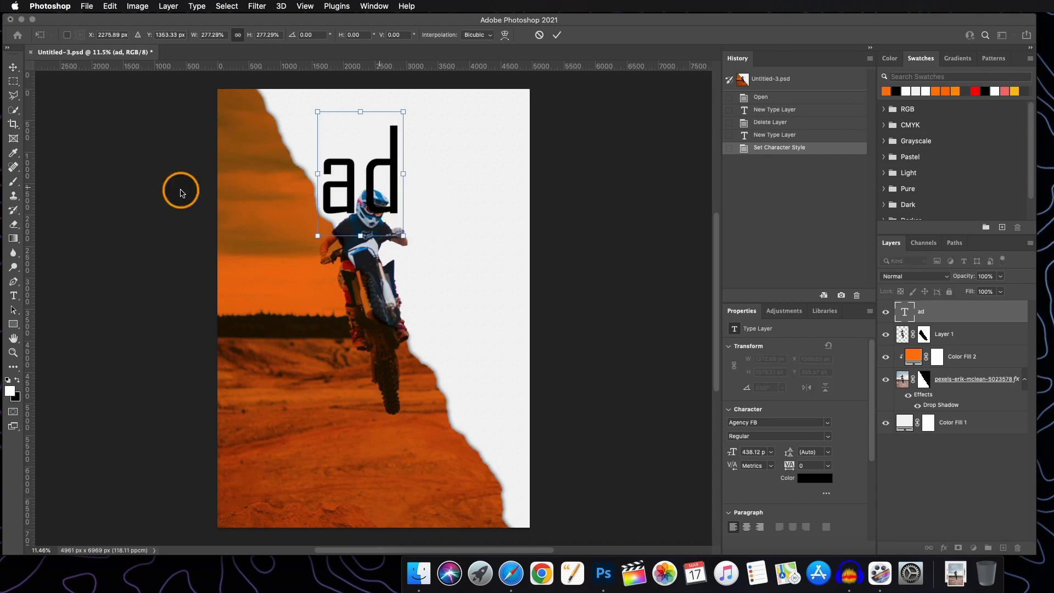
left_click(559, 34)
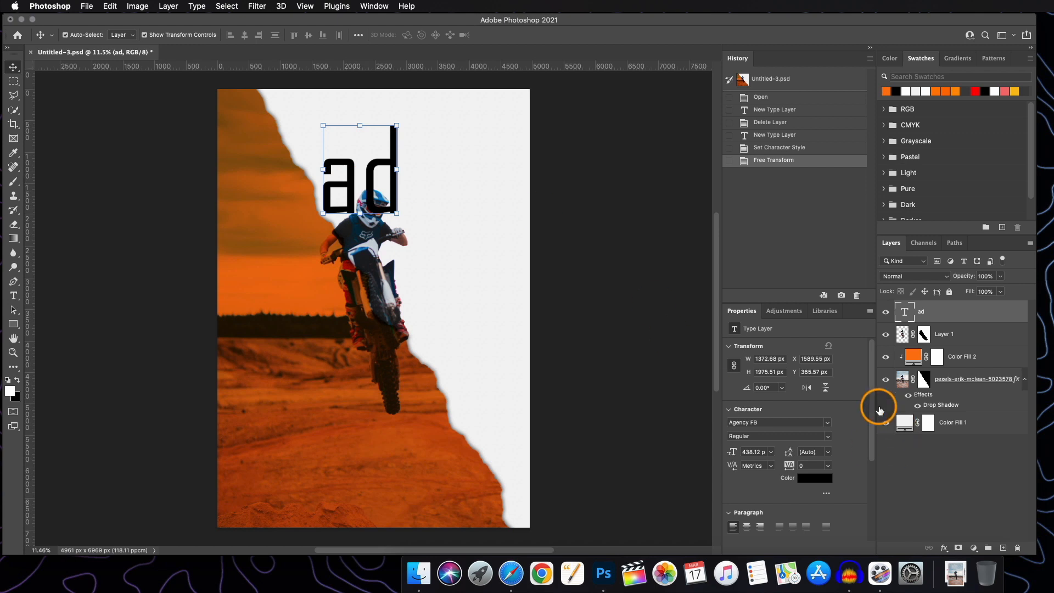
- Change the "ad" text's font to Montserrat SemiBold
left_click(827, 422)
left_click(797, 78)
left_click(779, 436)
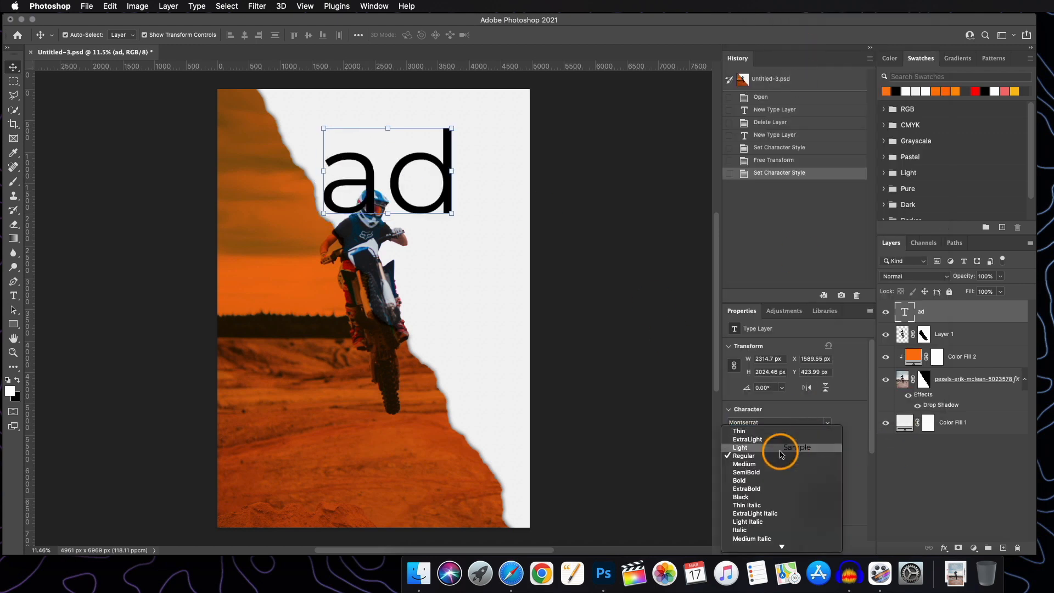
left_click(766, 470)
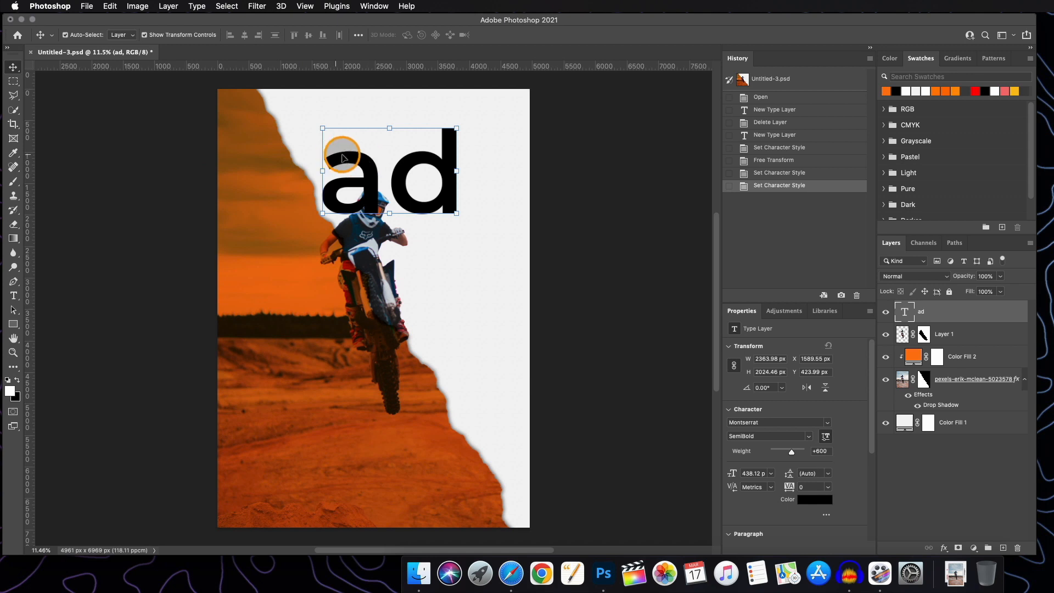
- Turn on All Caps for the "ad" text and set its tracking to -80
scroll(788, 428, "down", 5)
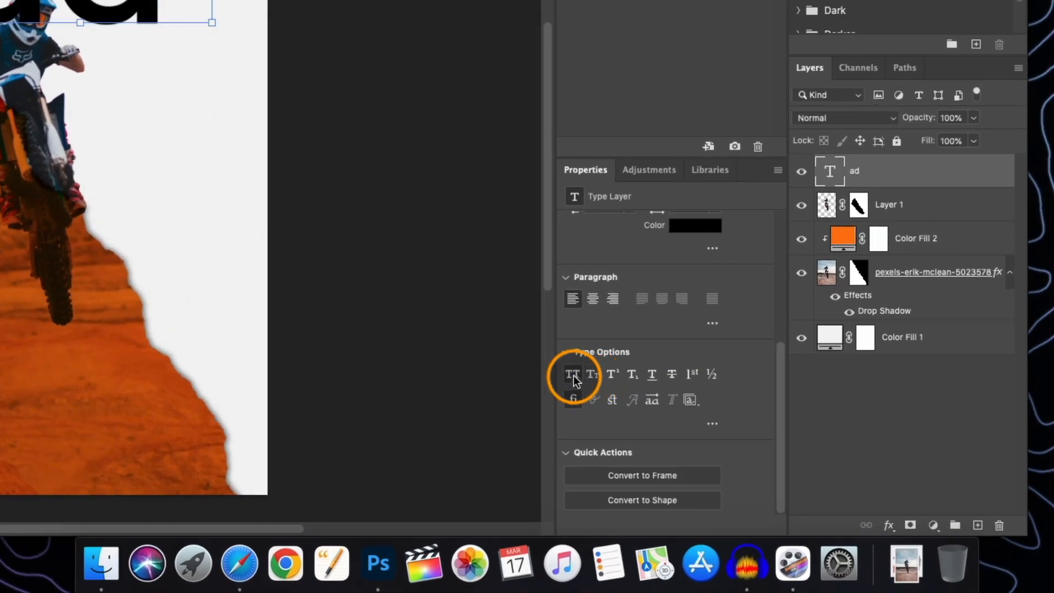
left_click(574, 376)
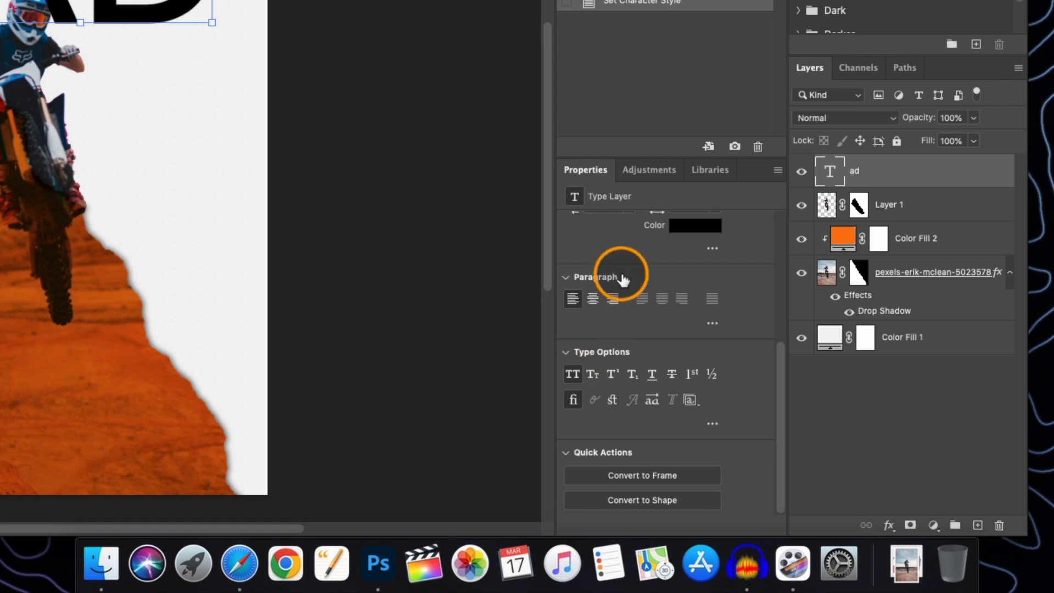
scroll(631, 291, "up", 5)
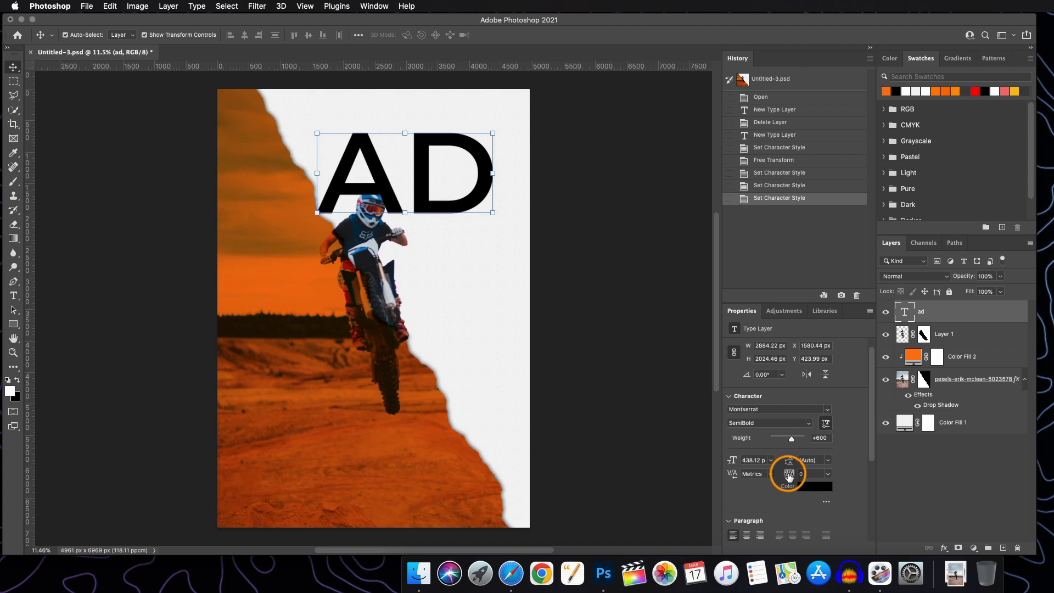
left_click_drag(789, 475, 787, 477)
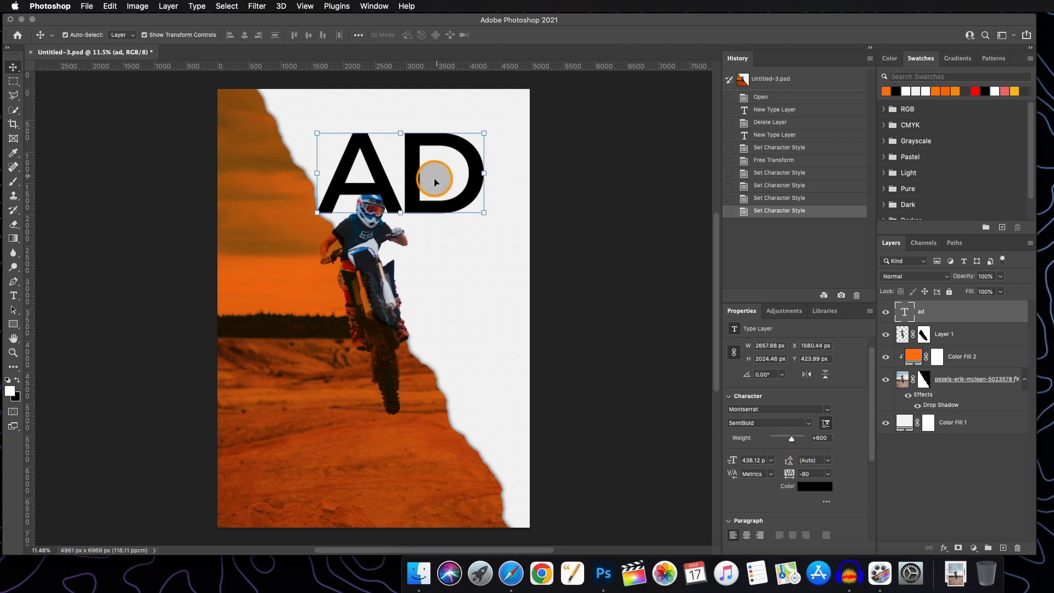
- Scale the AD text down to about 72% so it is about 1905 px wide
key("super+t")
left_click_drag(475, 236, 433, 207)
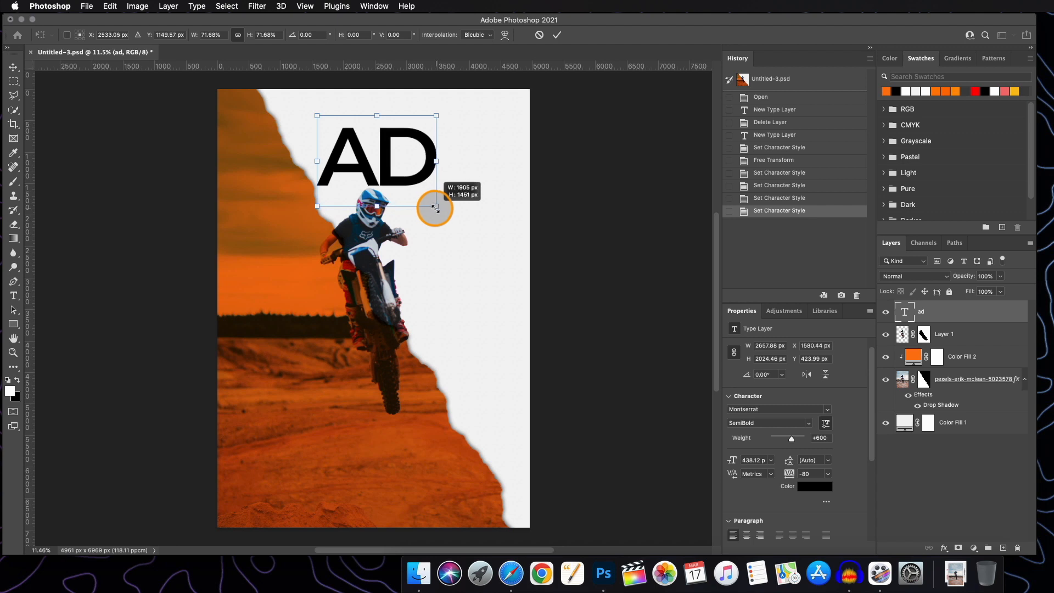
left_click(557, 34)
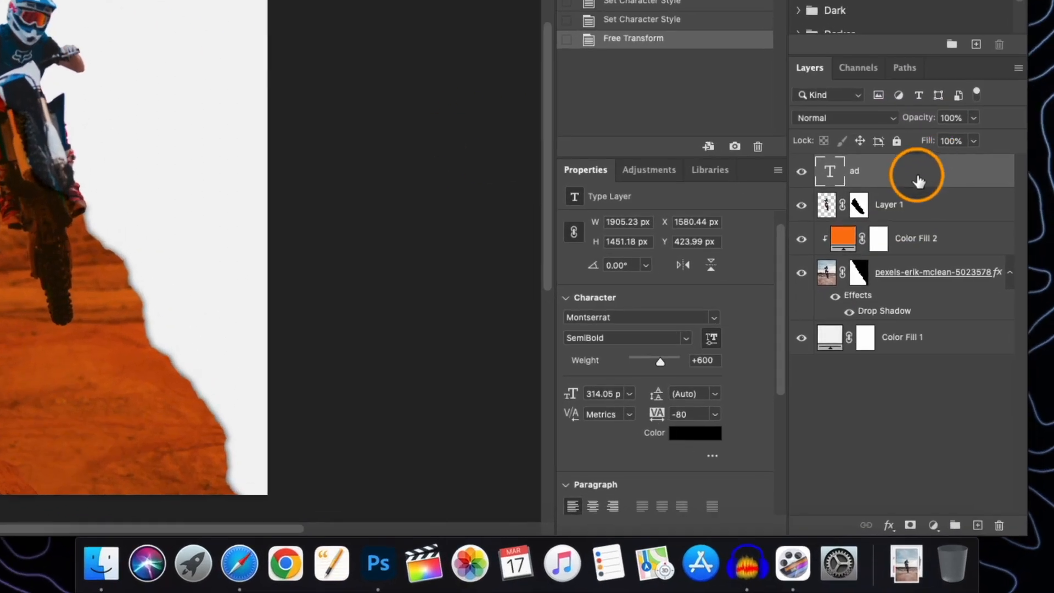
- Give the AD text a 32 px inside stroke in its layer style and set its fill opacity to 0%
right_click(962, 313)
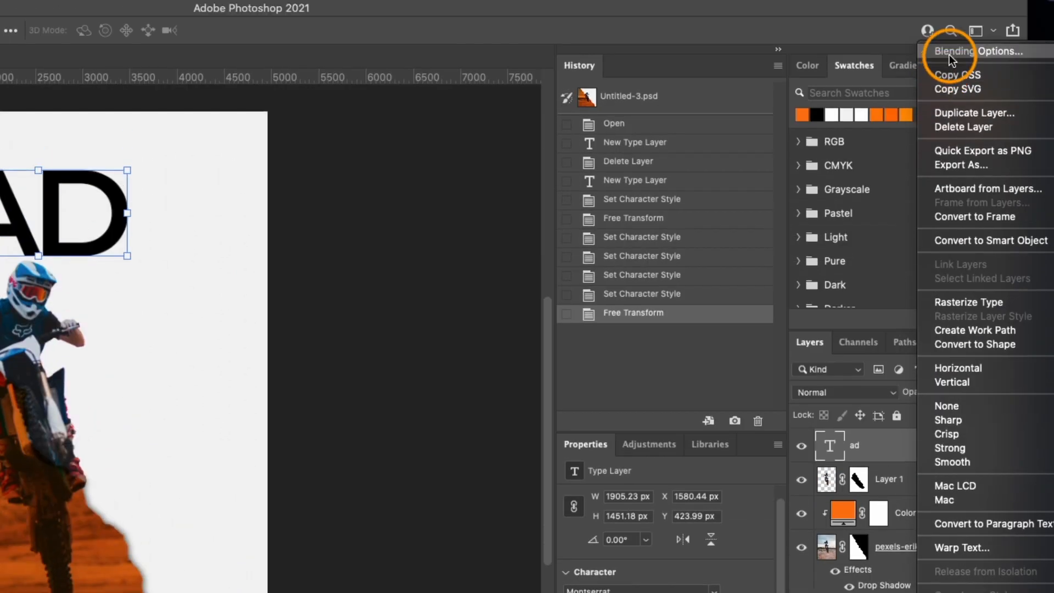
left_click(949, 53)
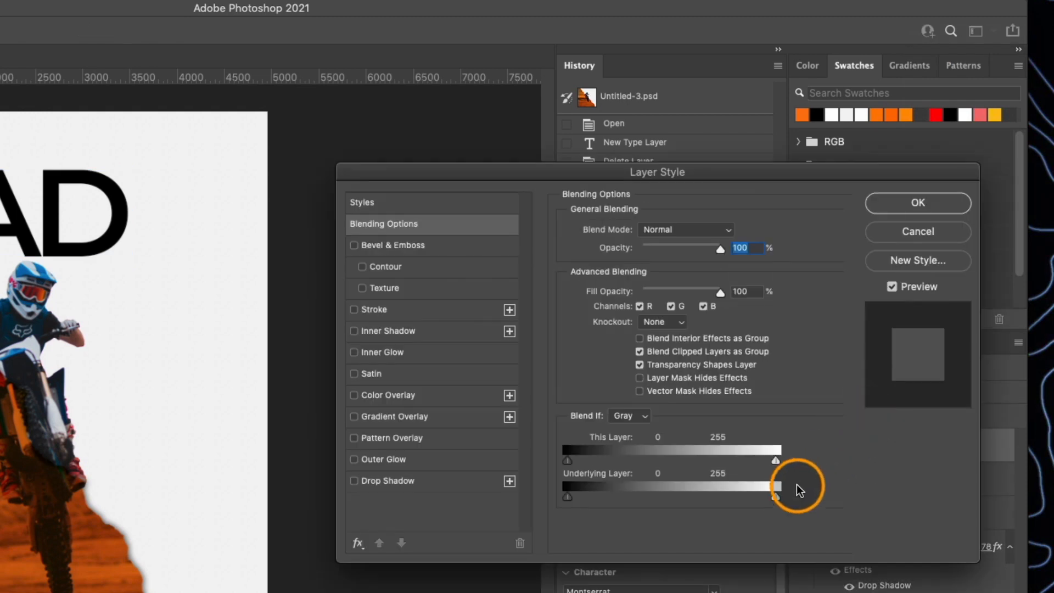
left_click(436, 311)
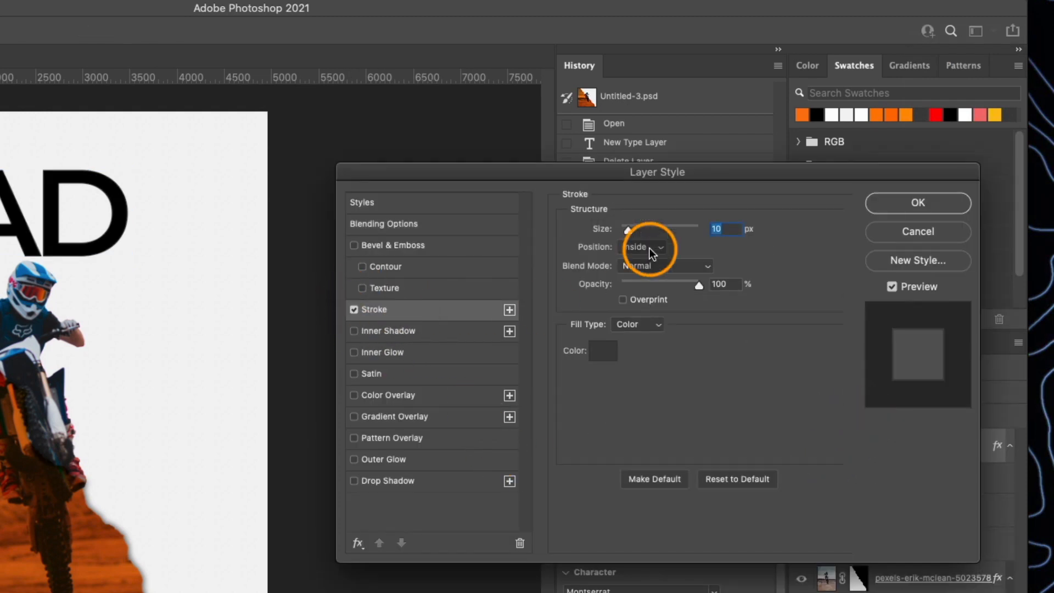
left_click(413, 225)
left_click_drag(720, 291, 641, 291)
left_click(404, 311)
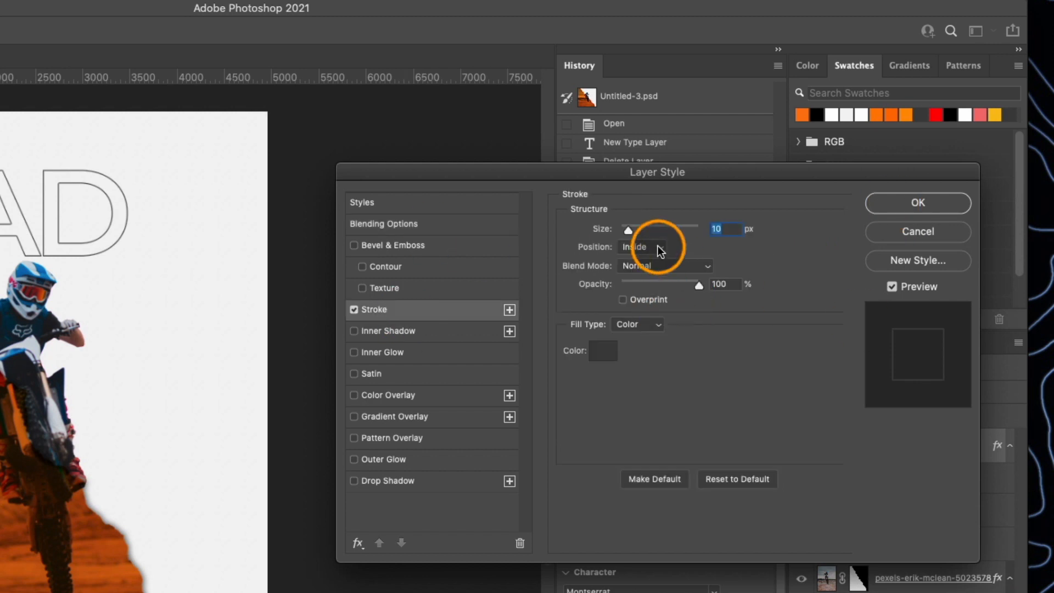
left_click_drag(631, 230, 634, 227)
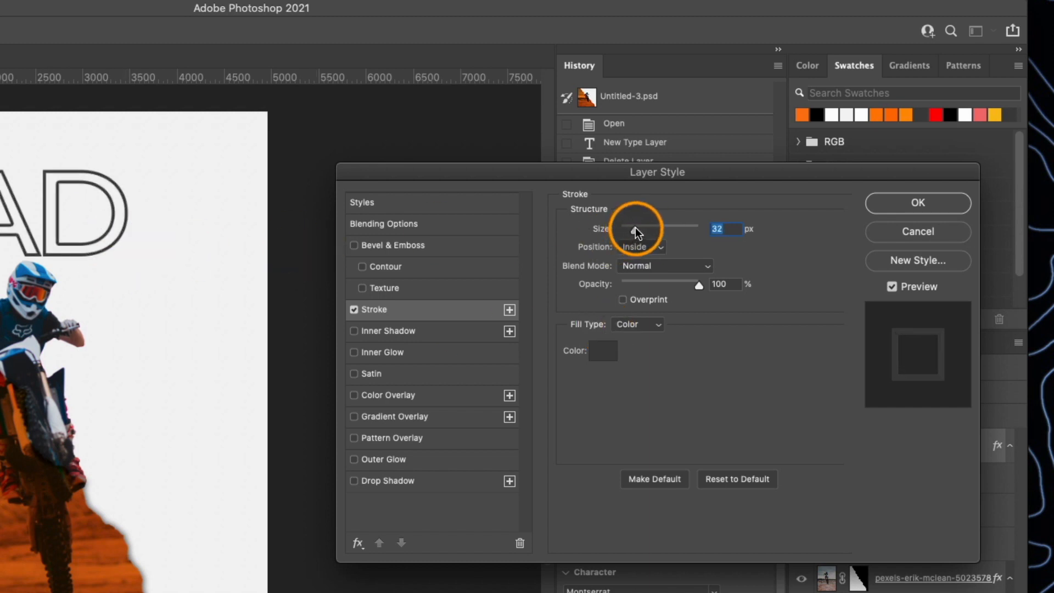
left_click(941, 202)
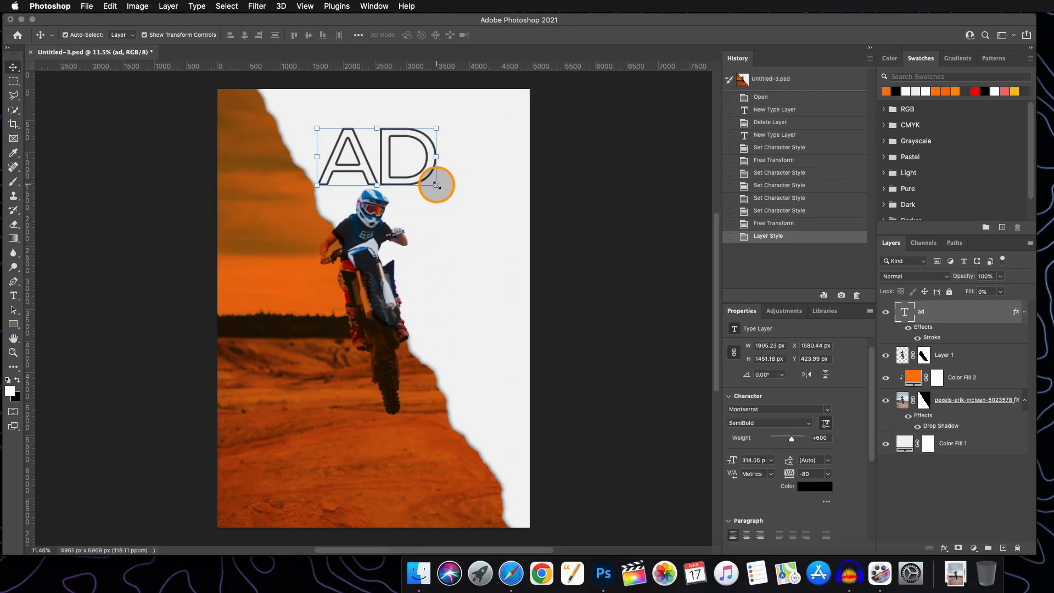
- Scale the outlined AD text down to about 1750 px wide
mouse_move(314, 213)
left_mouse_down()
mouse_move(309, 231)
mouse_move(301, 225)
left_mouse_up()
left_click_drag(427, 195, 423, 192)
left_click(557, 34)
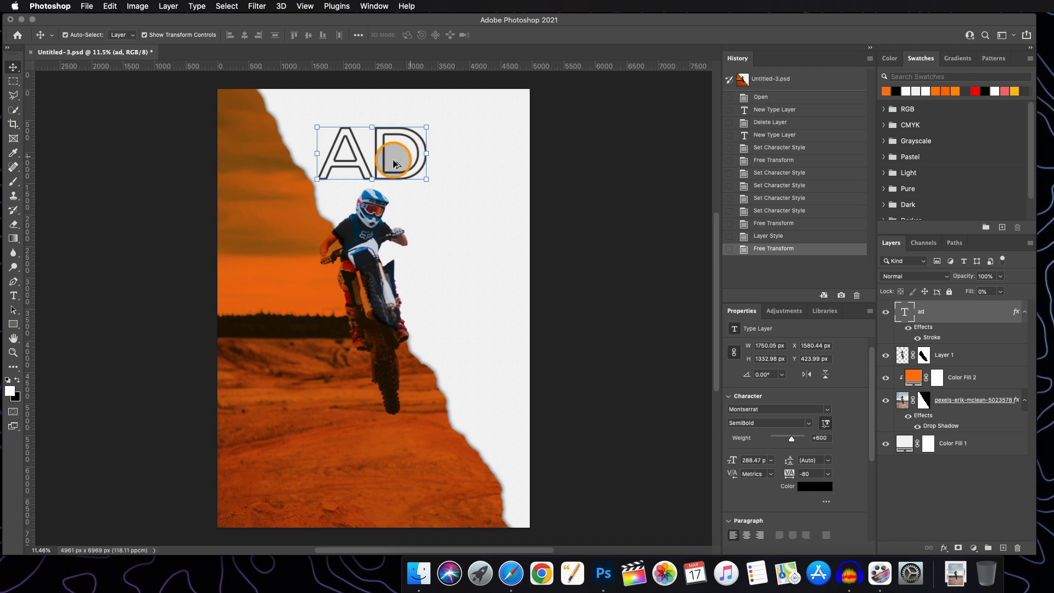
- Duplicate the AD text twice, one below the other, and change the copies to "ven" and "ture"
left_click_drag(380, 174, 381, 242)
double_click(380, 241)
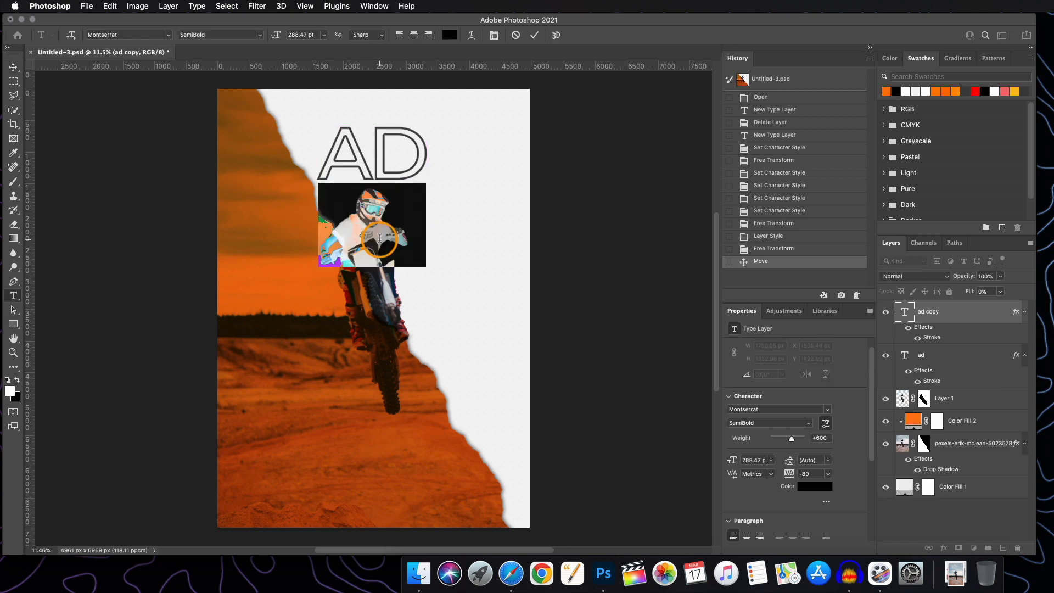
type("ven")
left_click(535, 35)
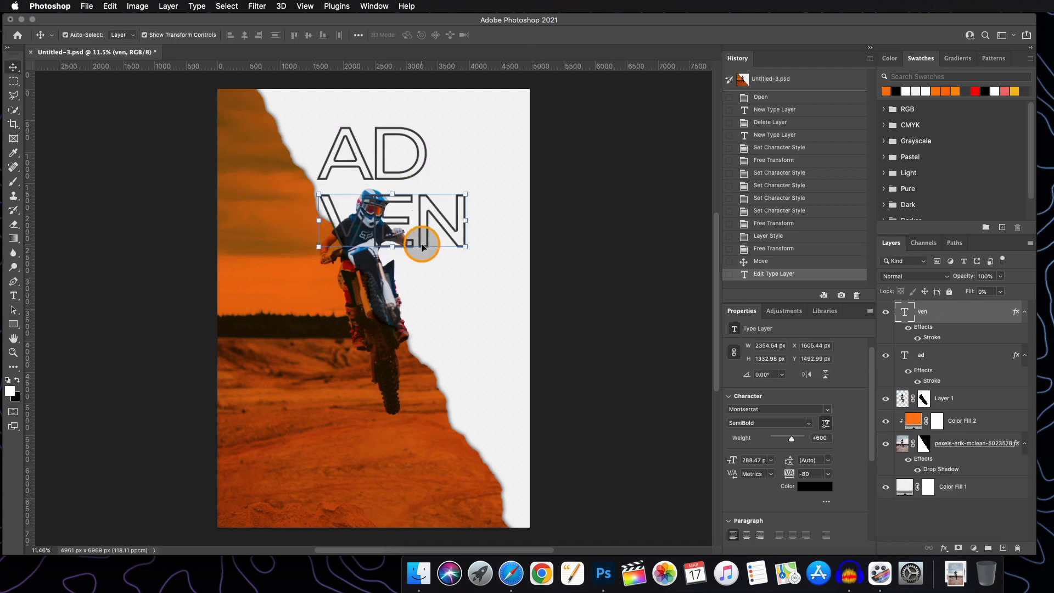
left_click_drag(423, 243, 428, 311)
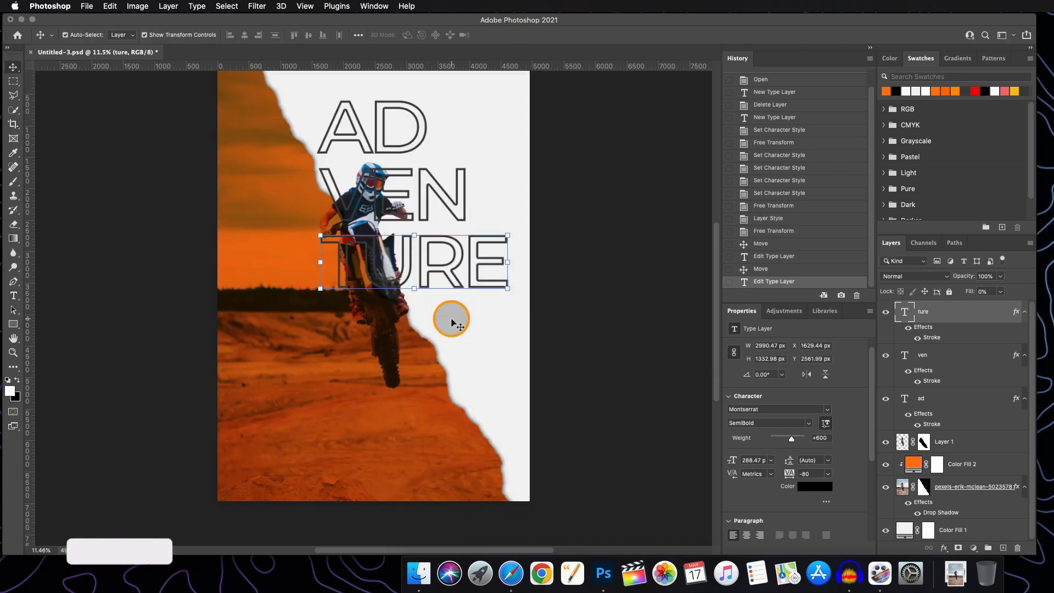
- Move TURE, VEN and AD into a stacked block against the poster's lower-right corner, with AD on top and TURE at the bottom
left_click_drag(448, 316, 471, 482)
left_click_drag(490, 404, 490, 404)
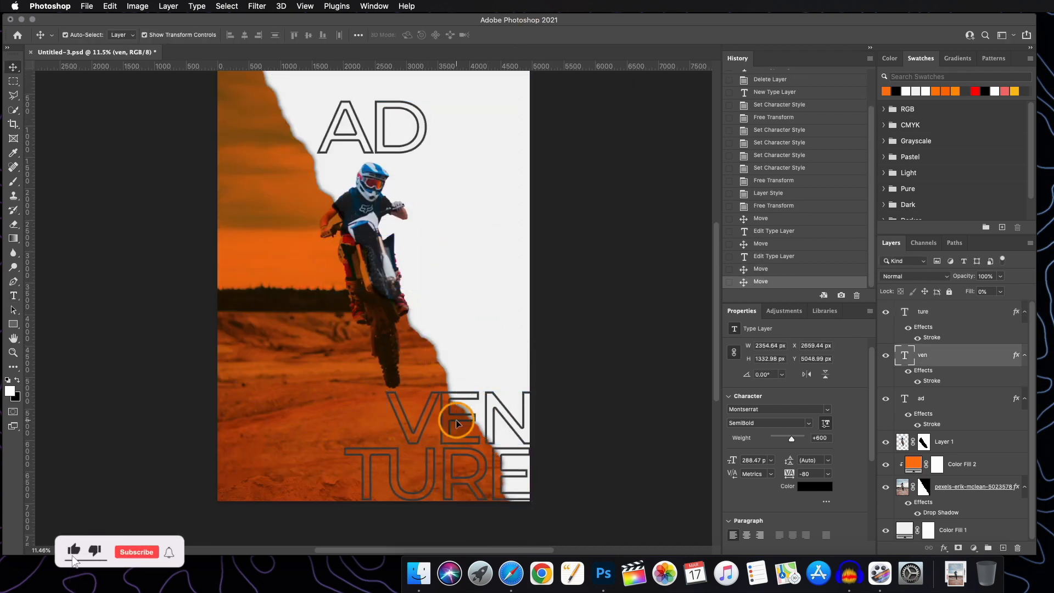
left_click_drag(373, 126, 478, 338)
scroll(481, 260, "up", 1)
scroll(481, 260, "down", 5)
left_click(481, 260)
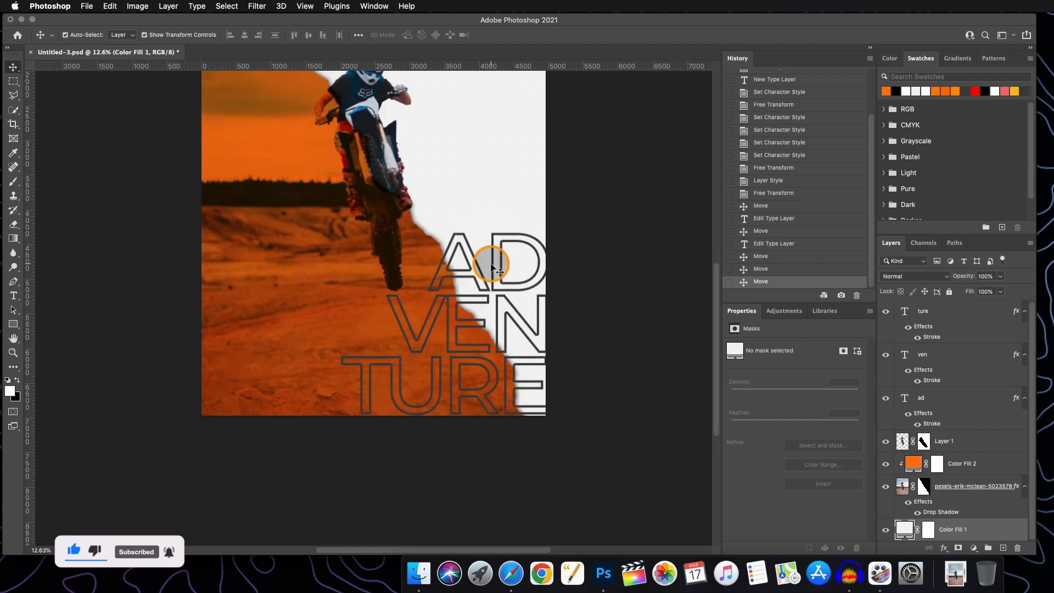
scroll(513, 254, "up", 1)
scroll(513, 266, "down", 5)
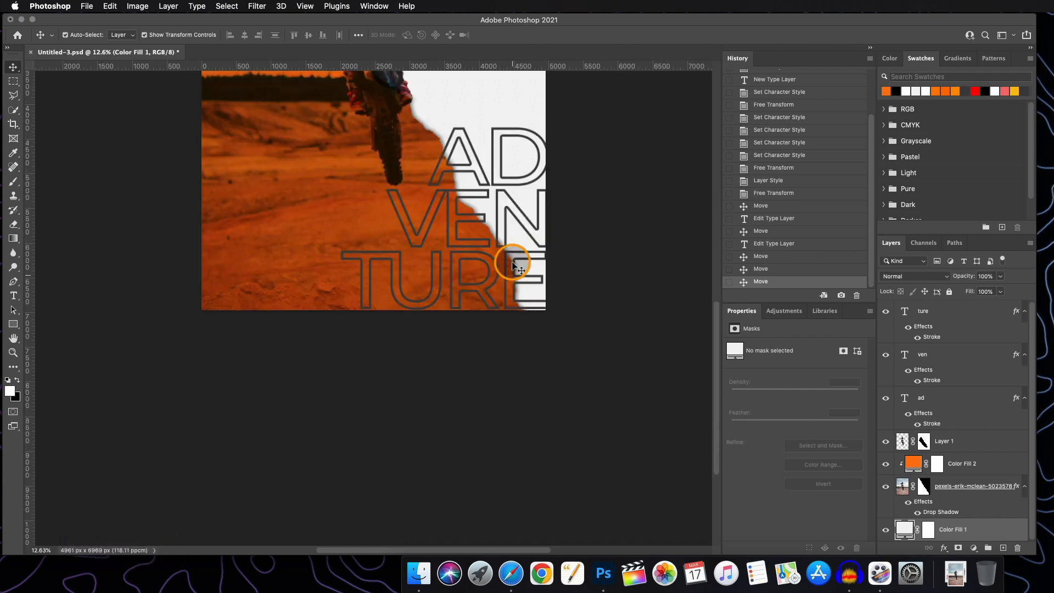
scroll(513, 266, "up", 4)
scroll(512, 266, "up", 2)
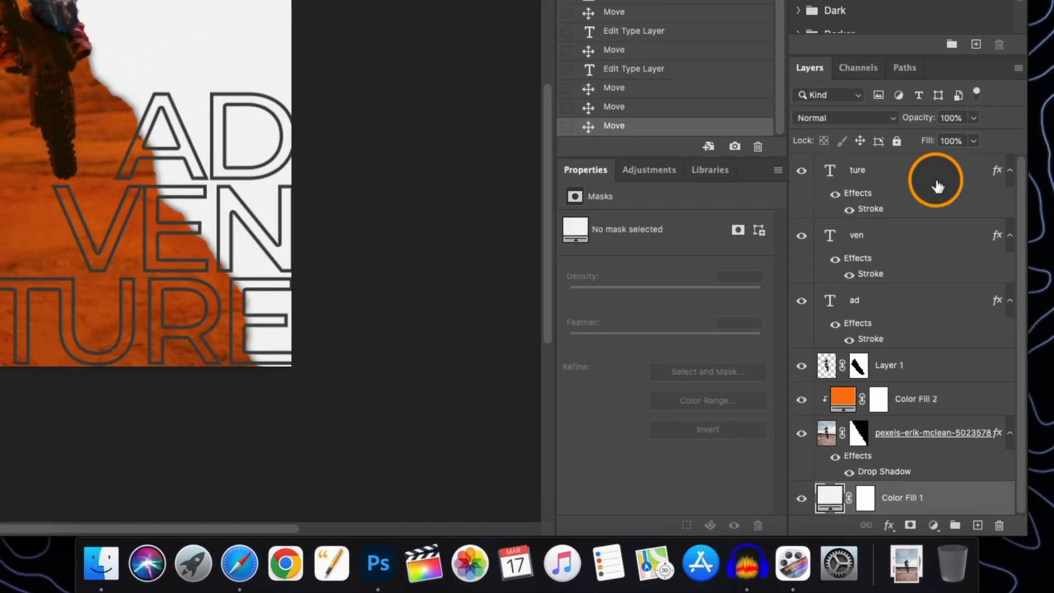
- Group the three text layers "ture", "ven" and "ad" and rename the group "Text Black"
left_click(947, 307)
left_click(893, 165)
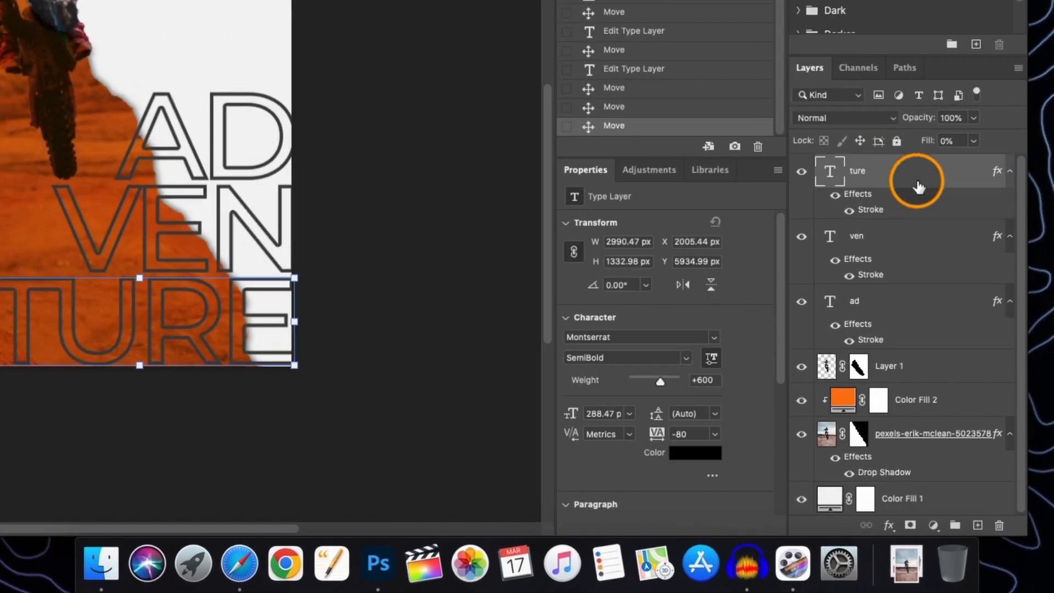
left_click(892, 302, "shift")
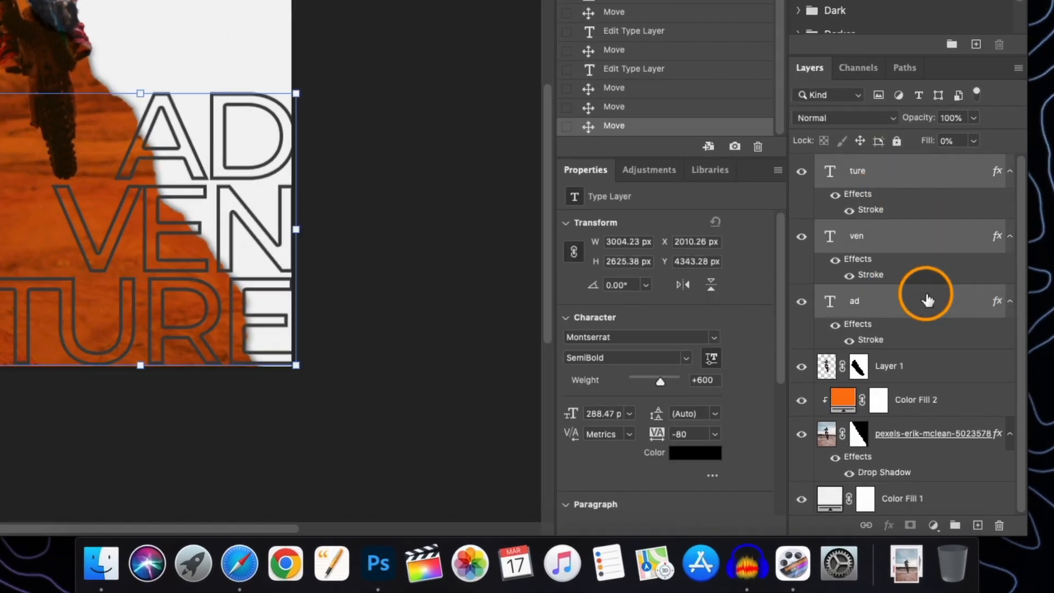
key("super+g")
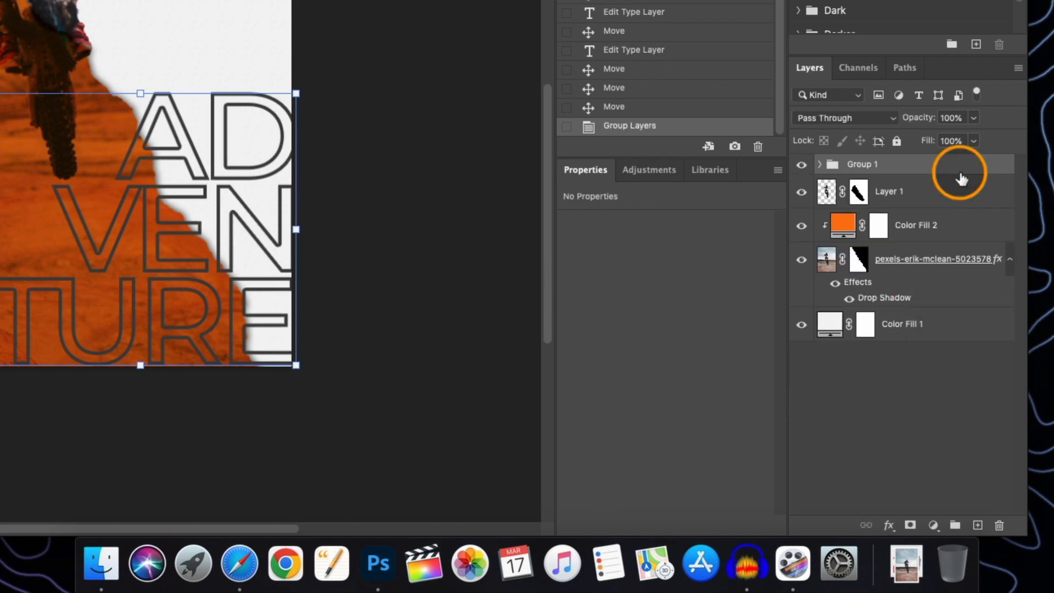
double_click(867, 164)
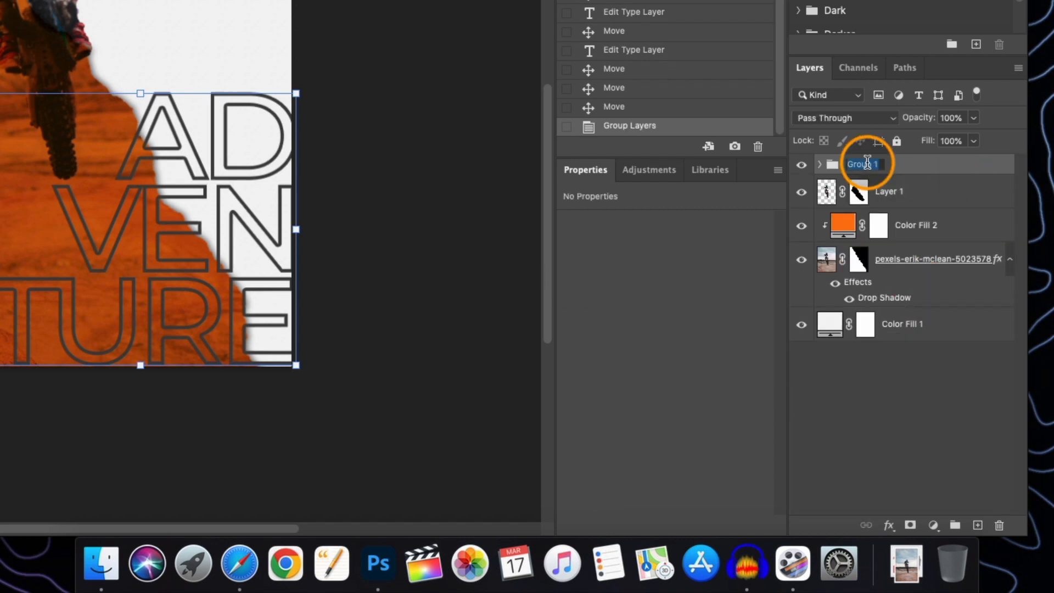
type("Text Black")
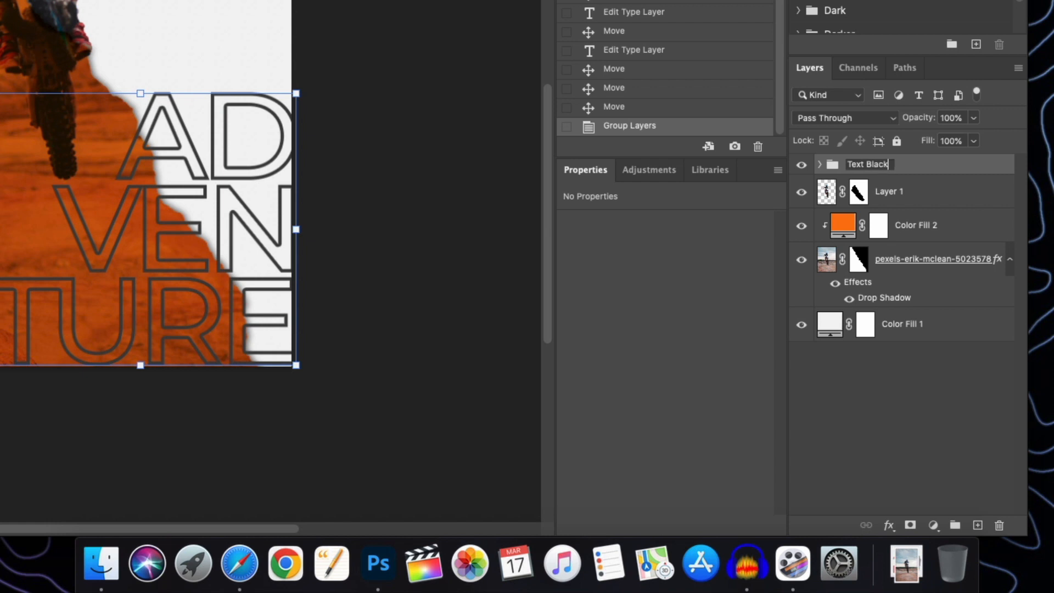
key("Return")
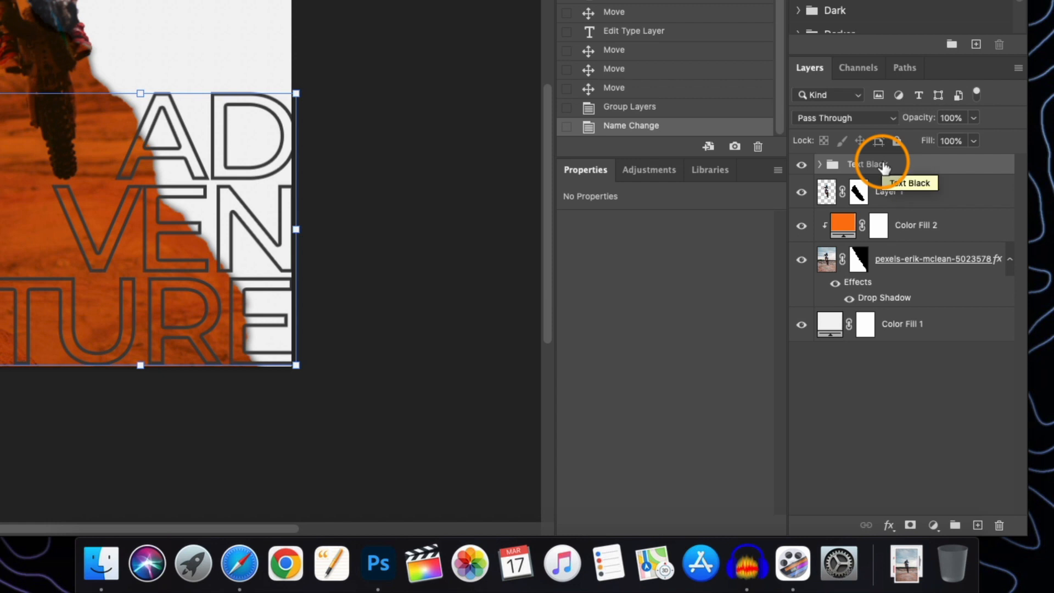
- Duplicate the Text Black group and expand the copy to show its text layers
key("super+j")
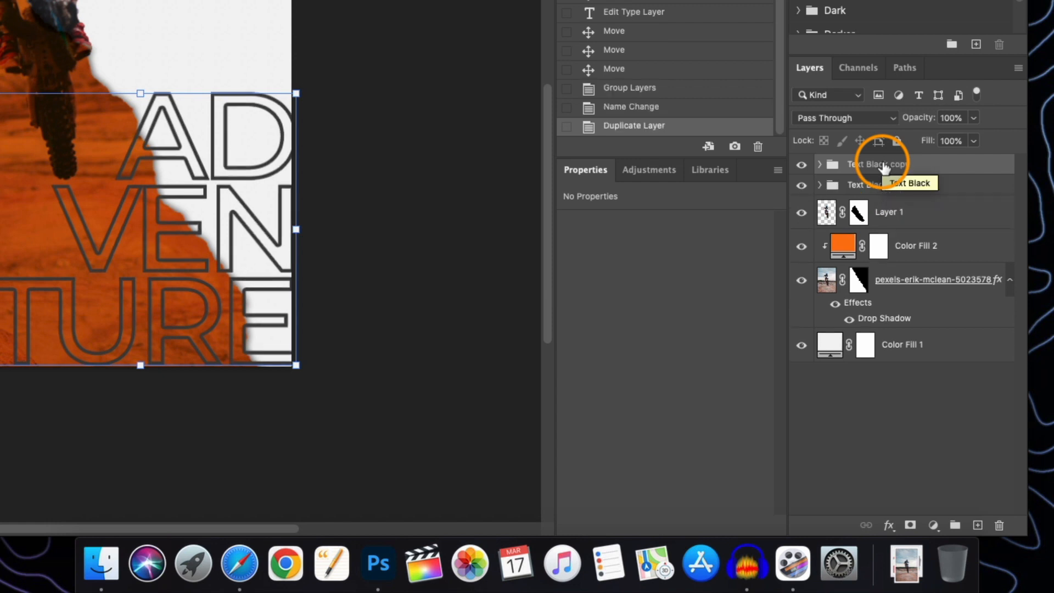
left_click(819, 164)
scroll(858, 166, "down", 1)
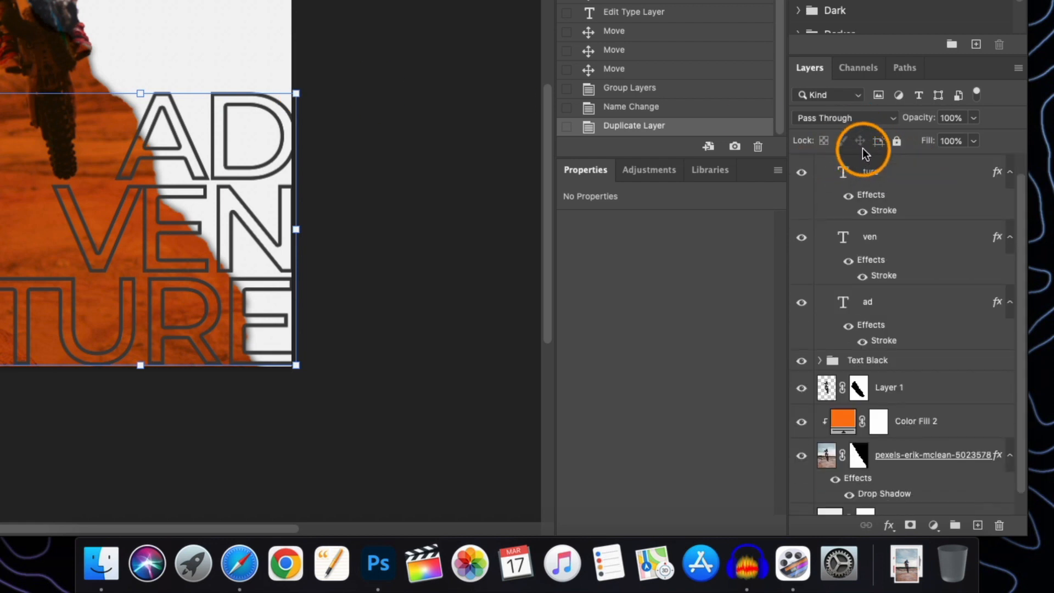
scroll(867, 204, "down", 1)
scroll(865, 204, "up", 1)
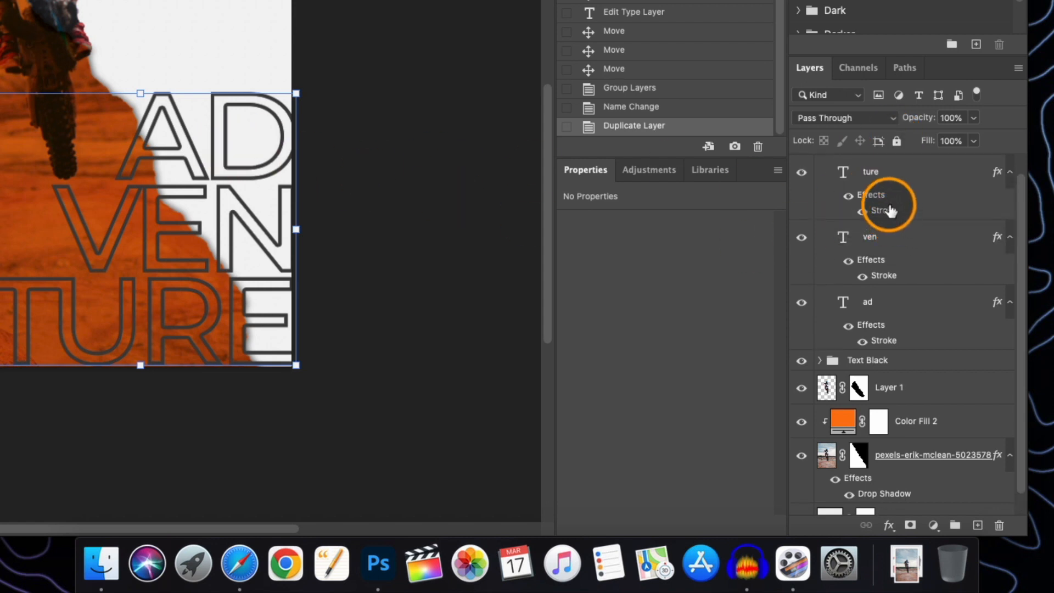
- Set the stroke colour of the AD text in the copied group to white (#ffffff)
double_click(892, 346)
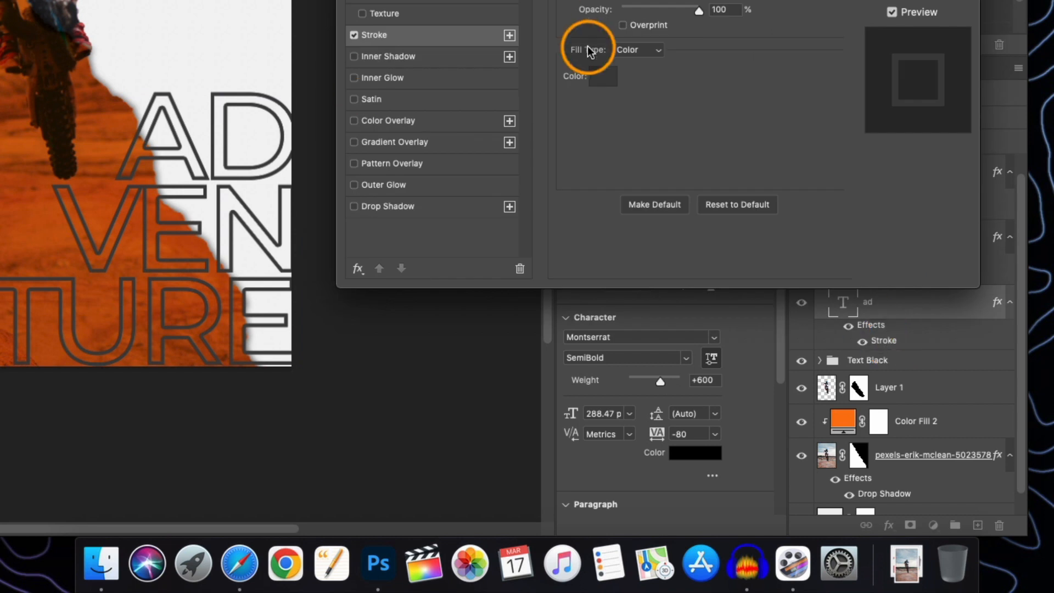
left_click(606, 77)
left_click_drag(498, 182, 495, 24)
left_click(878, 15)
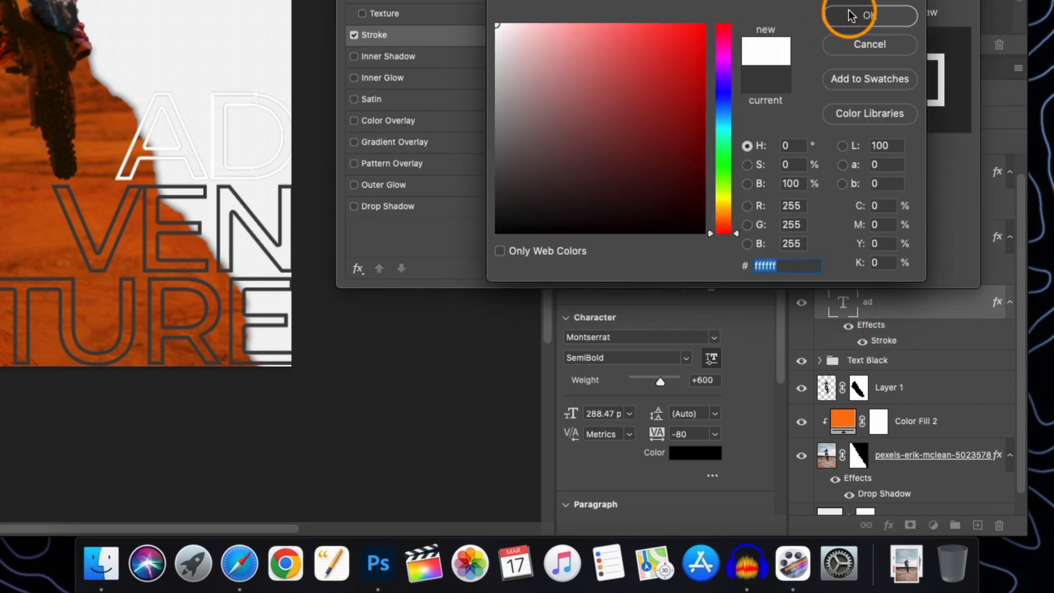
left_click(918, 1)
- Set the stroke colour of the VEN text in the copied group to white
double_click(890, 276)
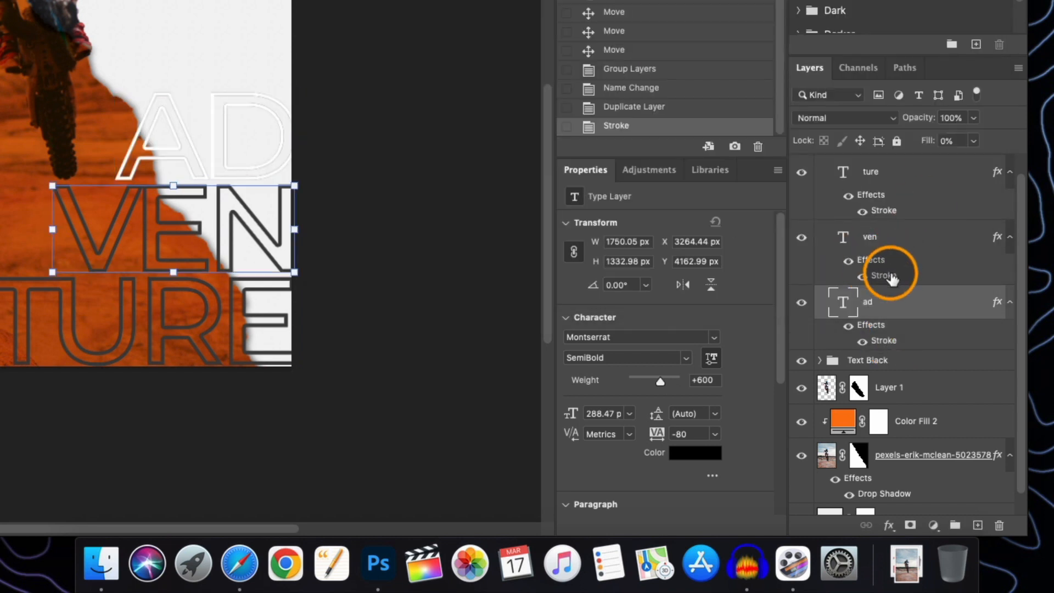
left_click(604, 77)
left_click_drag(497, 179, 495, 23)
left_click(874, 16)
left_click(918, 1)
- Set the stroke colour of the TURE text in the copied group to white and deselect the layer
double_click(884, 210)
left_click(604, 77)
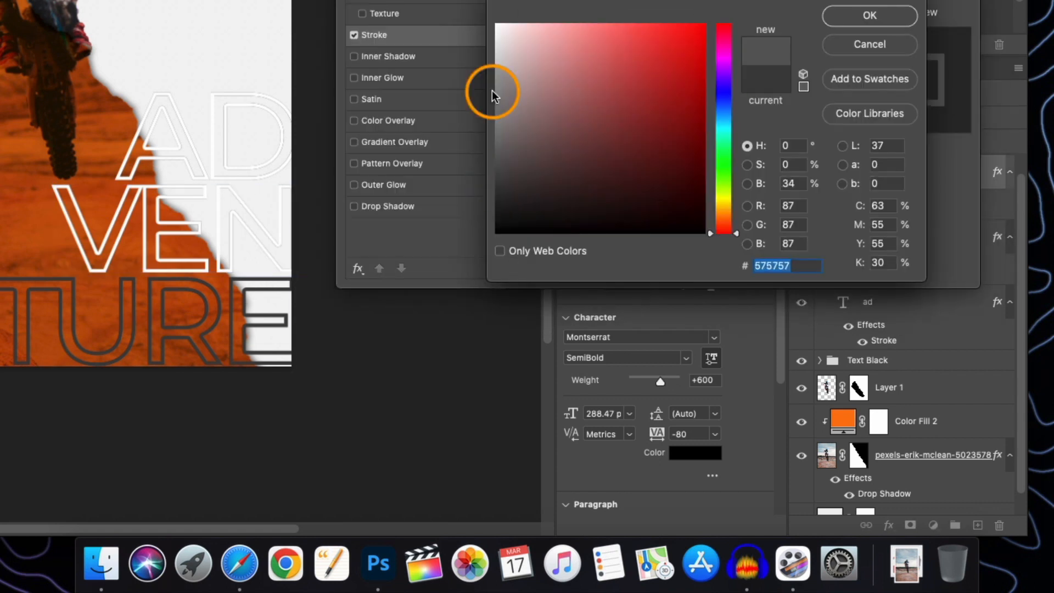
left_click_drag(494, 91, 496, 24)
left_click(874, 16)
left_click(918, 1)
left_click(383, 64)
scroll(835, 200, "up", 1)
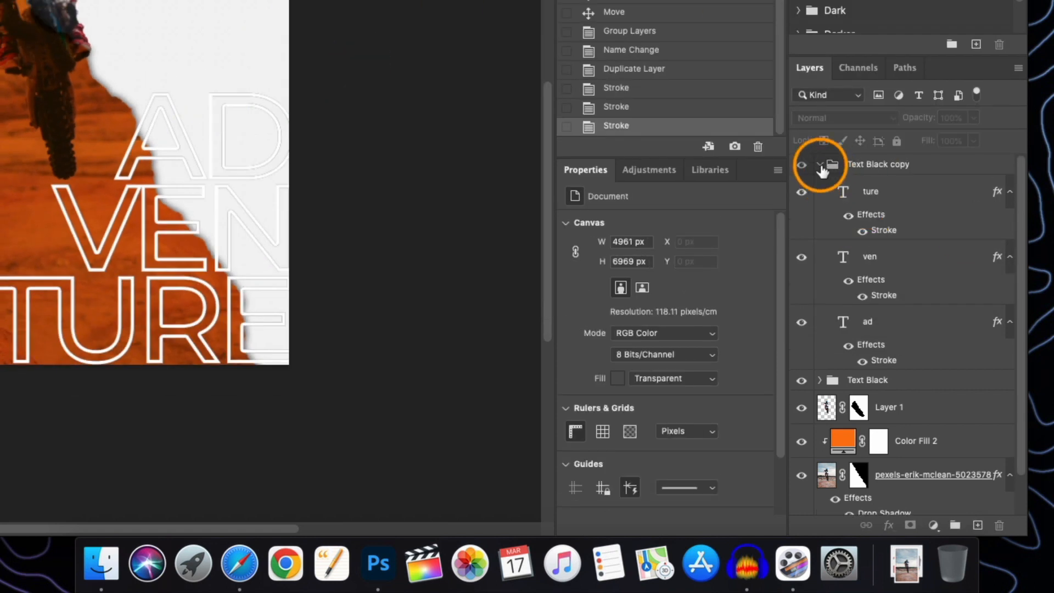
- Collapse the copied text group and rename it "Text White"
left_click(818, 164)
double_click(883, 169)
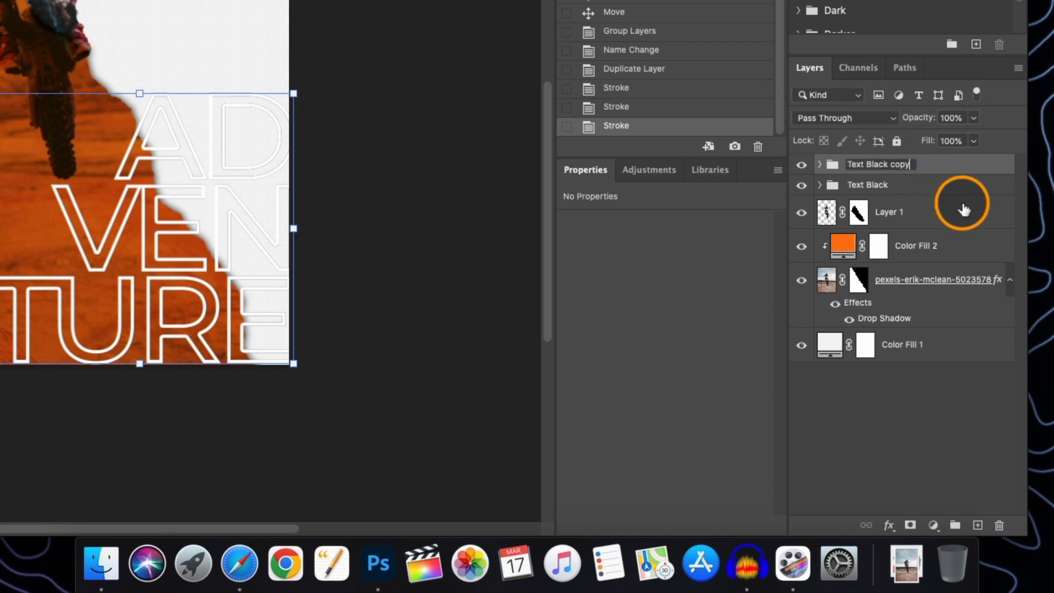
key("BackSpace")
key("BackSpace")
key("BackSpace")
key("BackSpace")
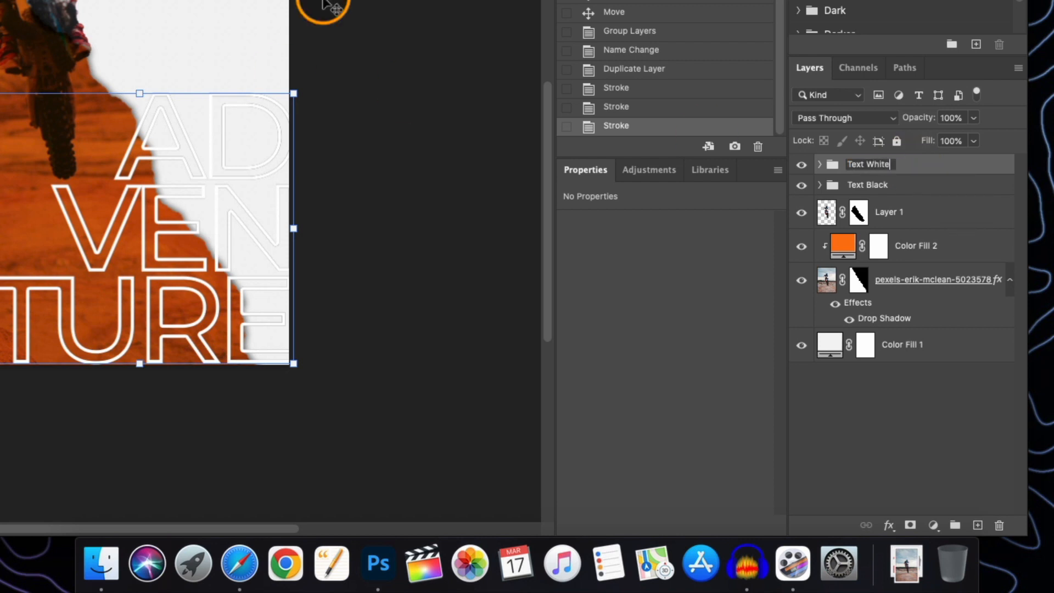
key("Return")
left_click(353, 51)
- Add a layer mask to the Text White group and ready the Brush on it with the torn photo's mask loaded as a selection
left_click(898, 164)
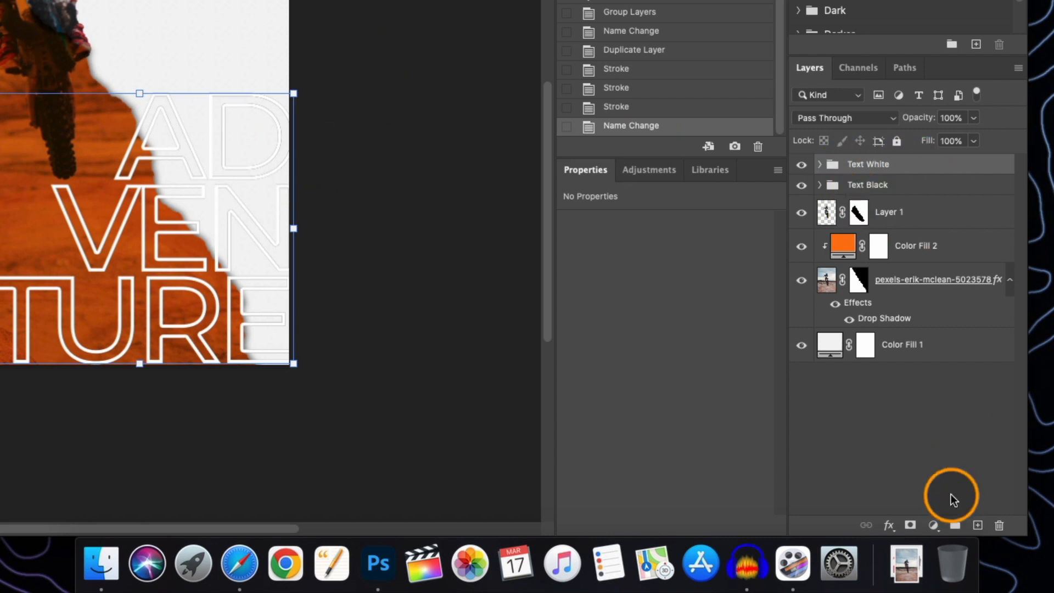
left_click(910, 525)
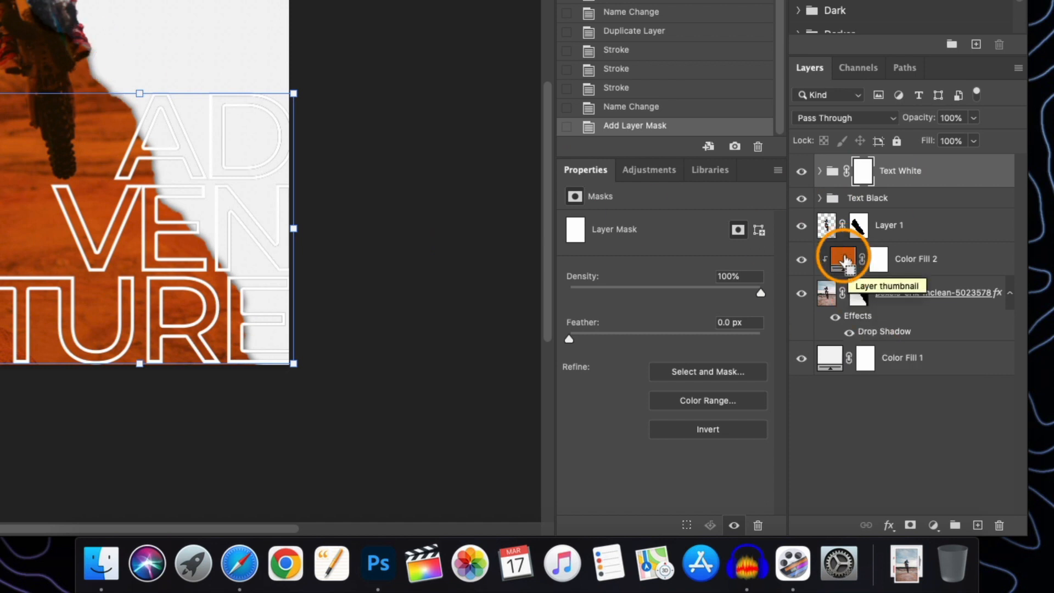
left_click(861, 296, "super")
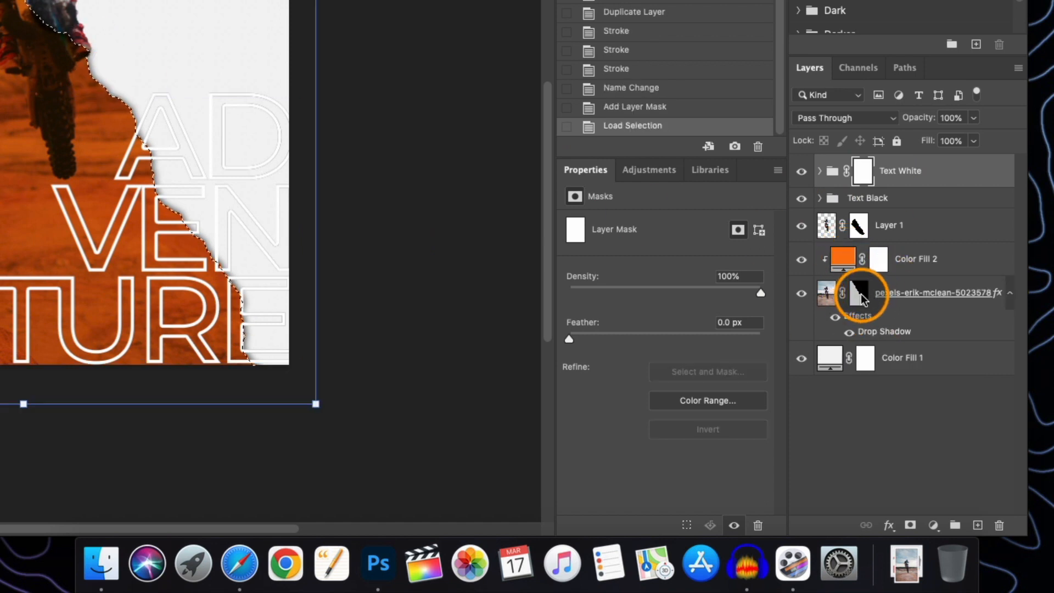
left_click(873, 171)
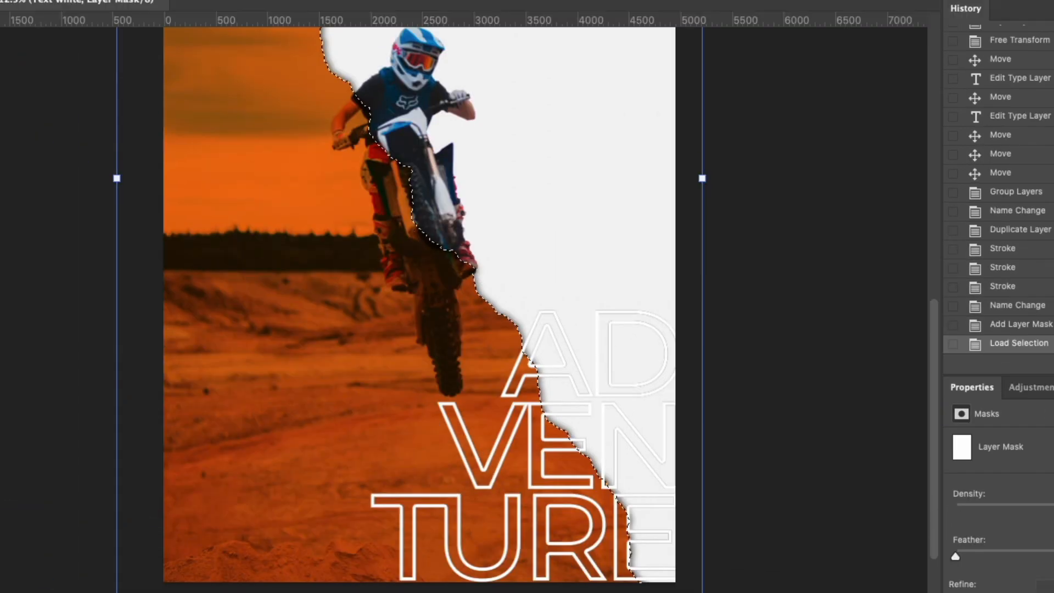
left_click(17, 278)
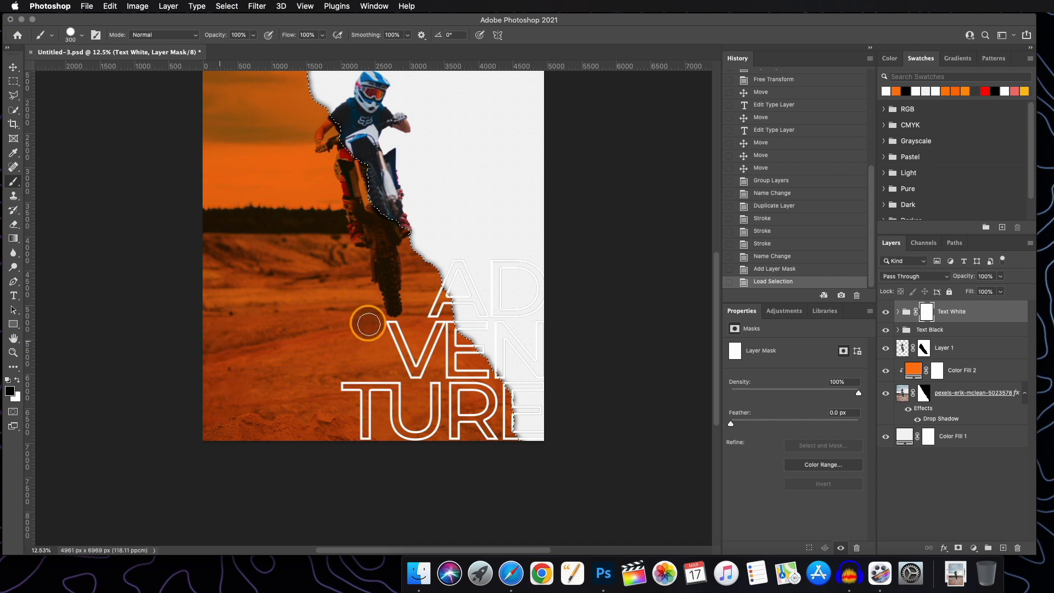
- Invert the selection, paint black on the Text White group's mask over the white paper area, and remove the selection
left_click_drag(439, 316, 439, 318)
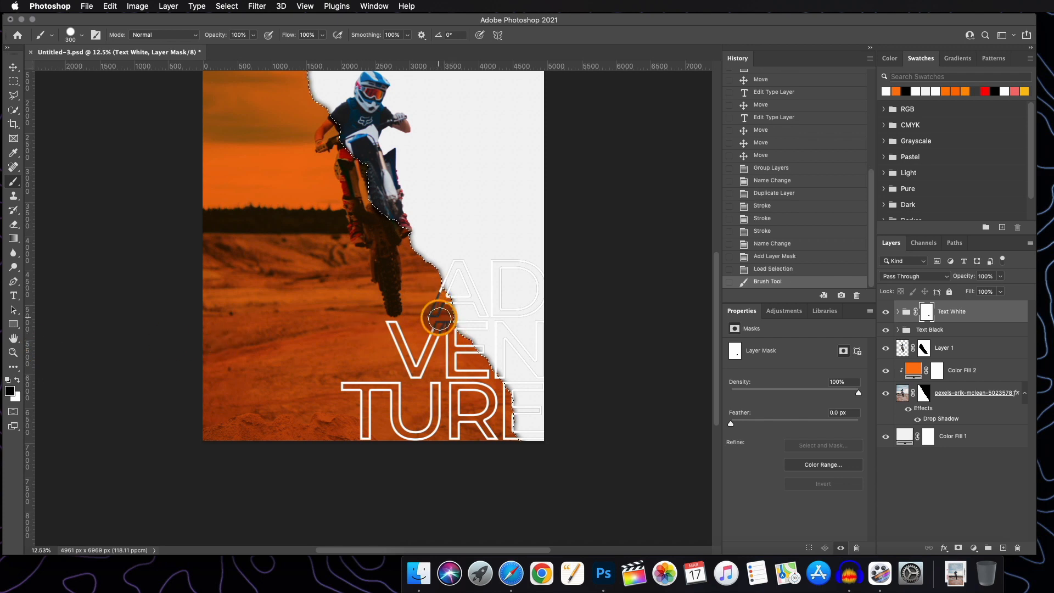
key("super+z")
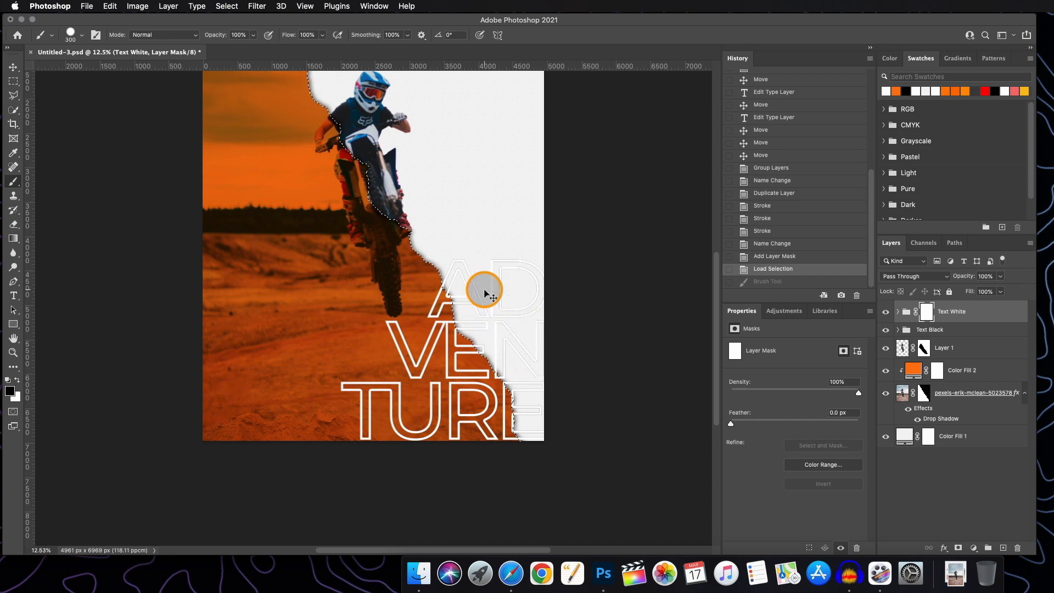
key("super+shift+i")
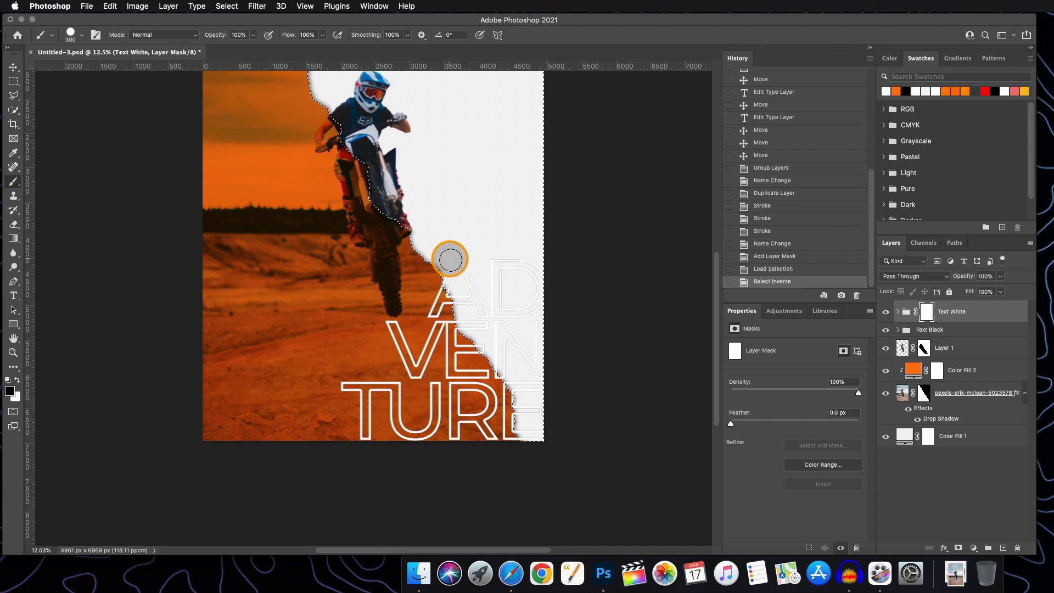
mouse_move(452, 265)
left_mouse_down()
mouse_move(489, 347)
mouse_move(449, 297)
mouse_move(524, 452)
mouse_move(526, 254)
mouse_move(506, 286)
mouse_move(531, 363)
mouse_move(493, 336)
mouse_move(531, 423)
left_mouse_up()
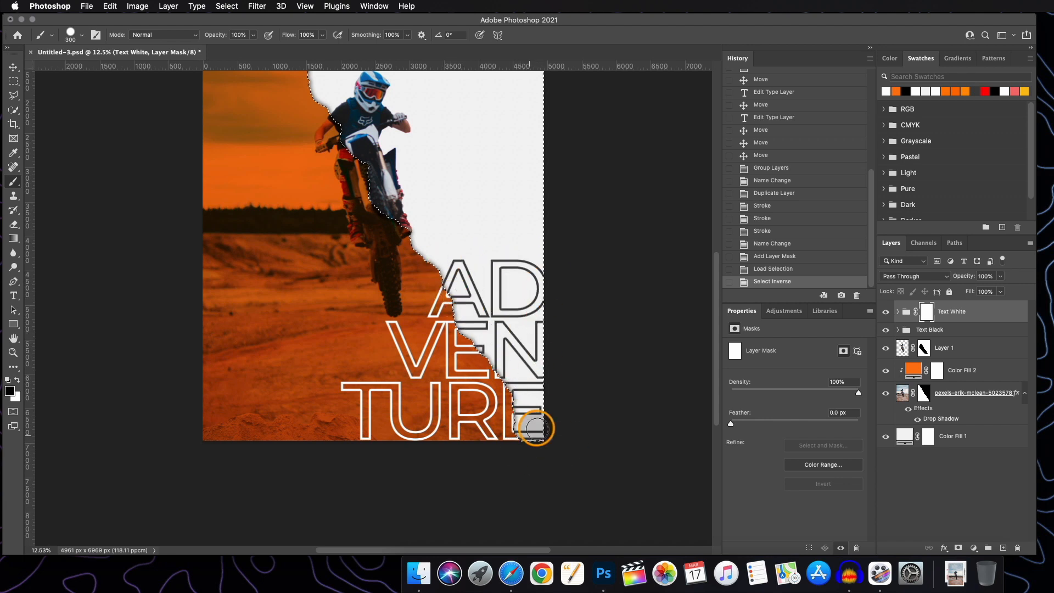
scroll(453, 219, "up", 3)
left_click(13, 67)
key("super+d")
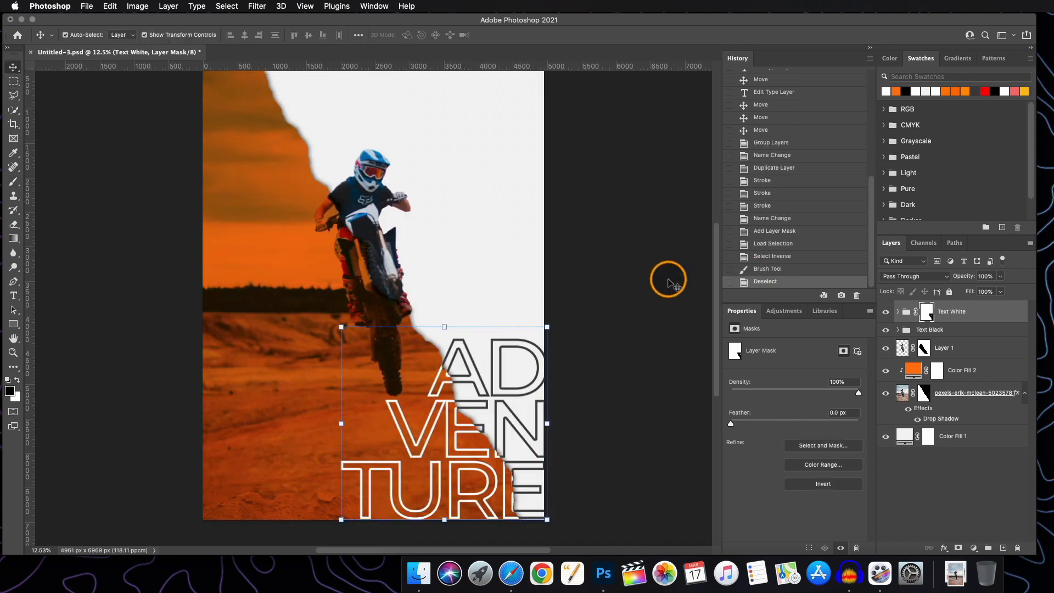
- Deselect the layer and examine the ADVENTURE lettering where its outlines cross the torn paper edge
left_click(582, 288, "super")
scroll(470, 275, "down", 2)
scroll(471, 275, "up", 2)
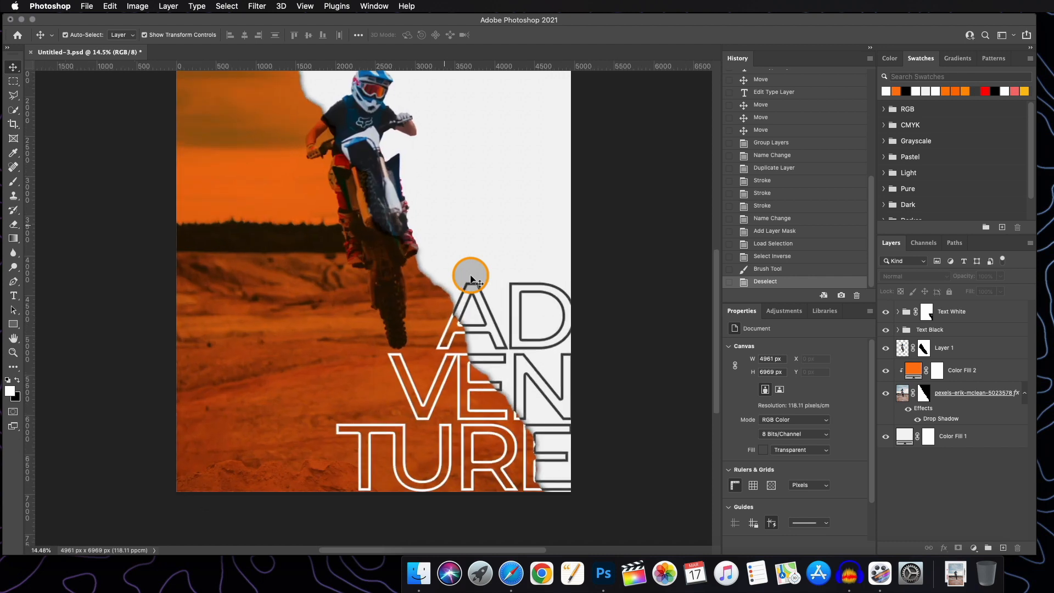
scroll(471, 275, "down", 3)
scroll(470, 275, "up", 2)
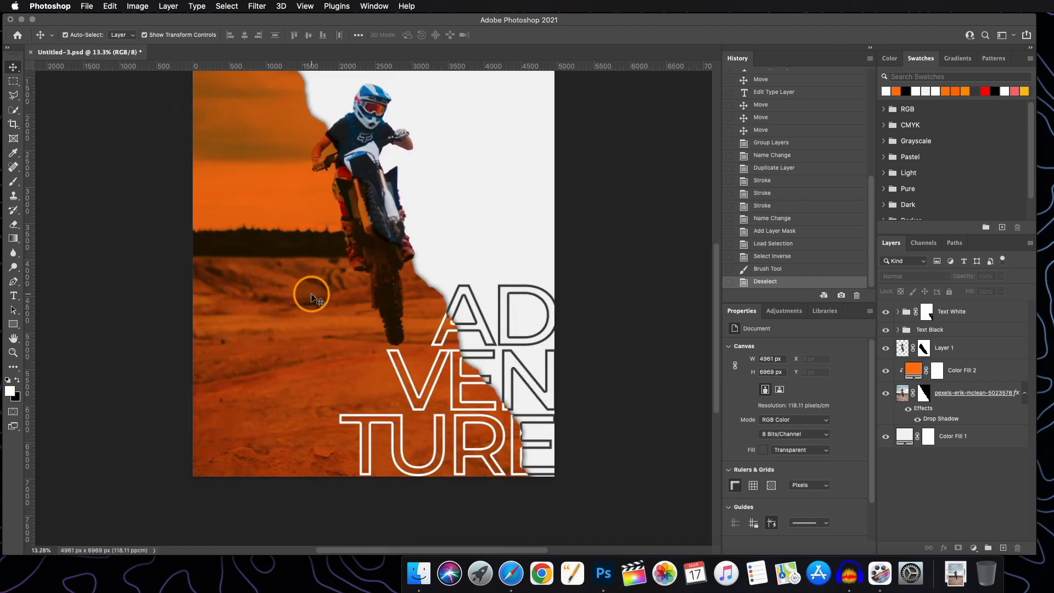
scroll(311, 297, "up", 2)
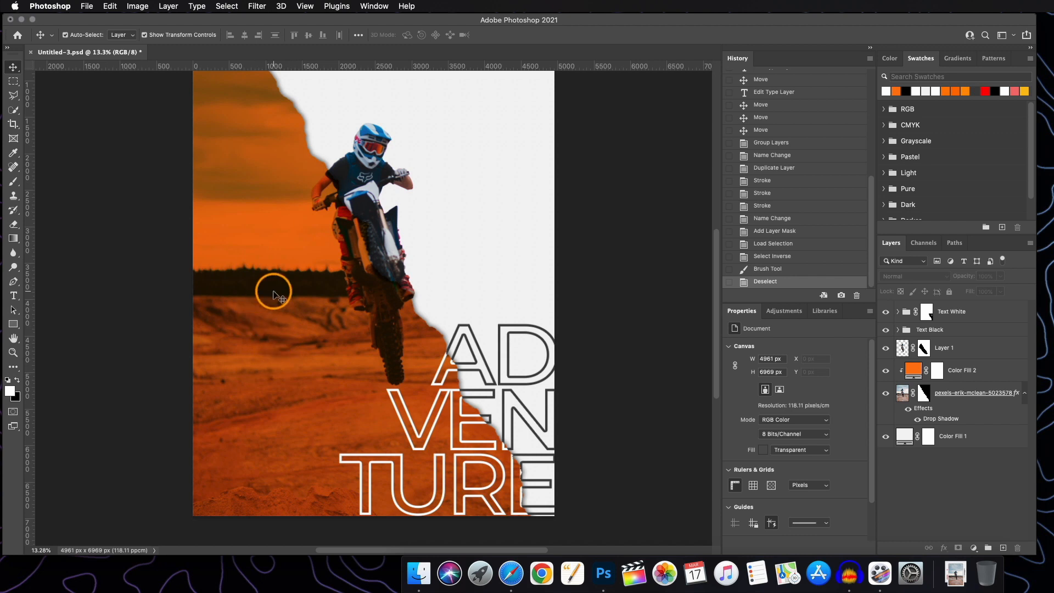
scroll(273, 292, "down", 3)
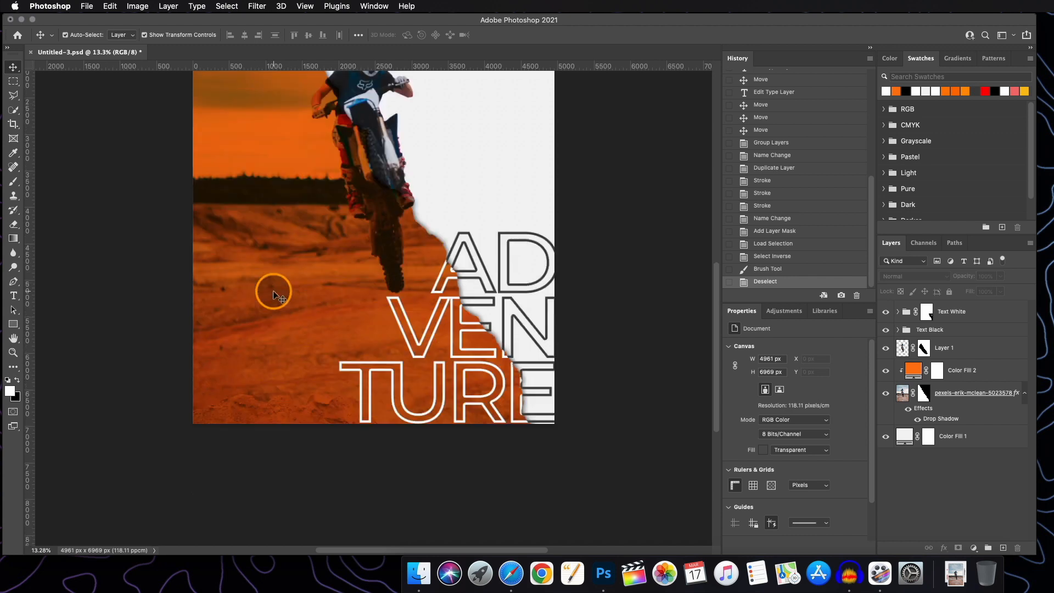
- Place horizontal guides at about 2870 and 6085 px and vertical guides at about 230 and 1800 px over the orange photo
scroll(273, 292, "up", 8)
key("super+0")
left_click_drag(338, 68, 360, 252)
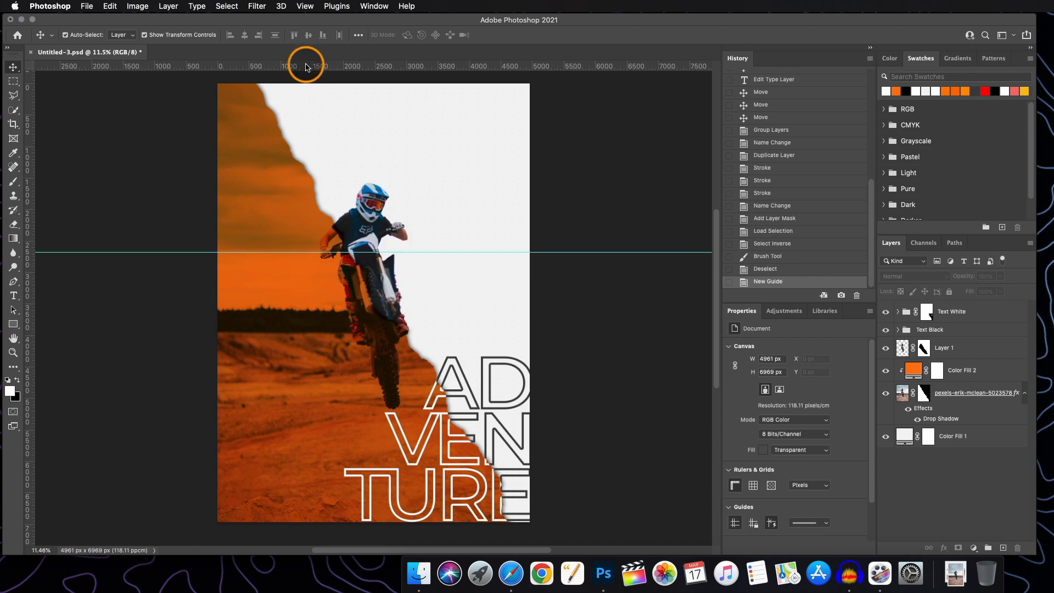
left_click_drag(306, 67, 325, 466)
left_click_drag(30, 177, 232, 182)
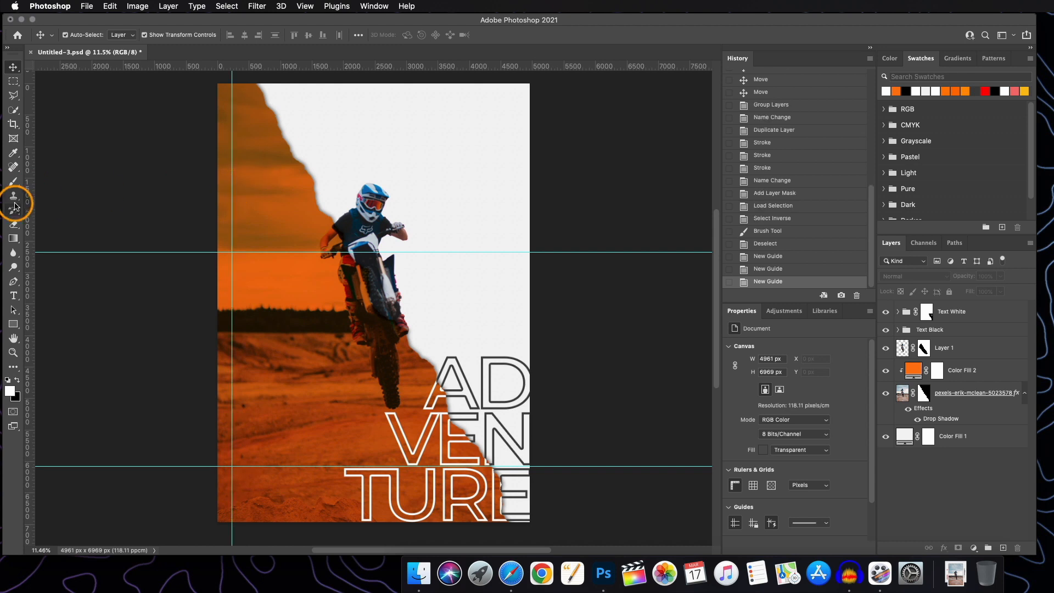
left_click_drag(30, 203, 330, 198)
left_click_drag(280, 252, 281, 264)
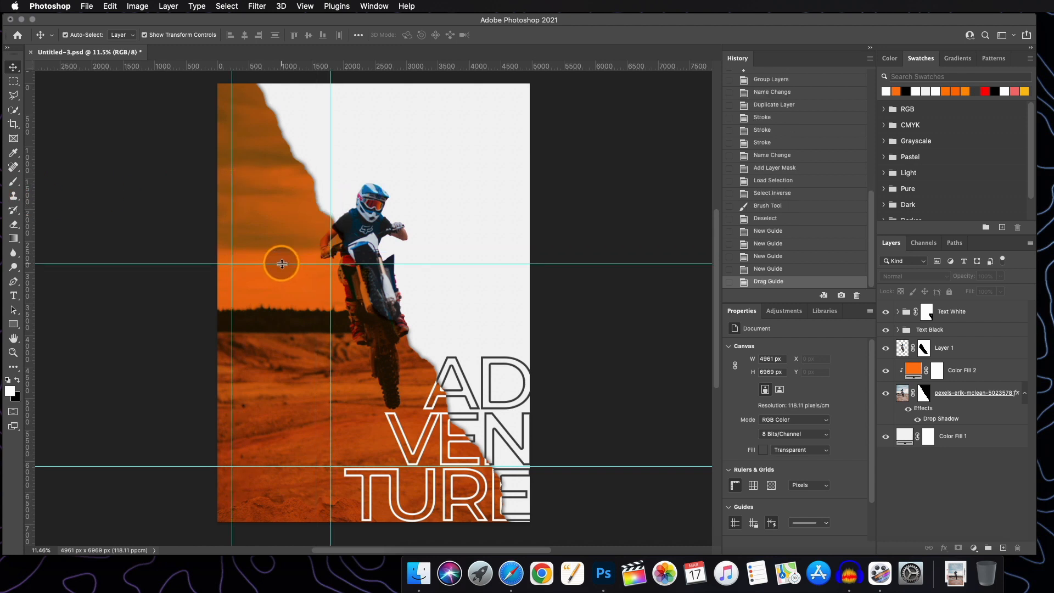
- Draw a closed rectangular path with the Pen tool through the four guide intersections
scroll(281, 264, "up", 3)
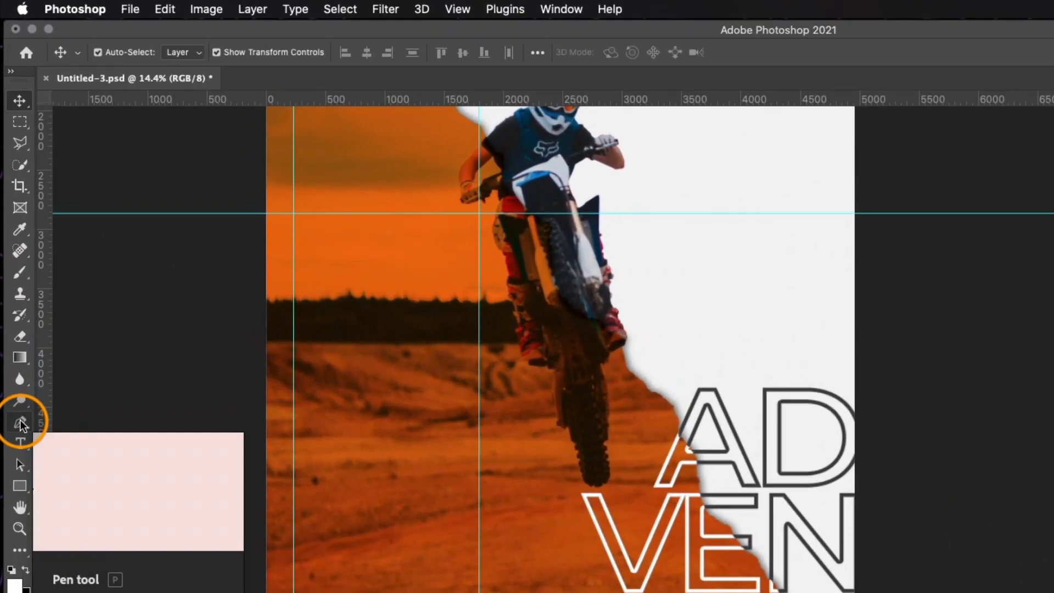
left_click(13, 282)
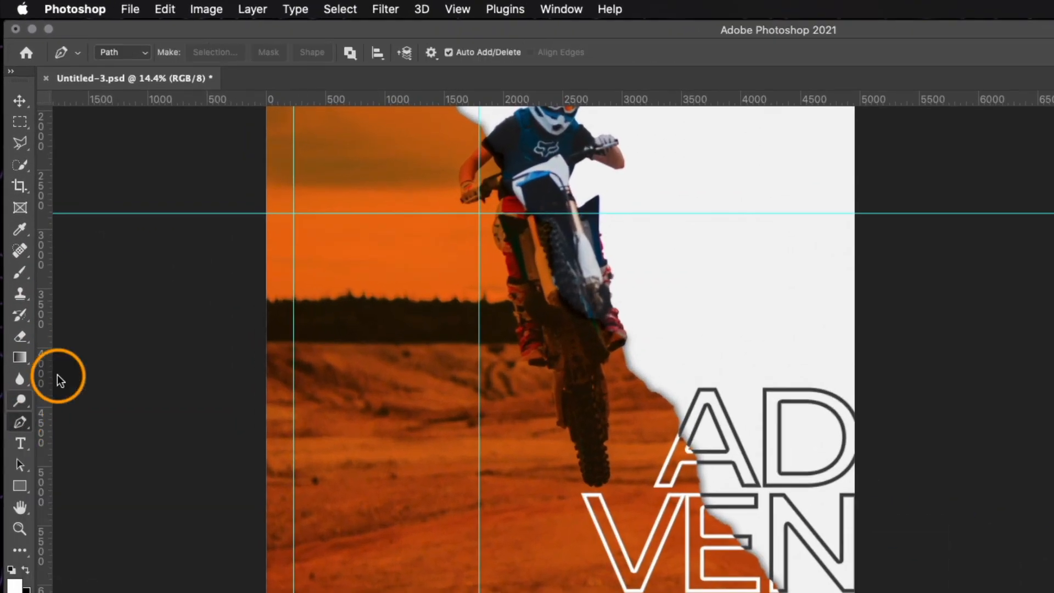
scroll(327, 223, "up", 3)
left_click(320, 141)
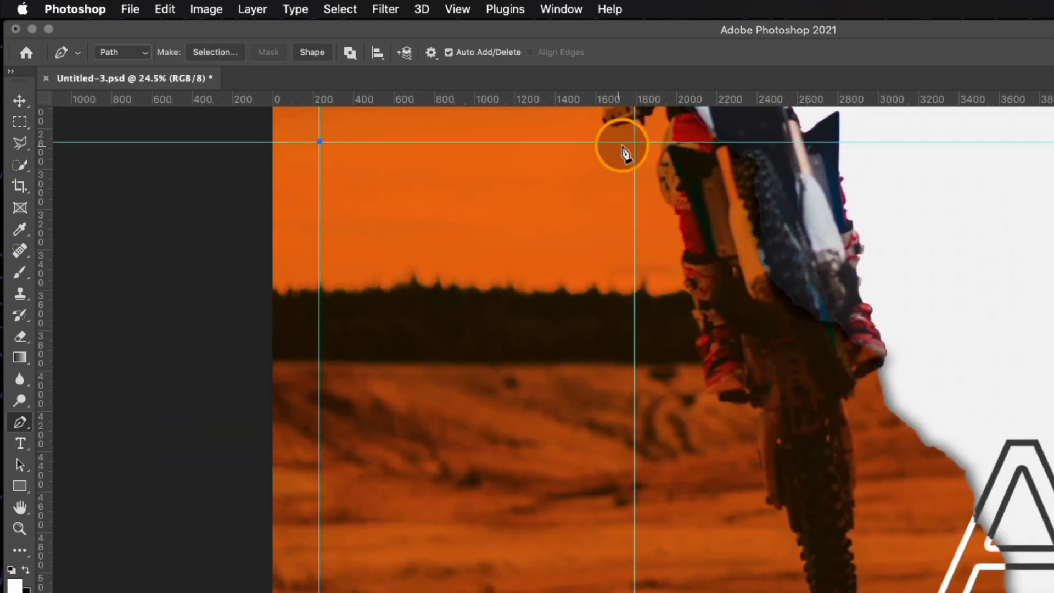
left_click(635, 141)
left_click(635, 592)
left_click(320, 592)
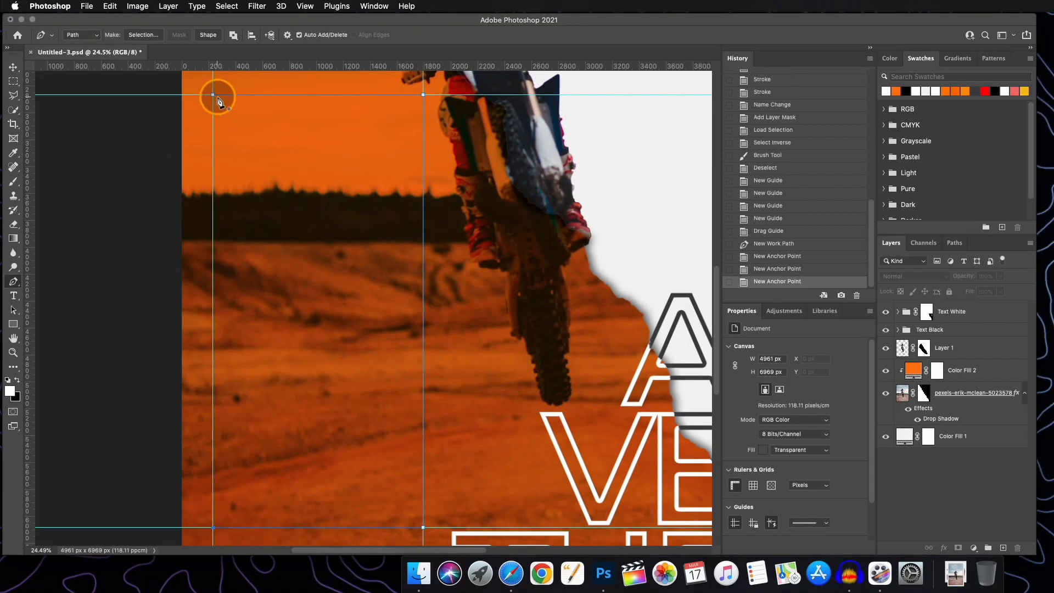
left_click(213, 95)
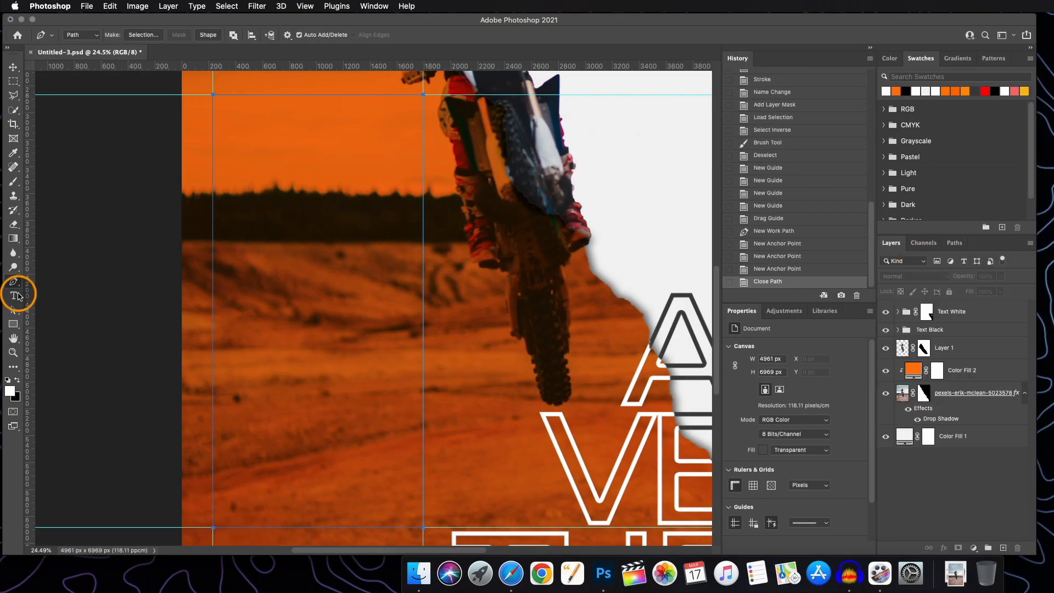
- Create an area text layer inside the rectangular path and set its placeholder text to 12 pt
left_click(15, 296)
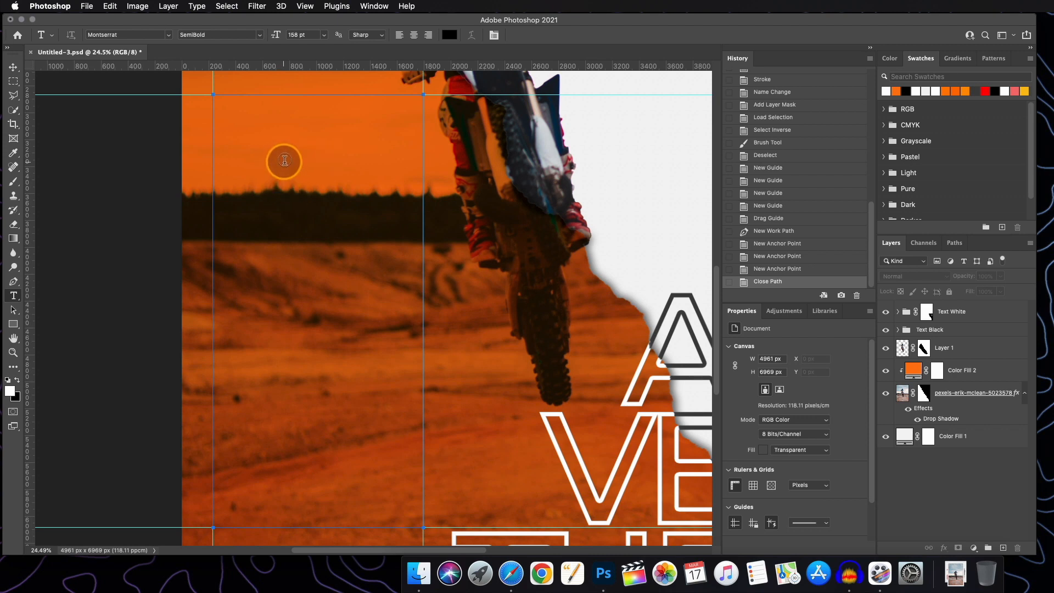
left_click(252, 149)
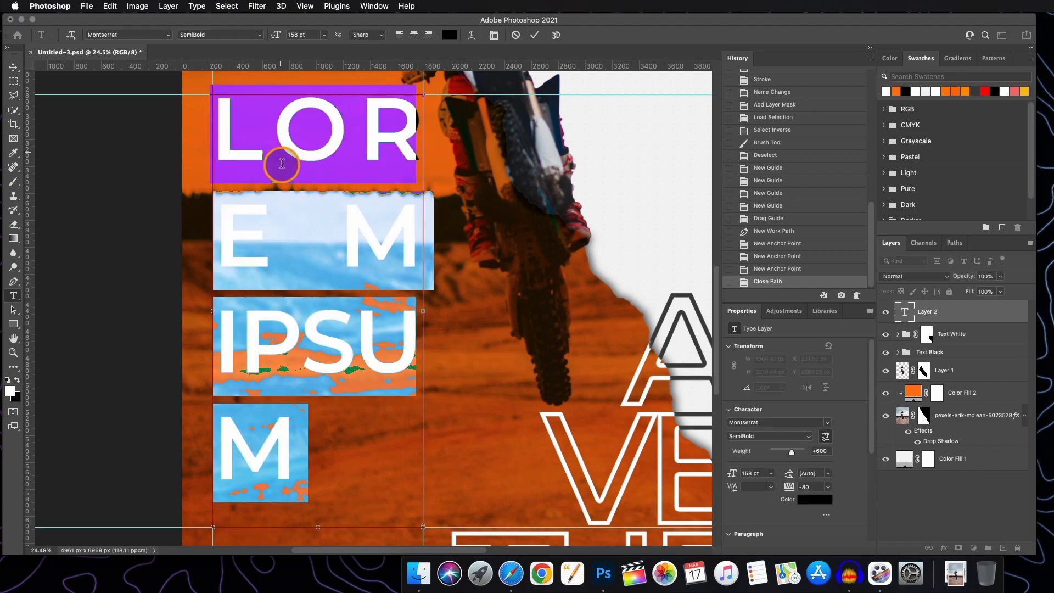
mouse_move(276, 36)
left_mouse_down()
mouse_move(200, 44)
mouse_move(273, 36)
left_mouse_up()
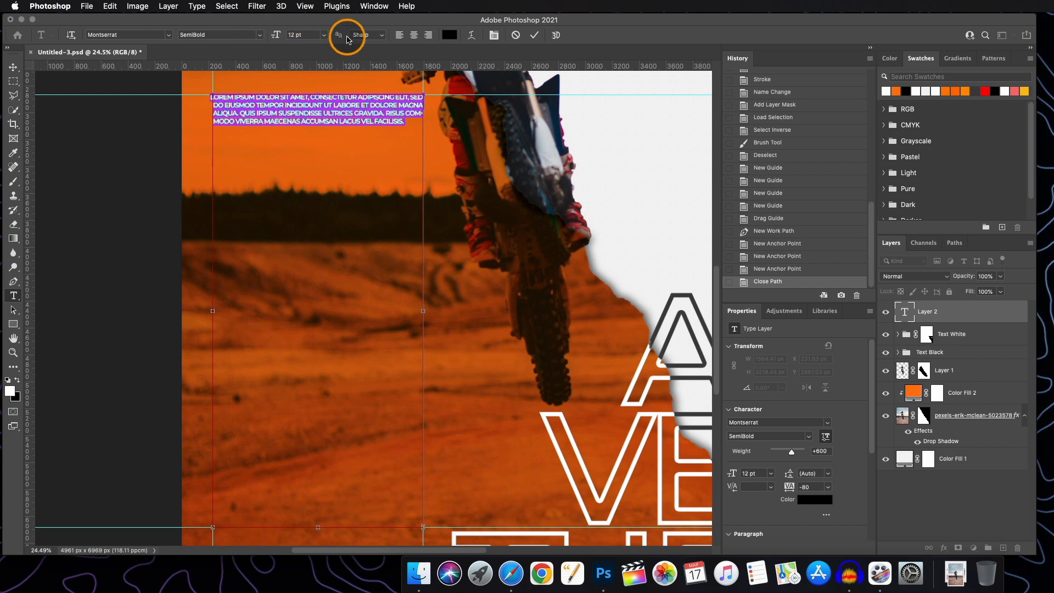
left_click(535, 35)
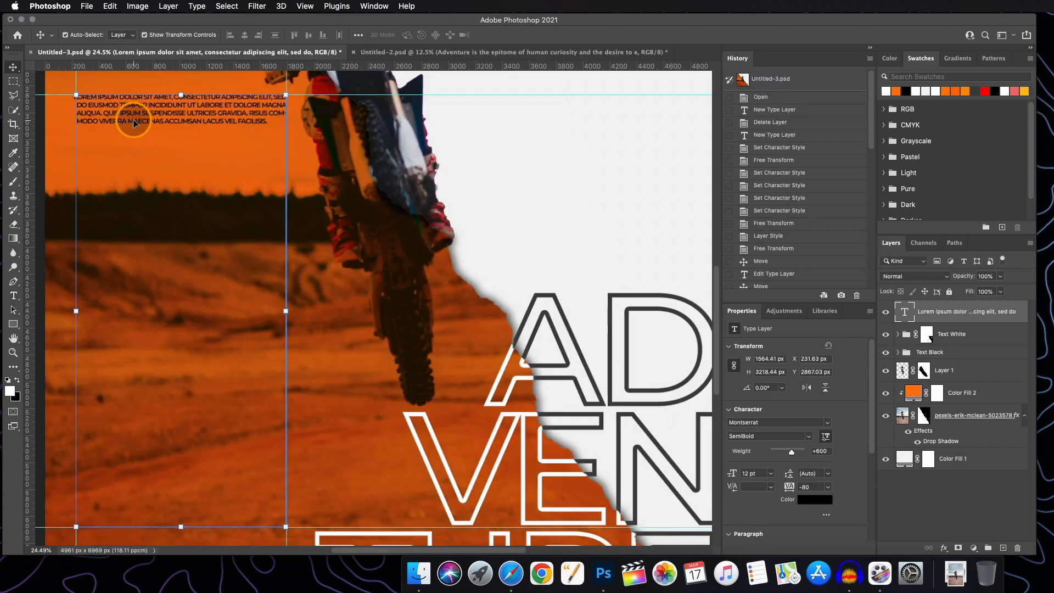
- Replace the placeholder text with the copied paragraph beginning "Adventure is the epitome of human curiosity" and commit it
double_click(133, 122)
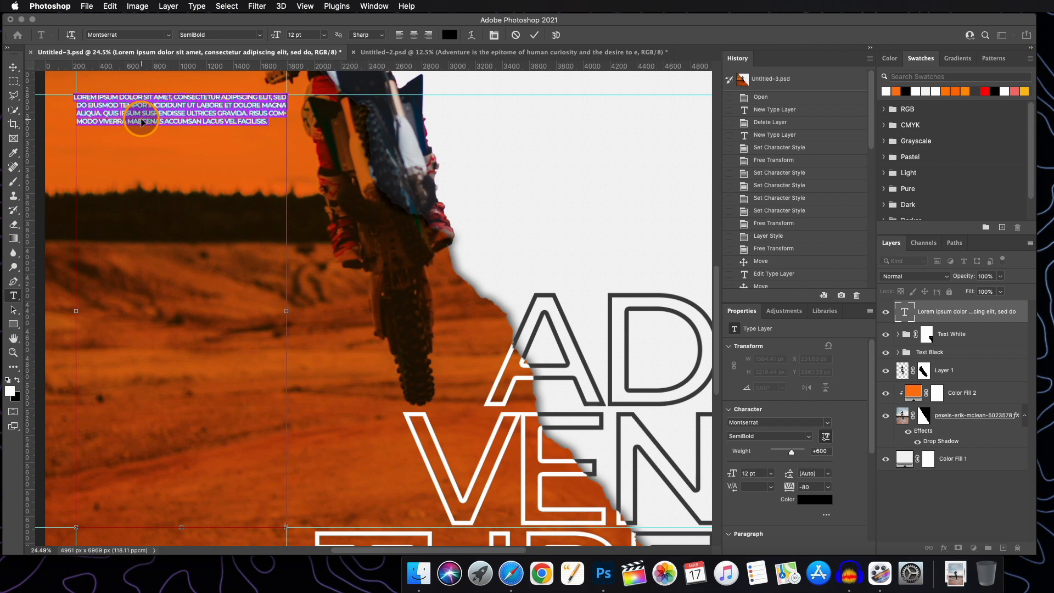
key("cmd+v")
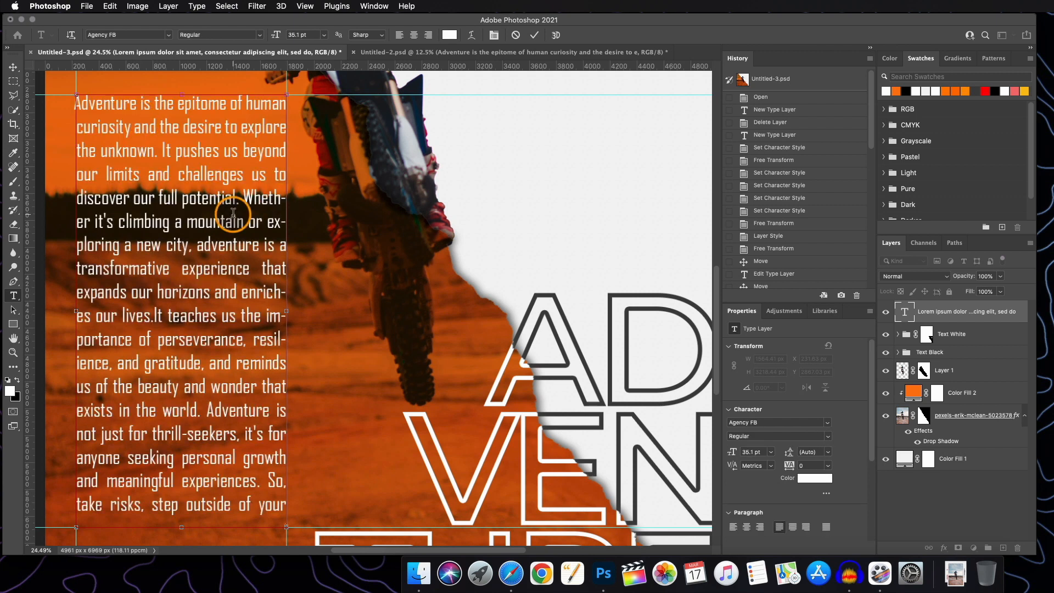
scroll(264, 201, "down", 3)
scroll(264, 201, "down", 1)
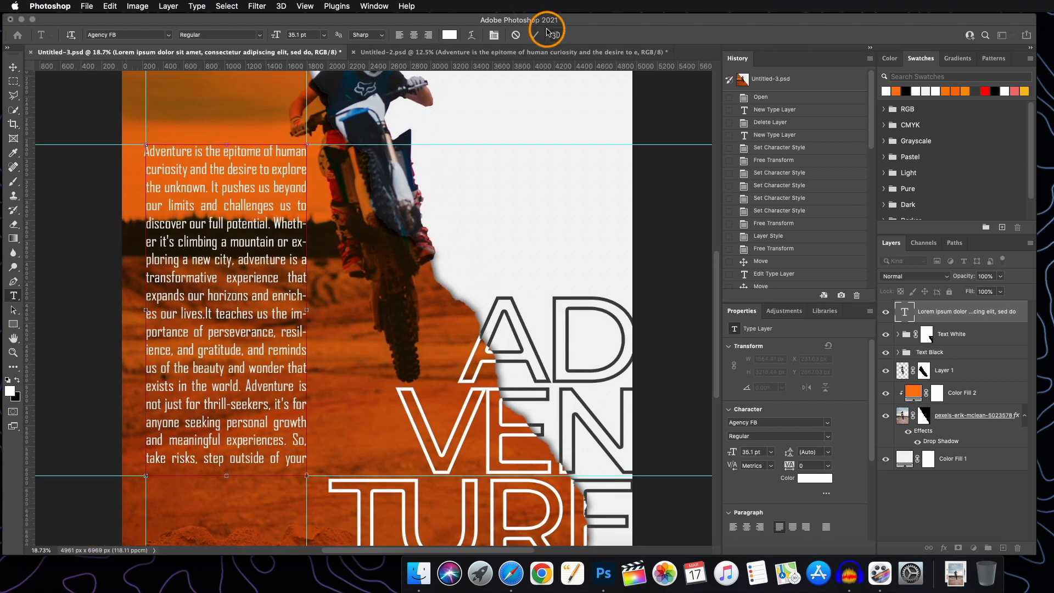
left_click(534, 34)
left_click(14, 67)
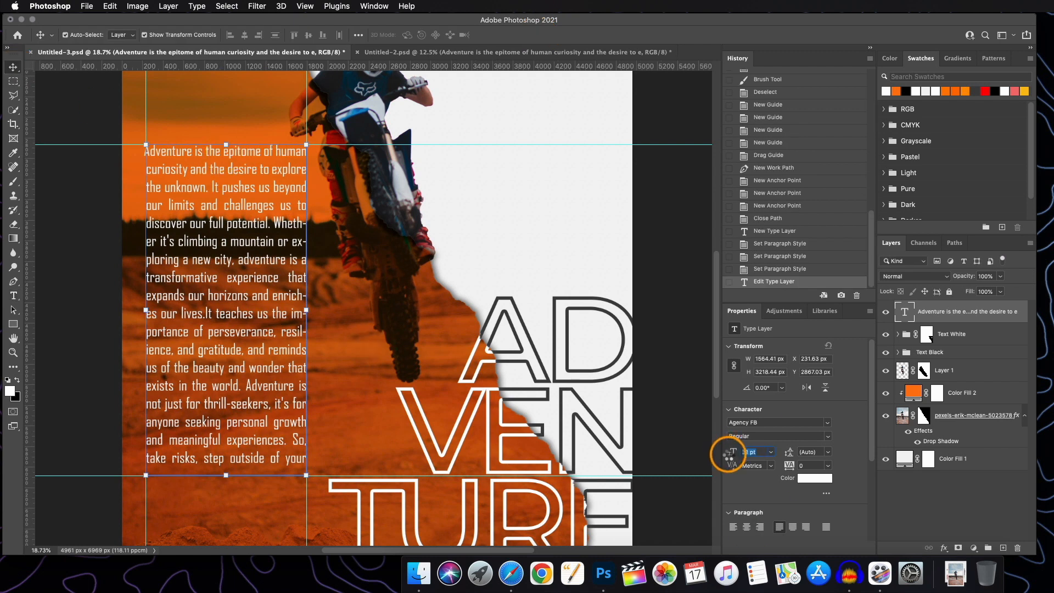
- Set the adventure paragraph's font size to 32 pt and deselect the layer
left_click_drag(729, 454, 726, 458)
left_click_drag(727, 456, 733, 457)
left_click(670, 228)
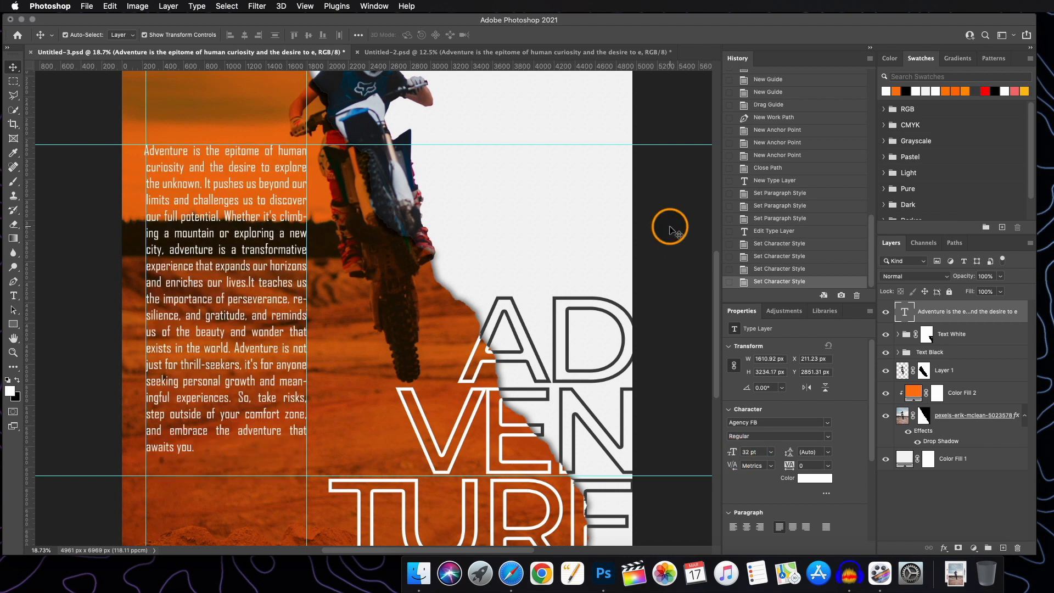
- Delete the two horizontal and two vertical guides from the poster
scroll(392, 170, "down", 5)
scroll(395, 187, "up", 1)
left_click_drag(402, 210, 396, 52)
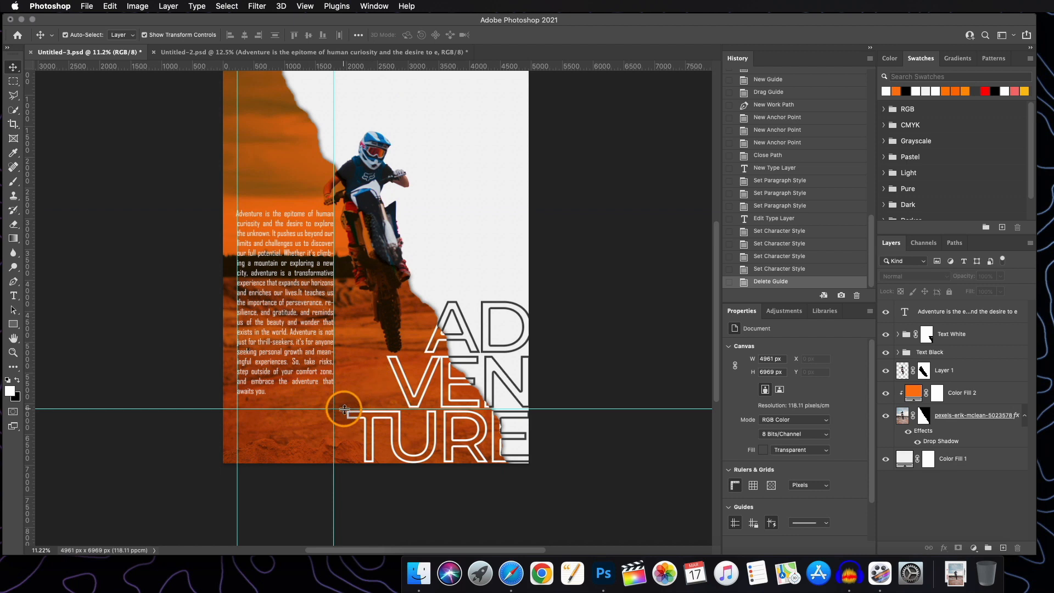
left_click_drag(344, 409, 337, 33)
left_click_drag(236, 180, 25, 206)
left_click_drag(335, 191, 24, 198)
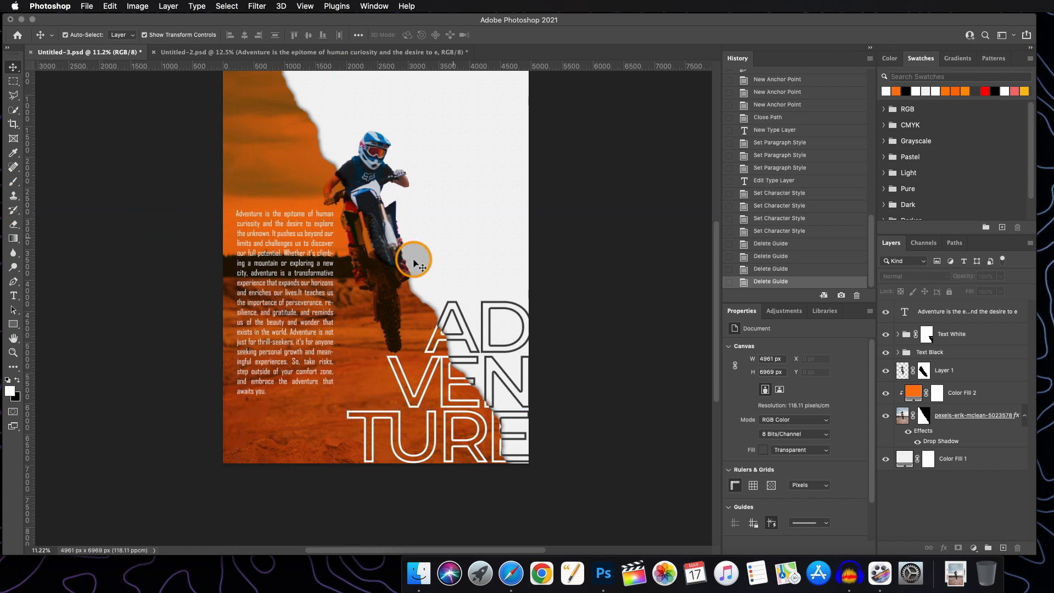
- Move the adventure paragraph down so its last line sits near the poster's bottom edge beside the TURE text, and deselect it
left_click(296, 230)
left_click_drag(296, 229, 296, 257)
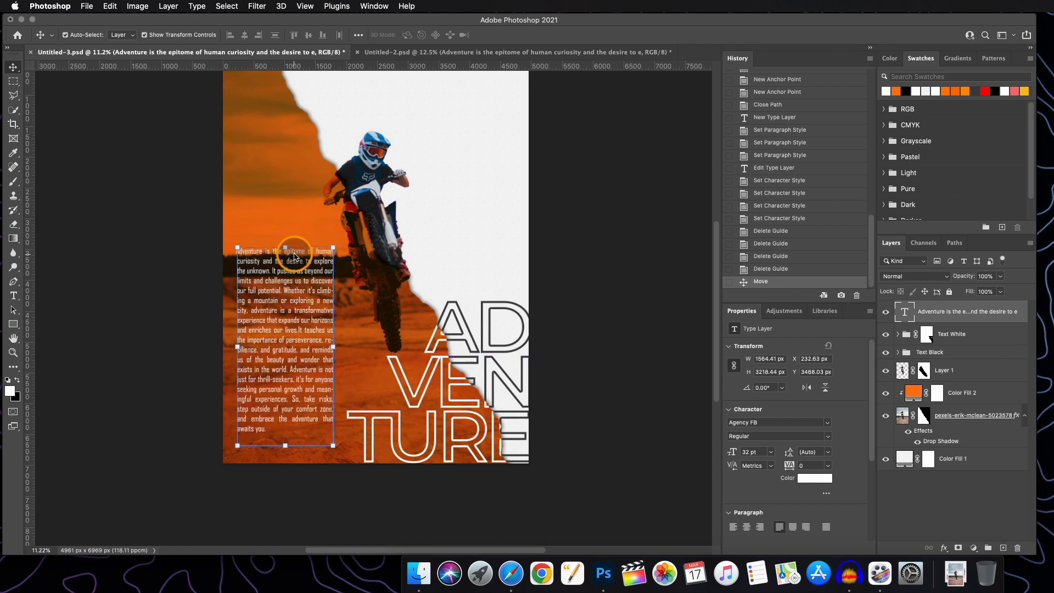
left_click(591, 192)
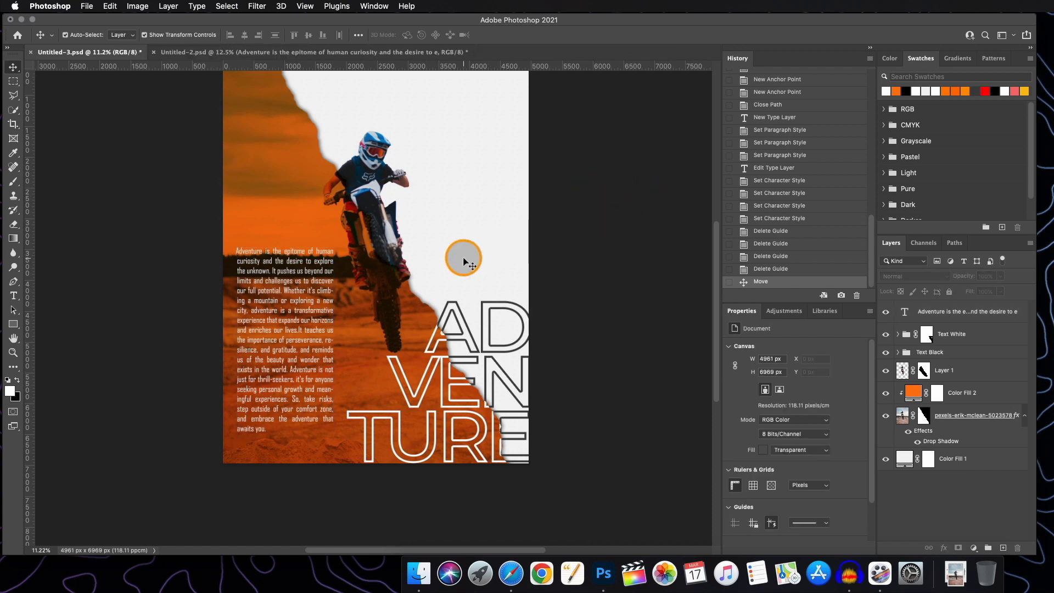
scroll(463, 261, "down", 3)
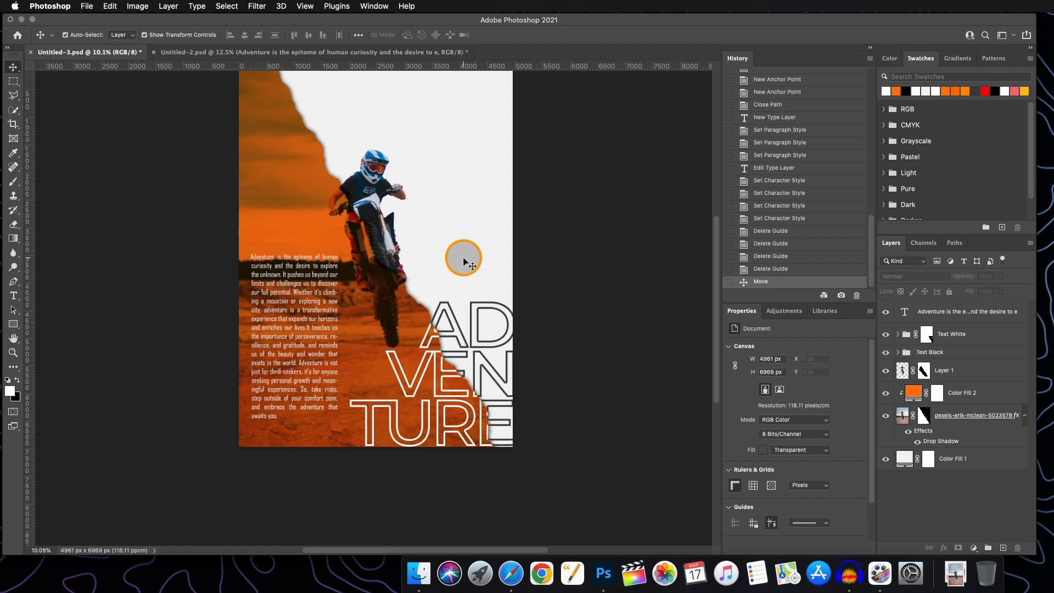
scroll(464, 261, "up", 1)
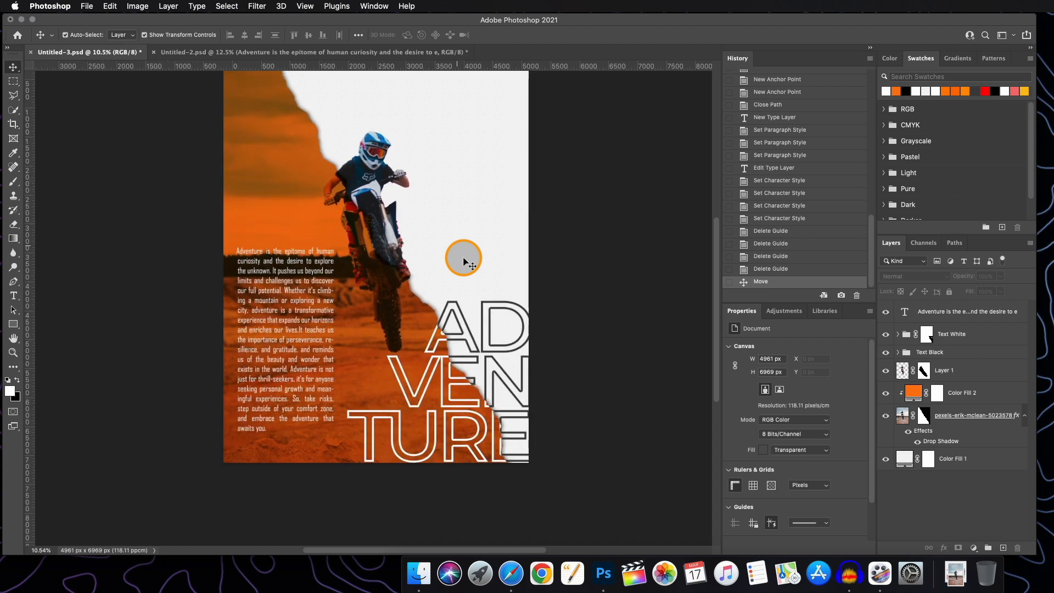
scroll(463, 258, "up", 3)
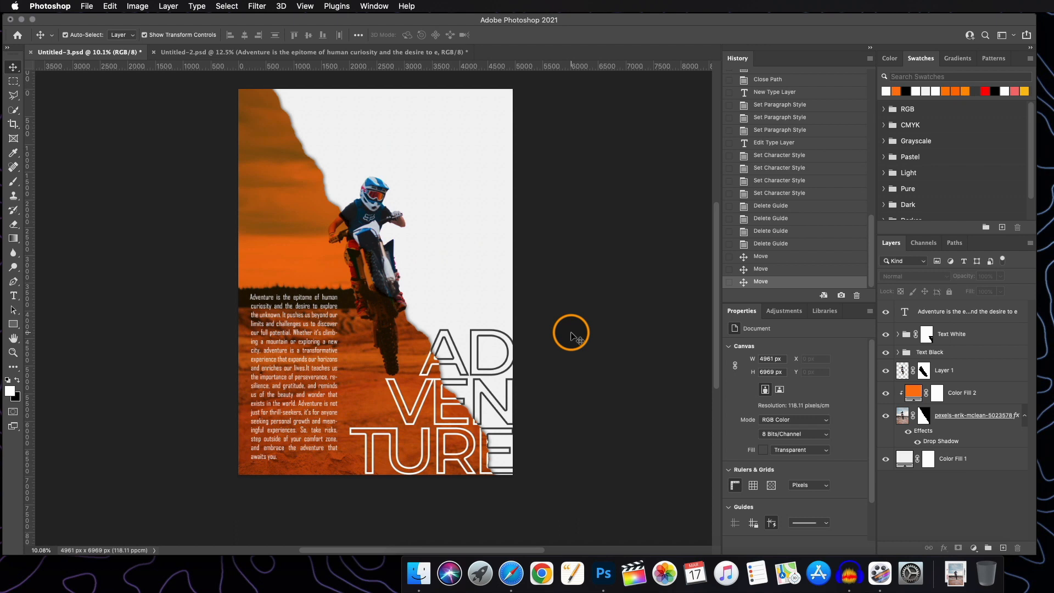
scroll(571, 336, "up", 1)
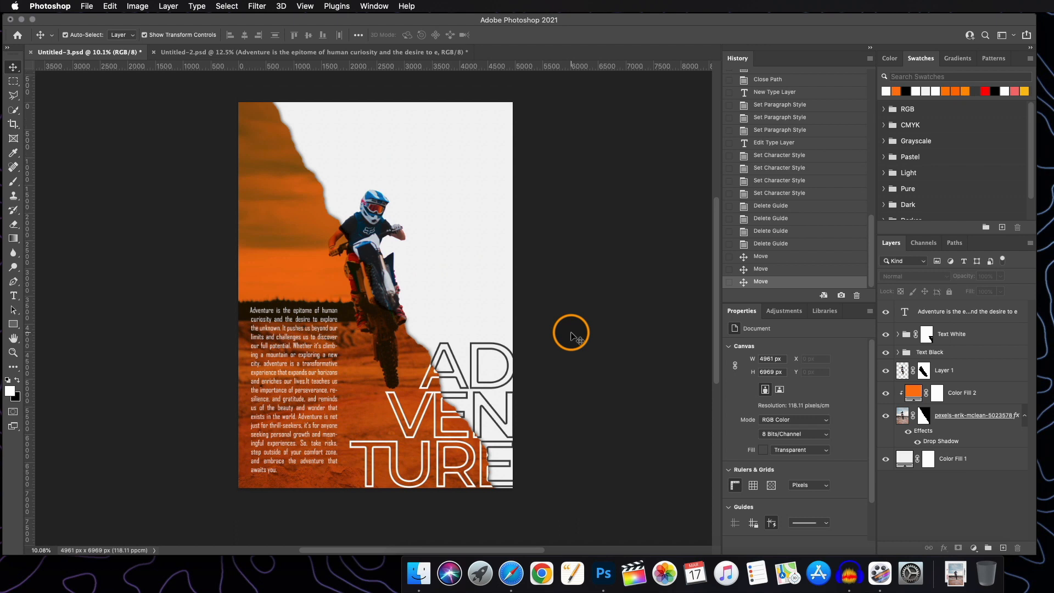